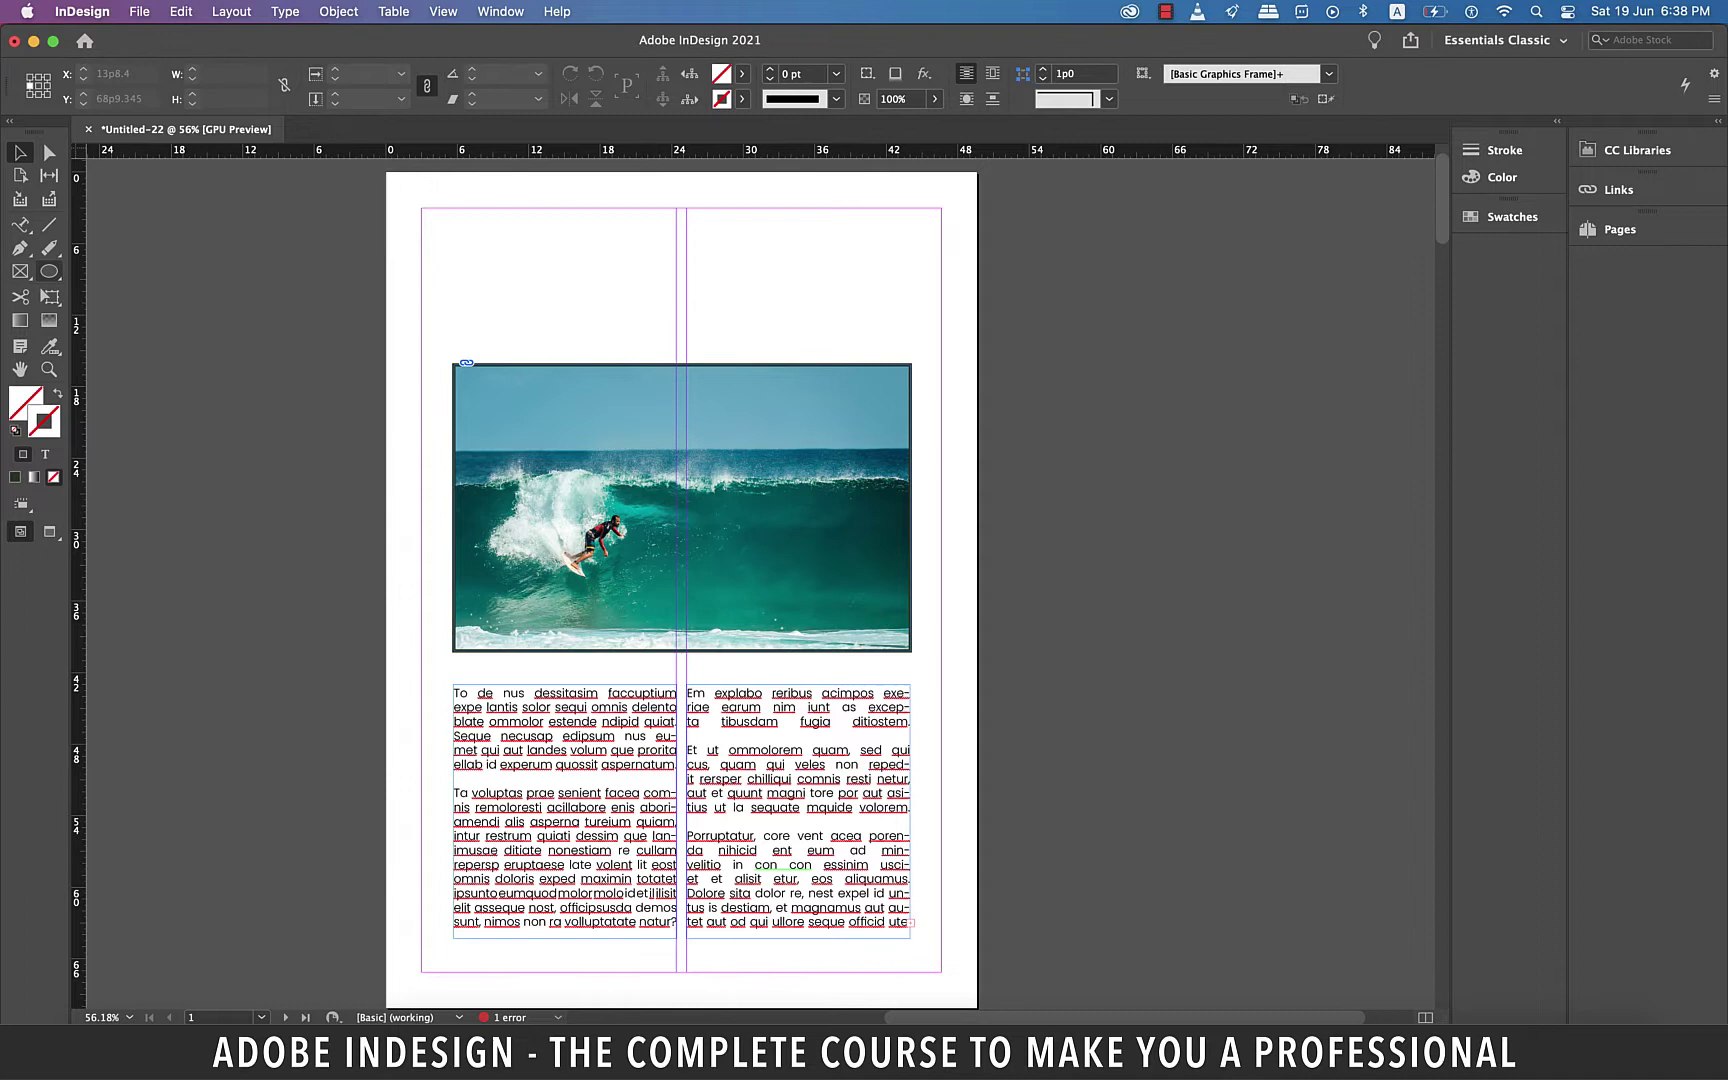
Draw an ellipse across the surfer photo's upper edge and widen it from its center to about 39p1, spanning the photo
left_click(49, 271)
right_click(49, 271)
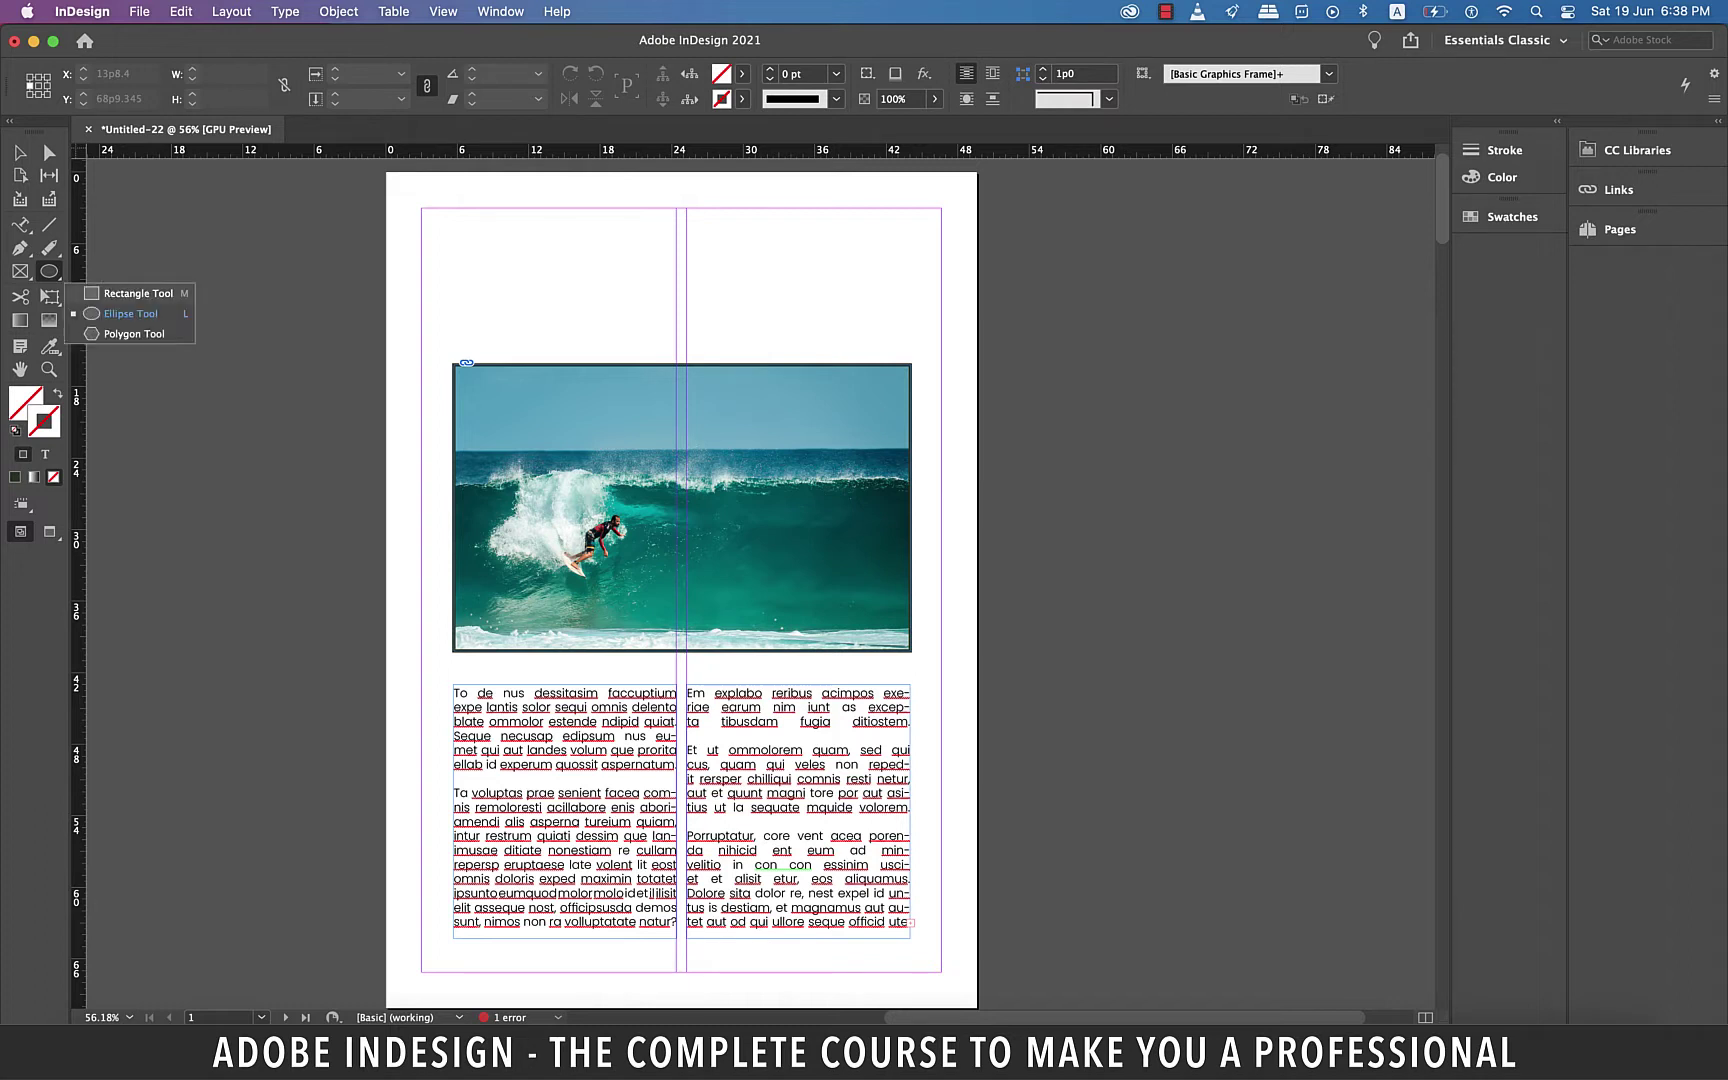
left_click(128, 313)
left_click_drag(475, 299, 912, 452)
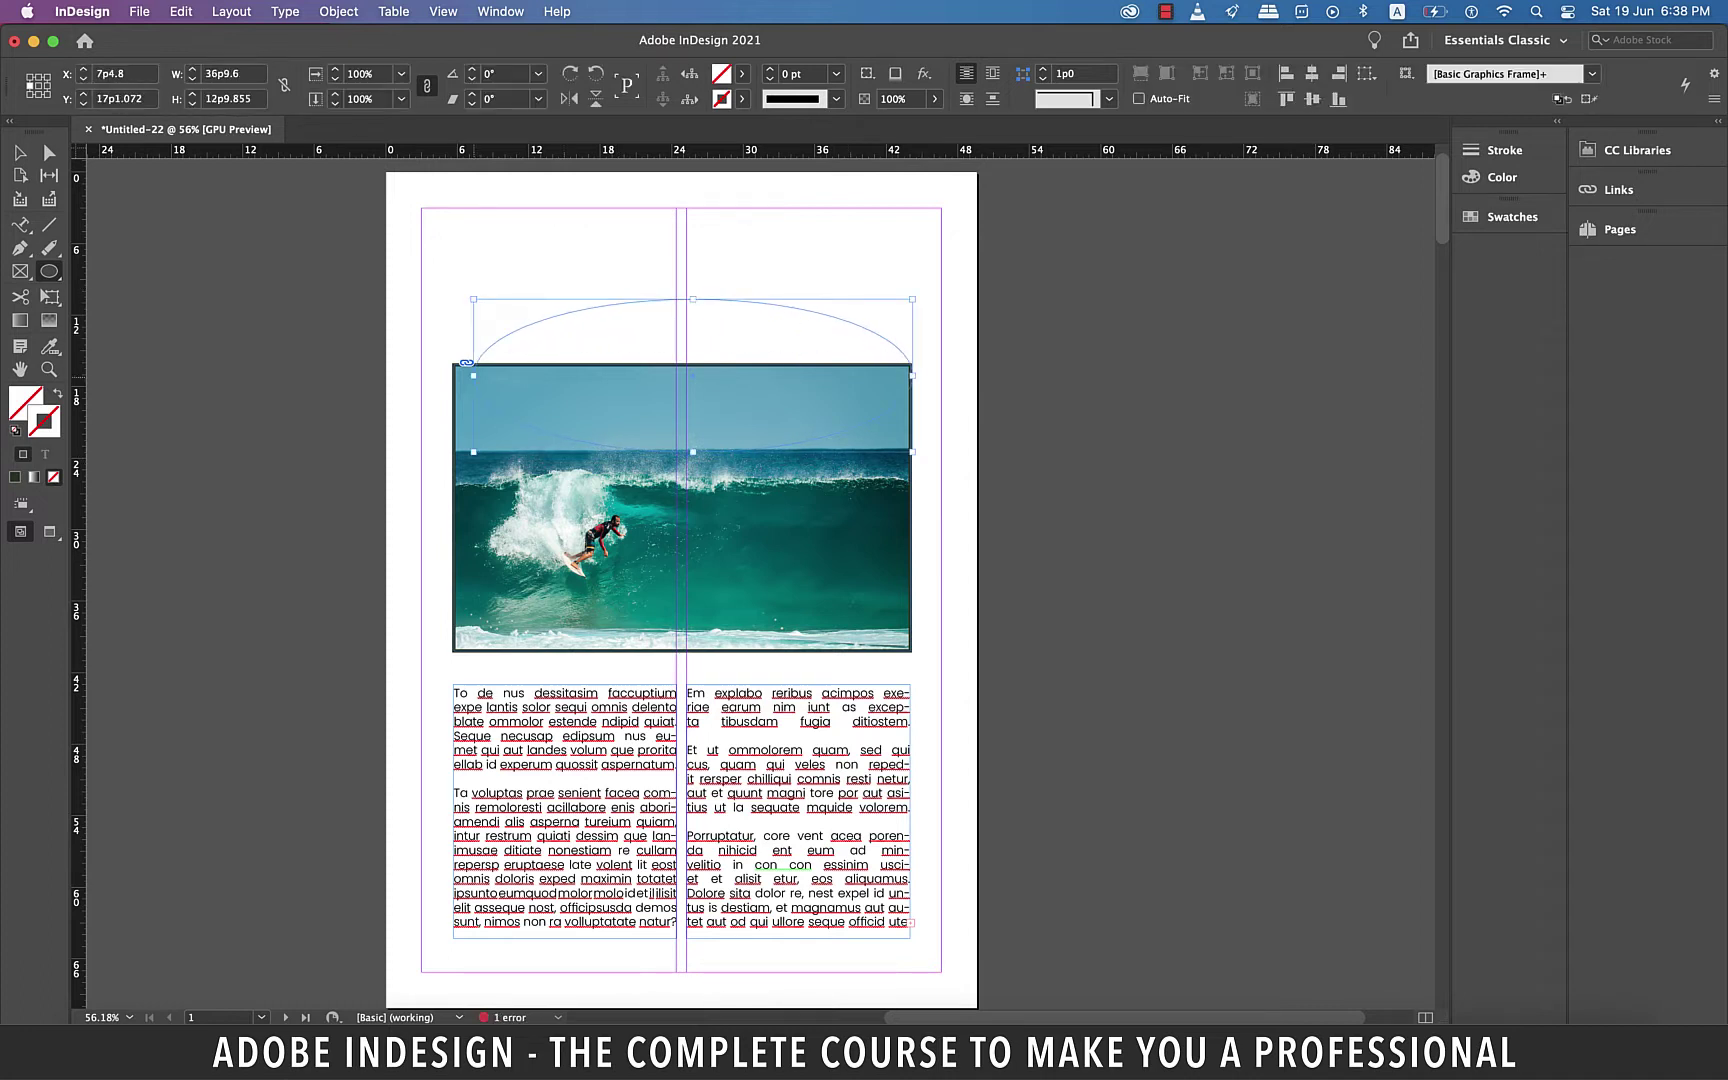
key("v")
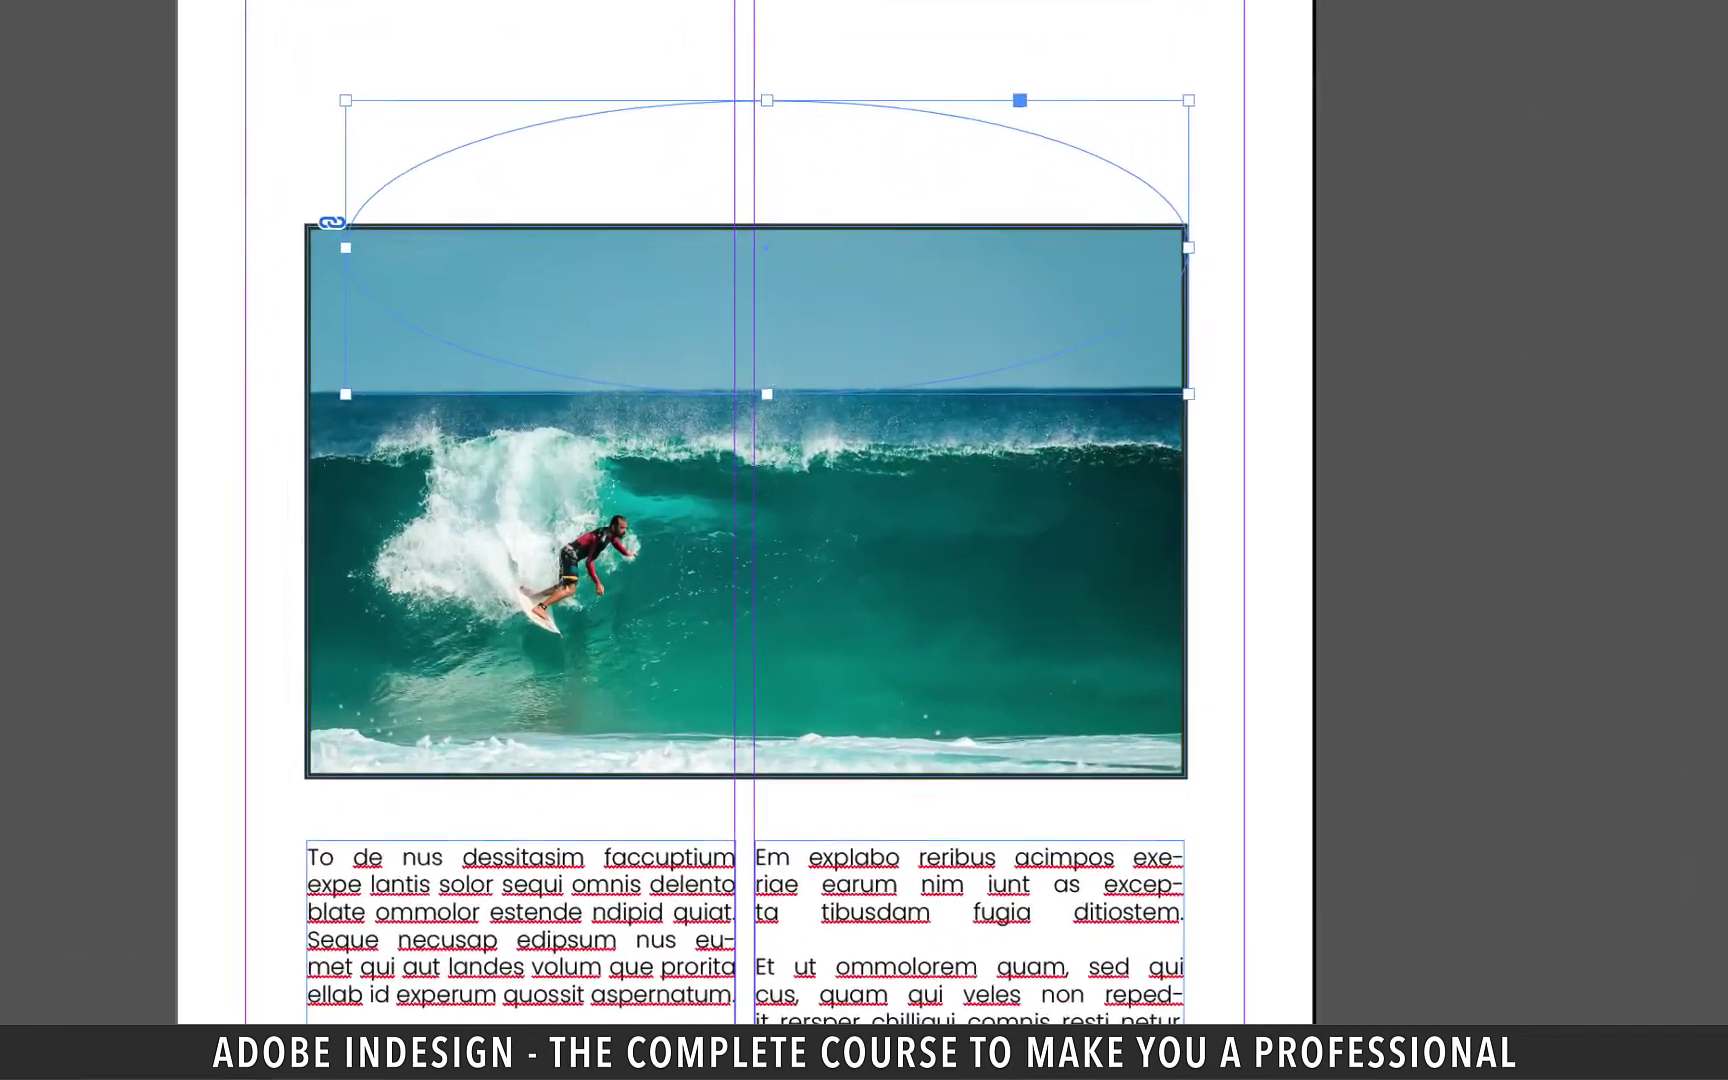
left_click_drag(324, 227, 273, 227)
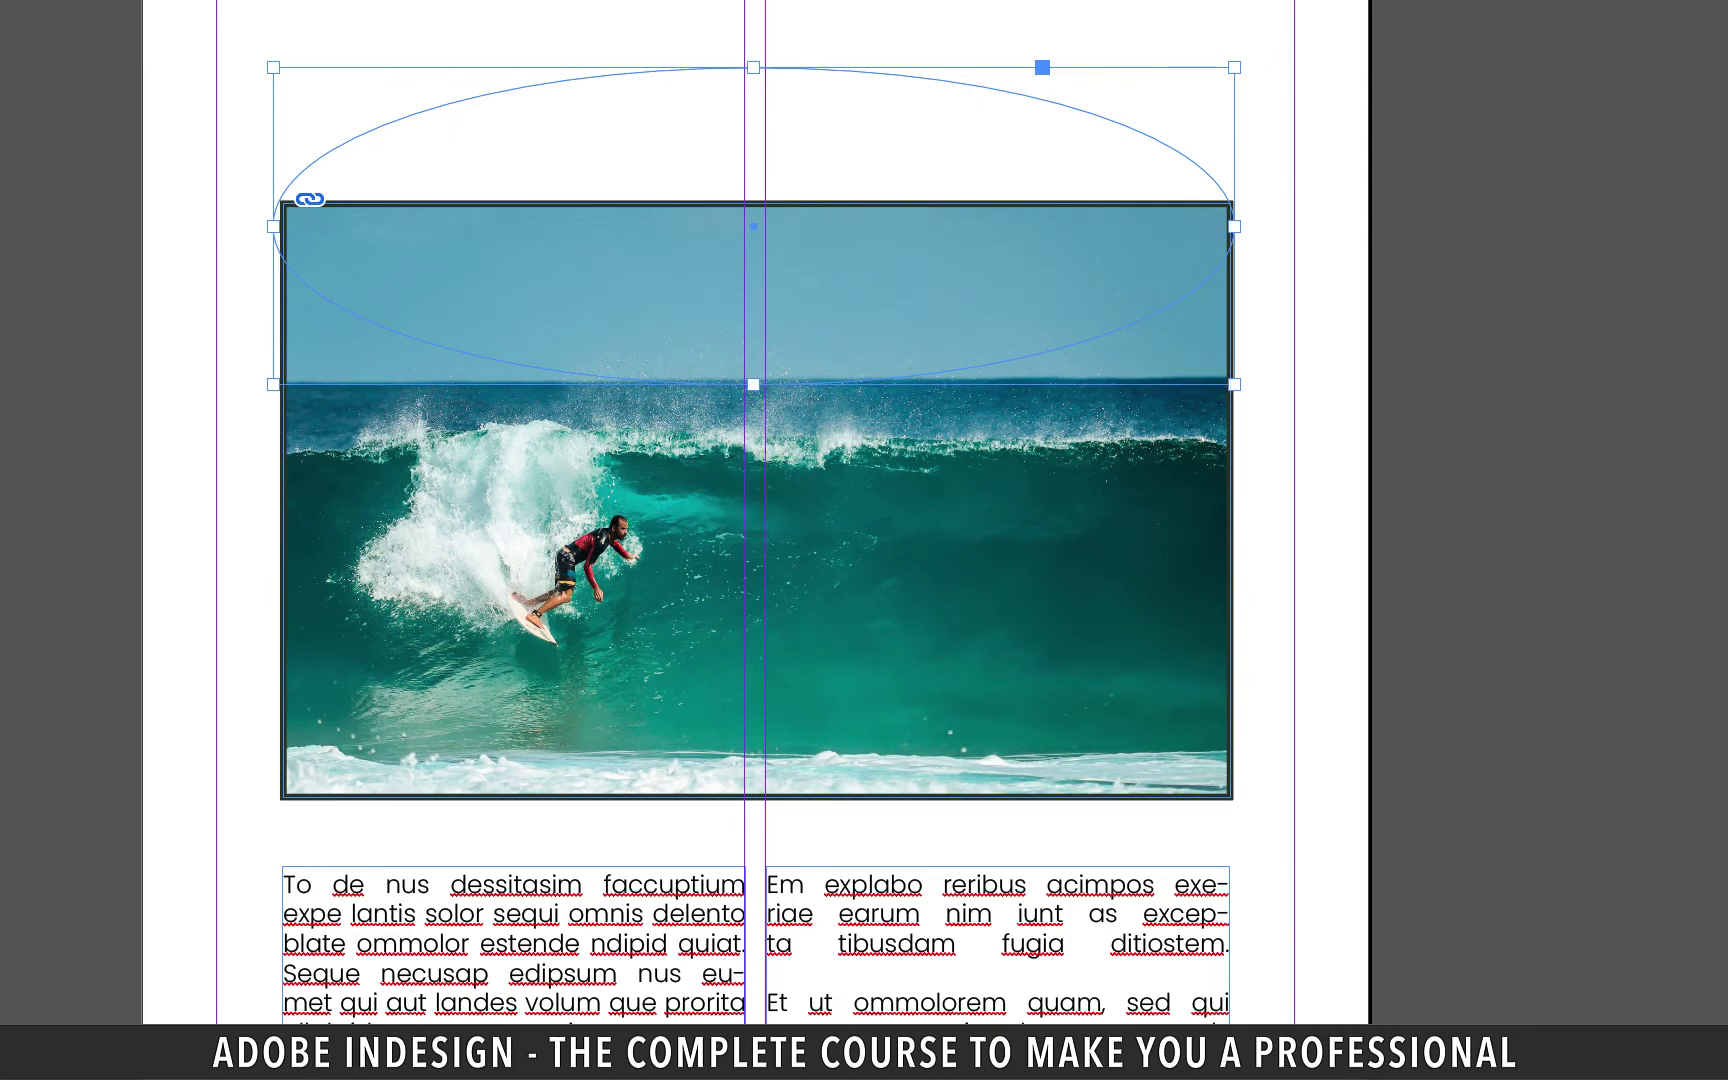
Apply a [Black] stroke to the ellipse and deselect it
left_click(741, 99)
left_click(573, 221)
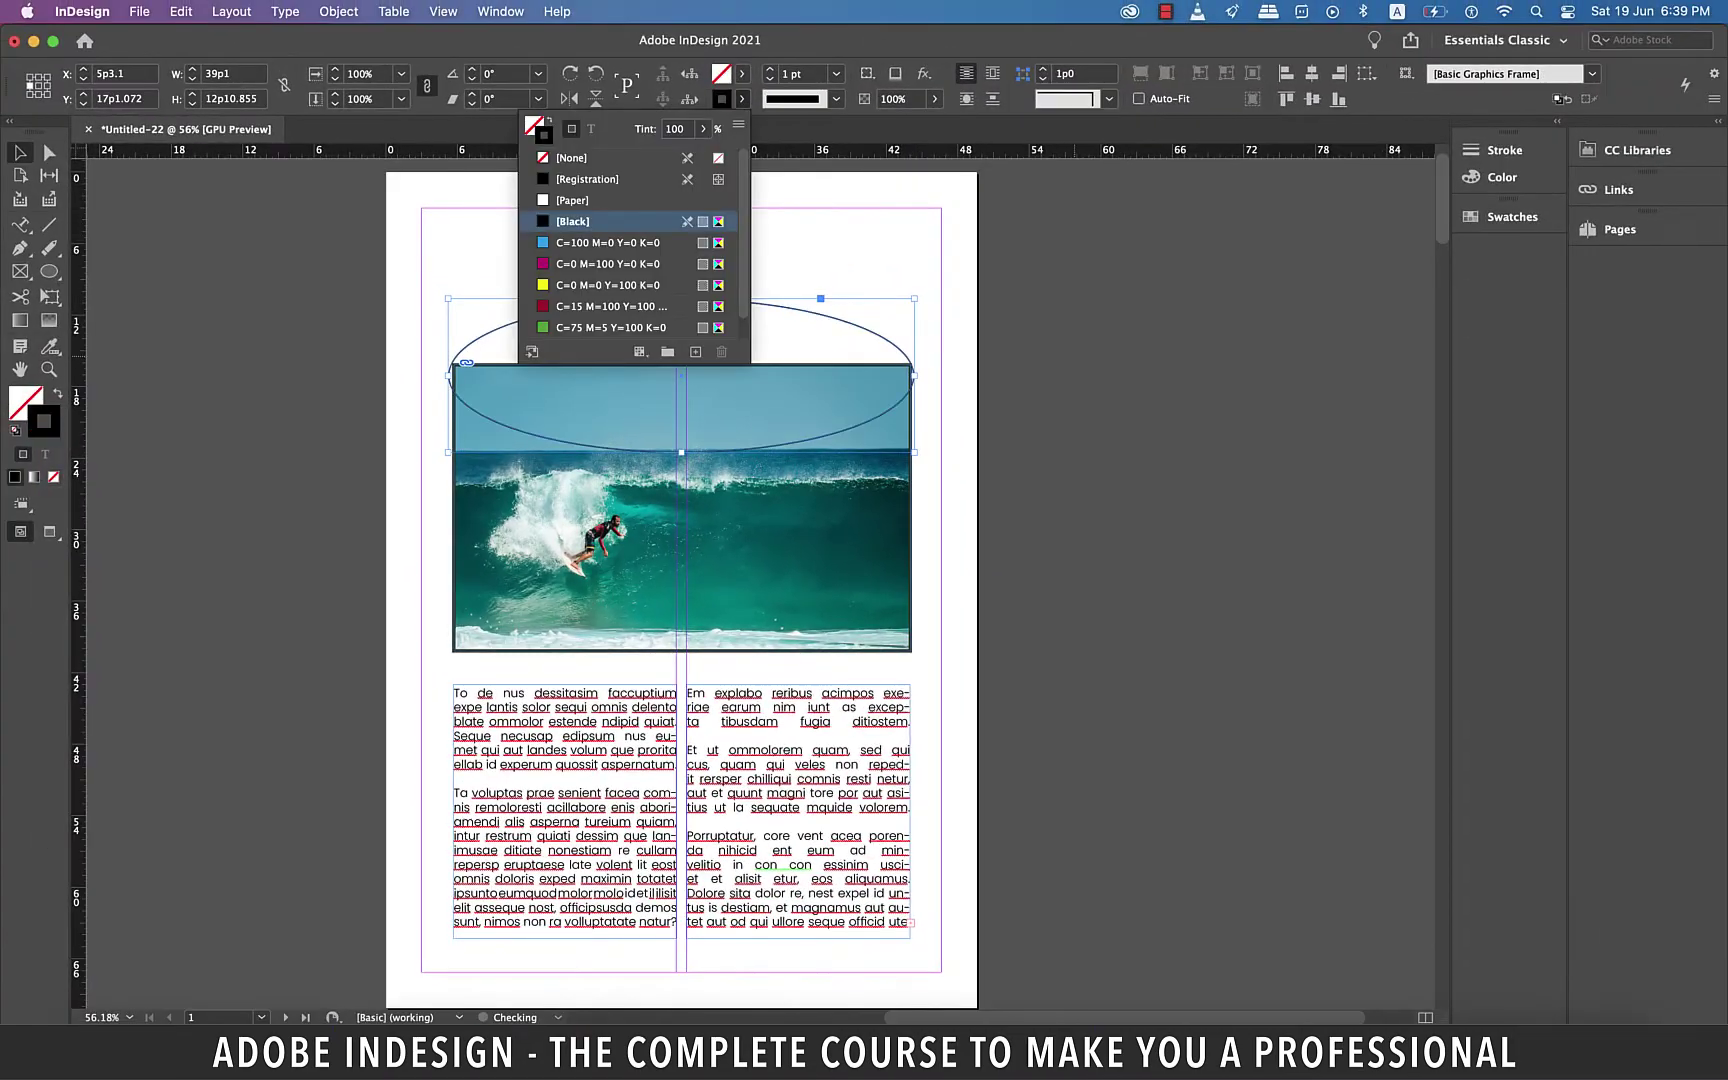
left_click(1076, 356)
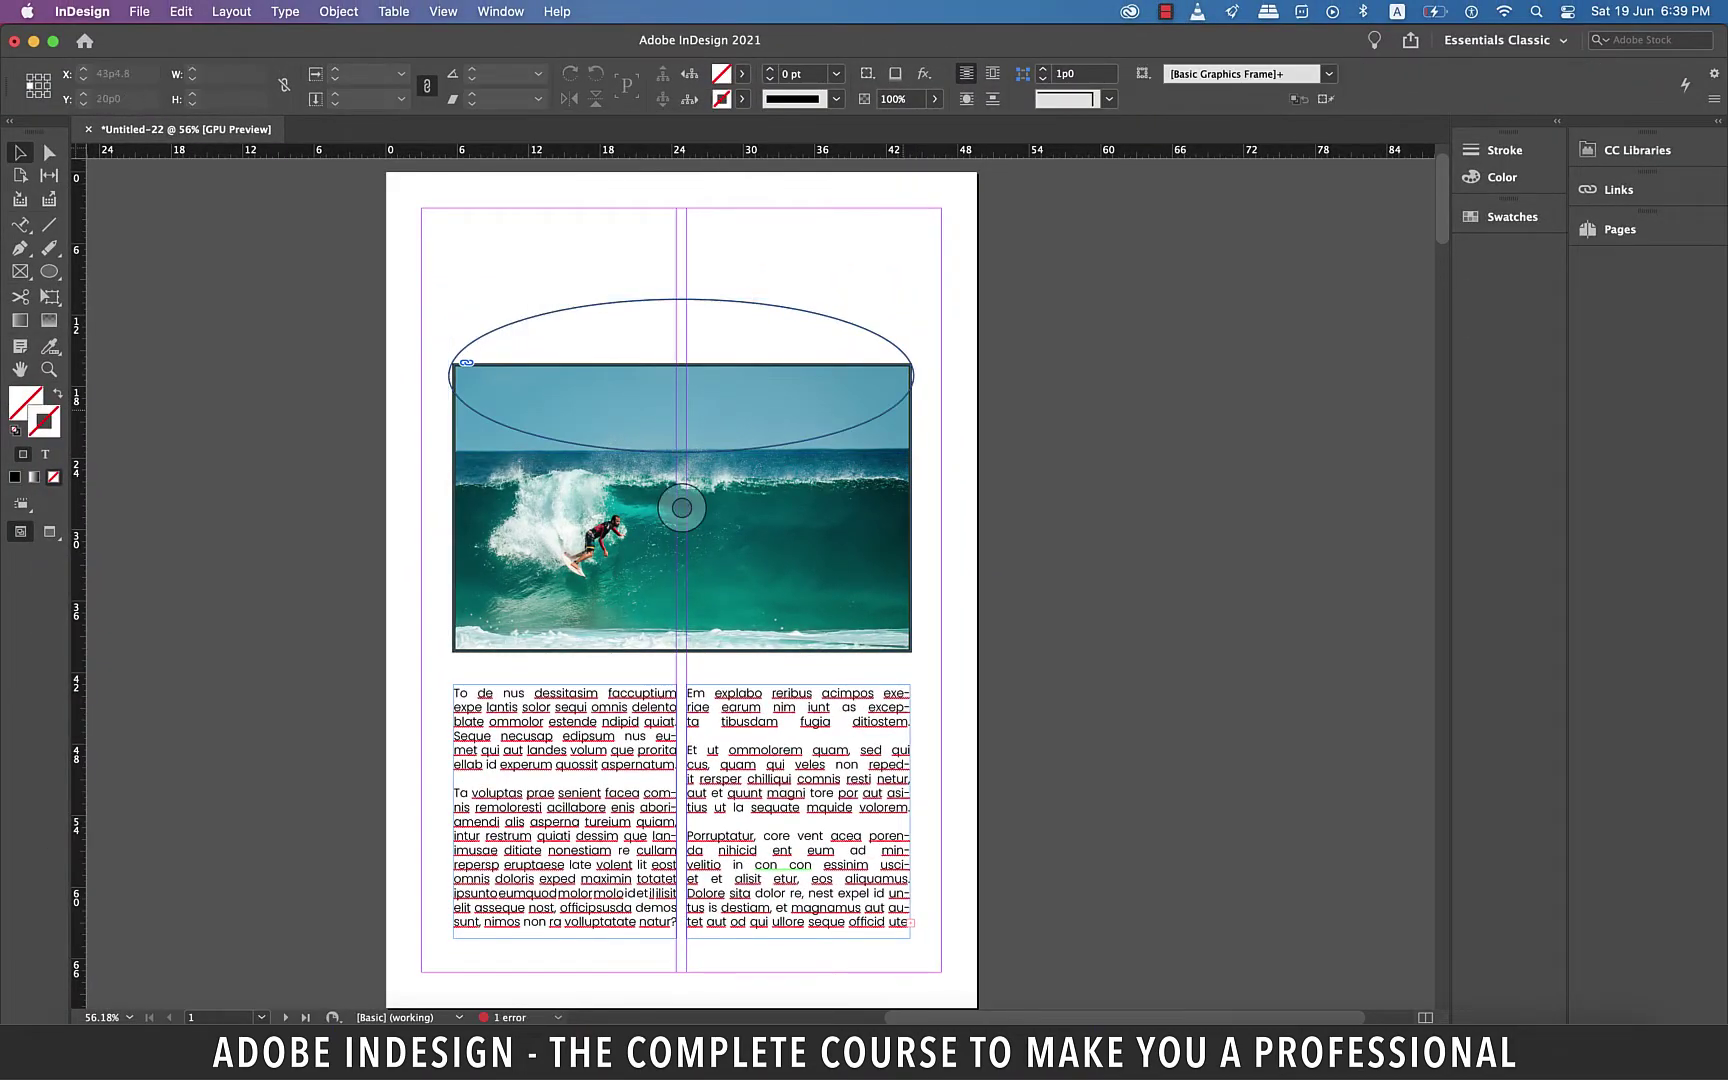
Split the ellipse into upper and lower paths by erasing it along the photo's top edge with the Erase tool
left_click(682, 452)
left_click(49, 248)
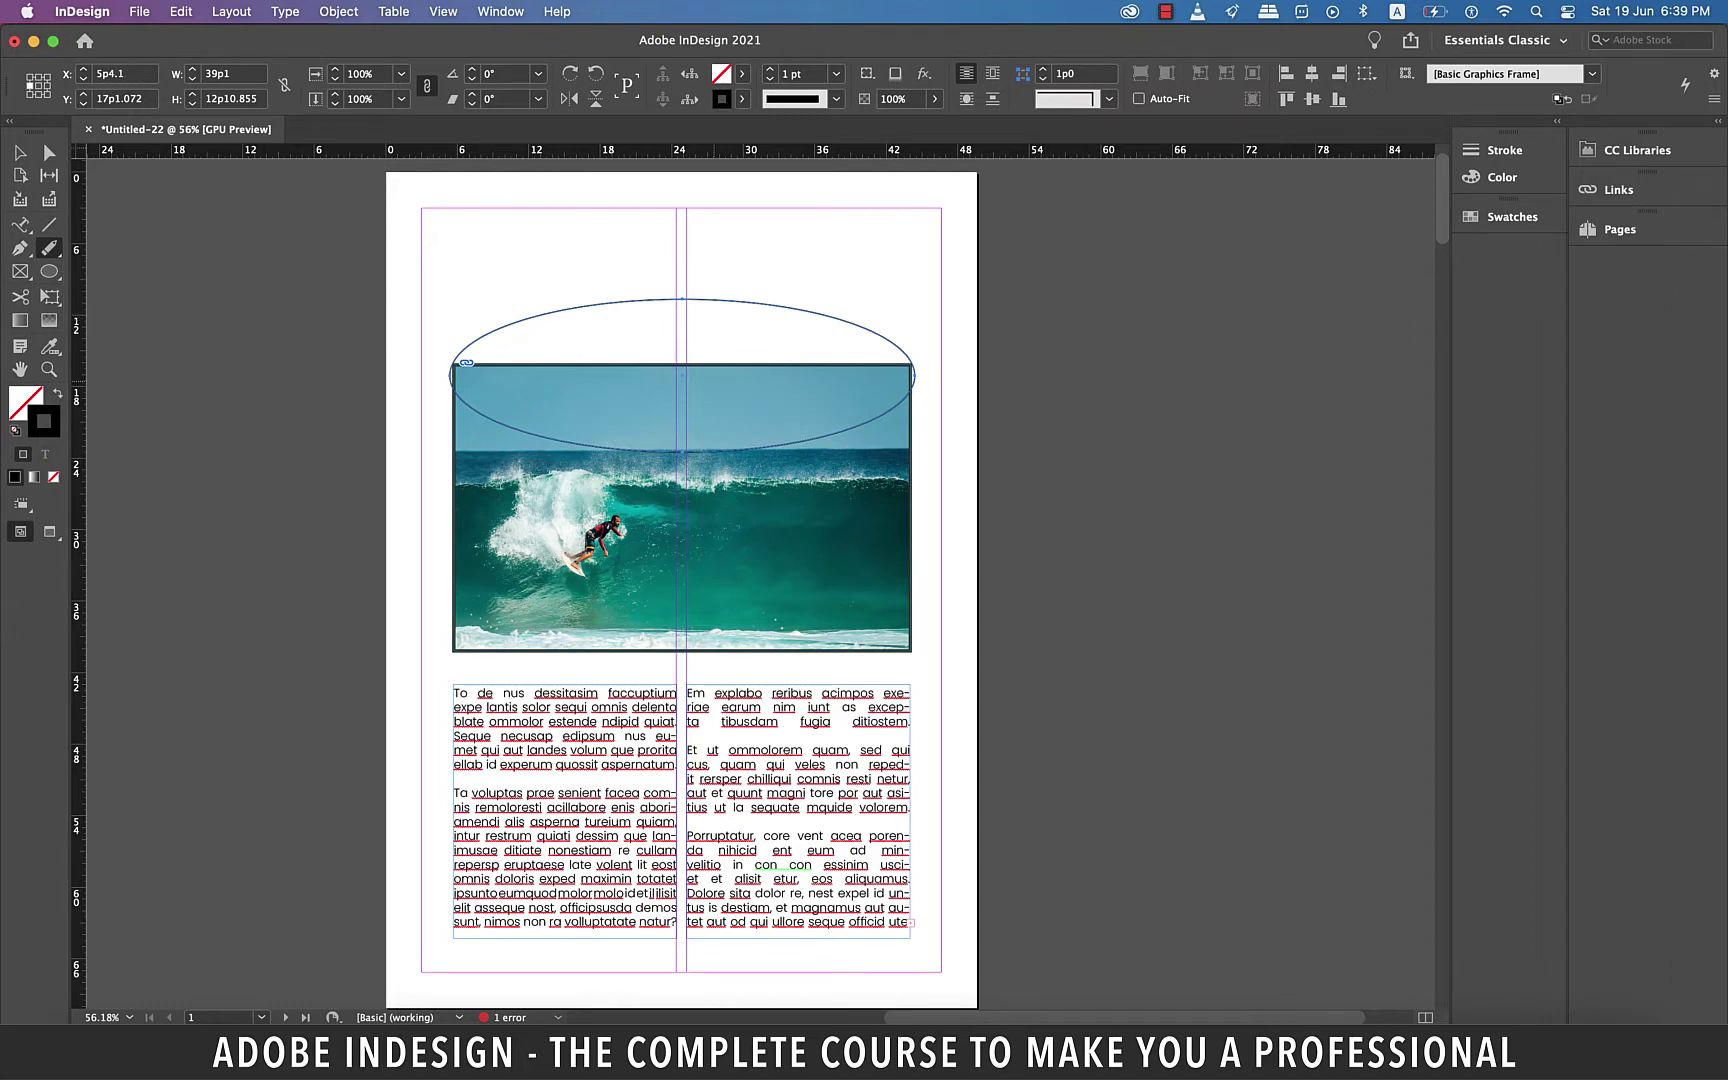
key("super+equal")
key("super+equal")
key("super+equal")
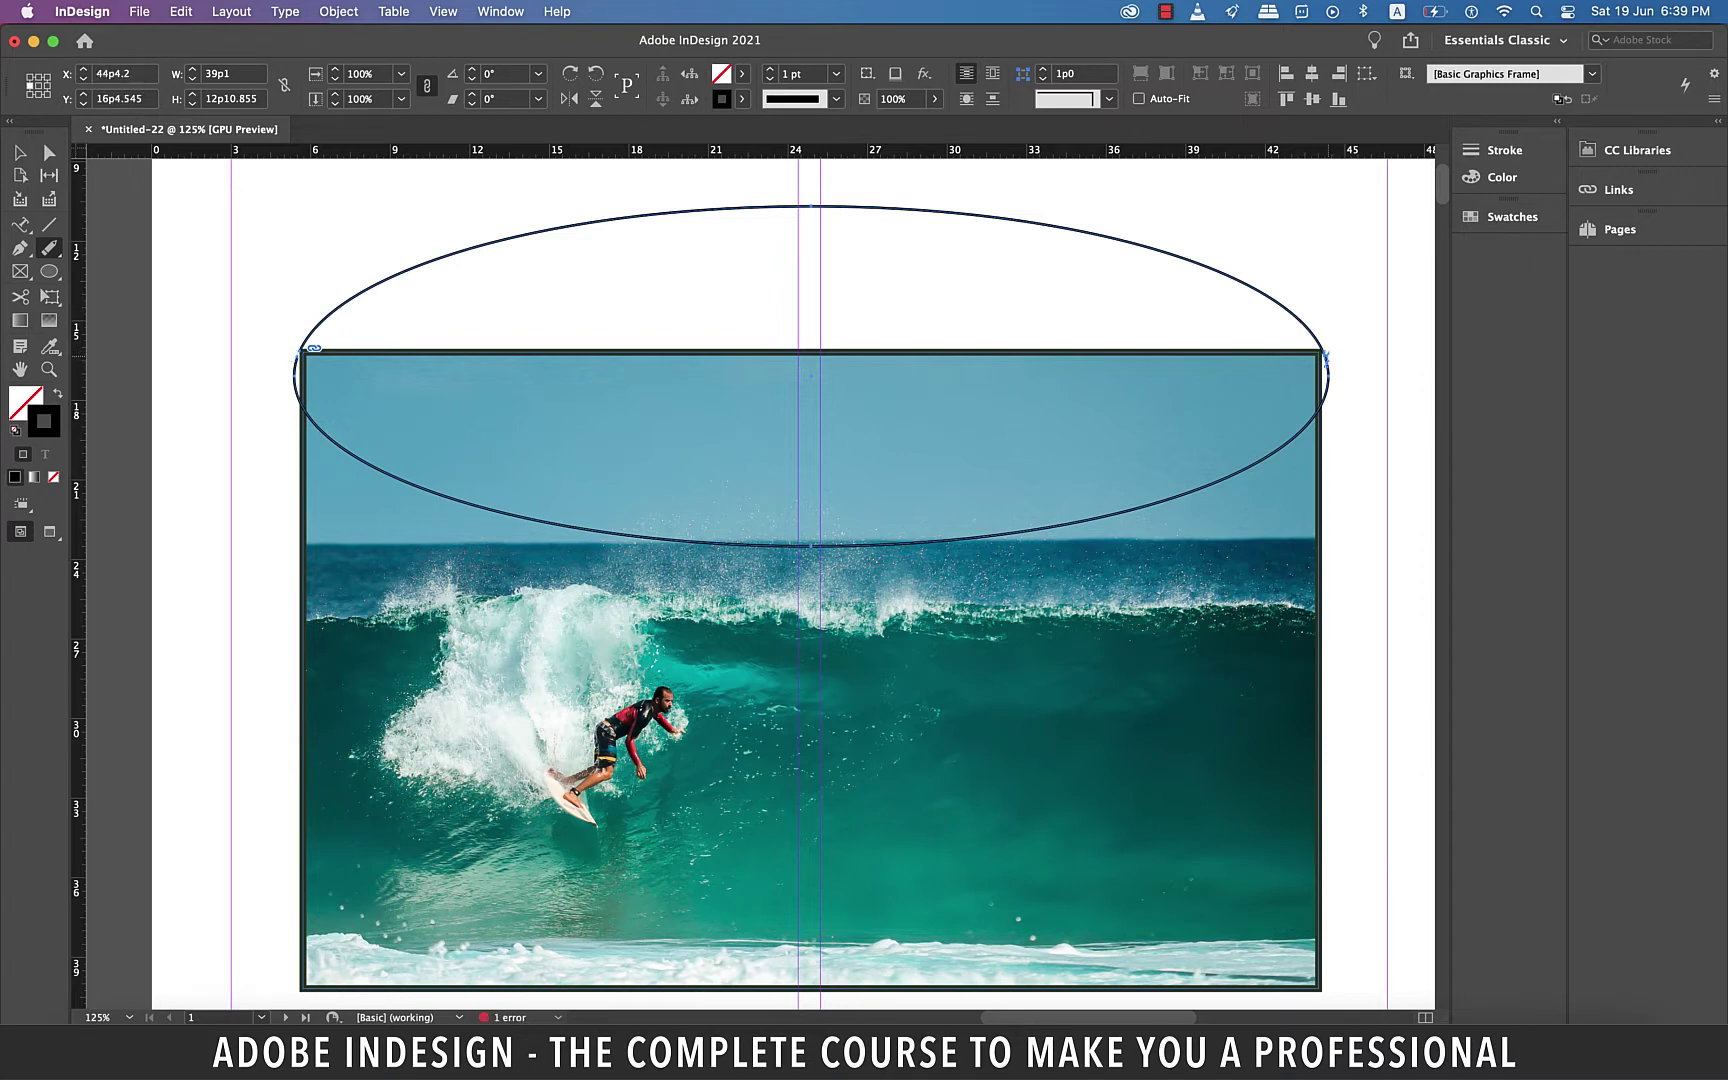
left_click_drag(1328, 358, 1328, 360)
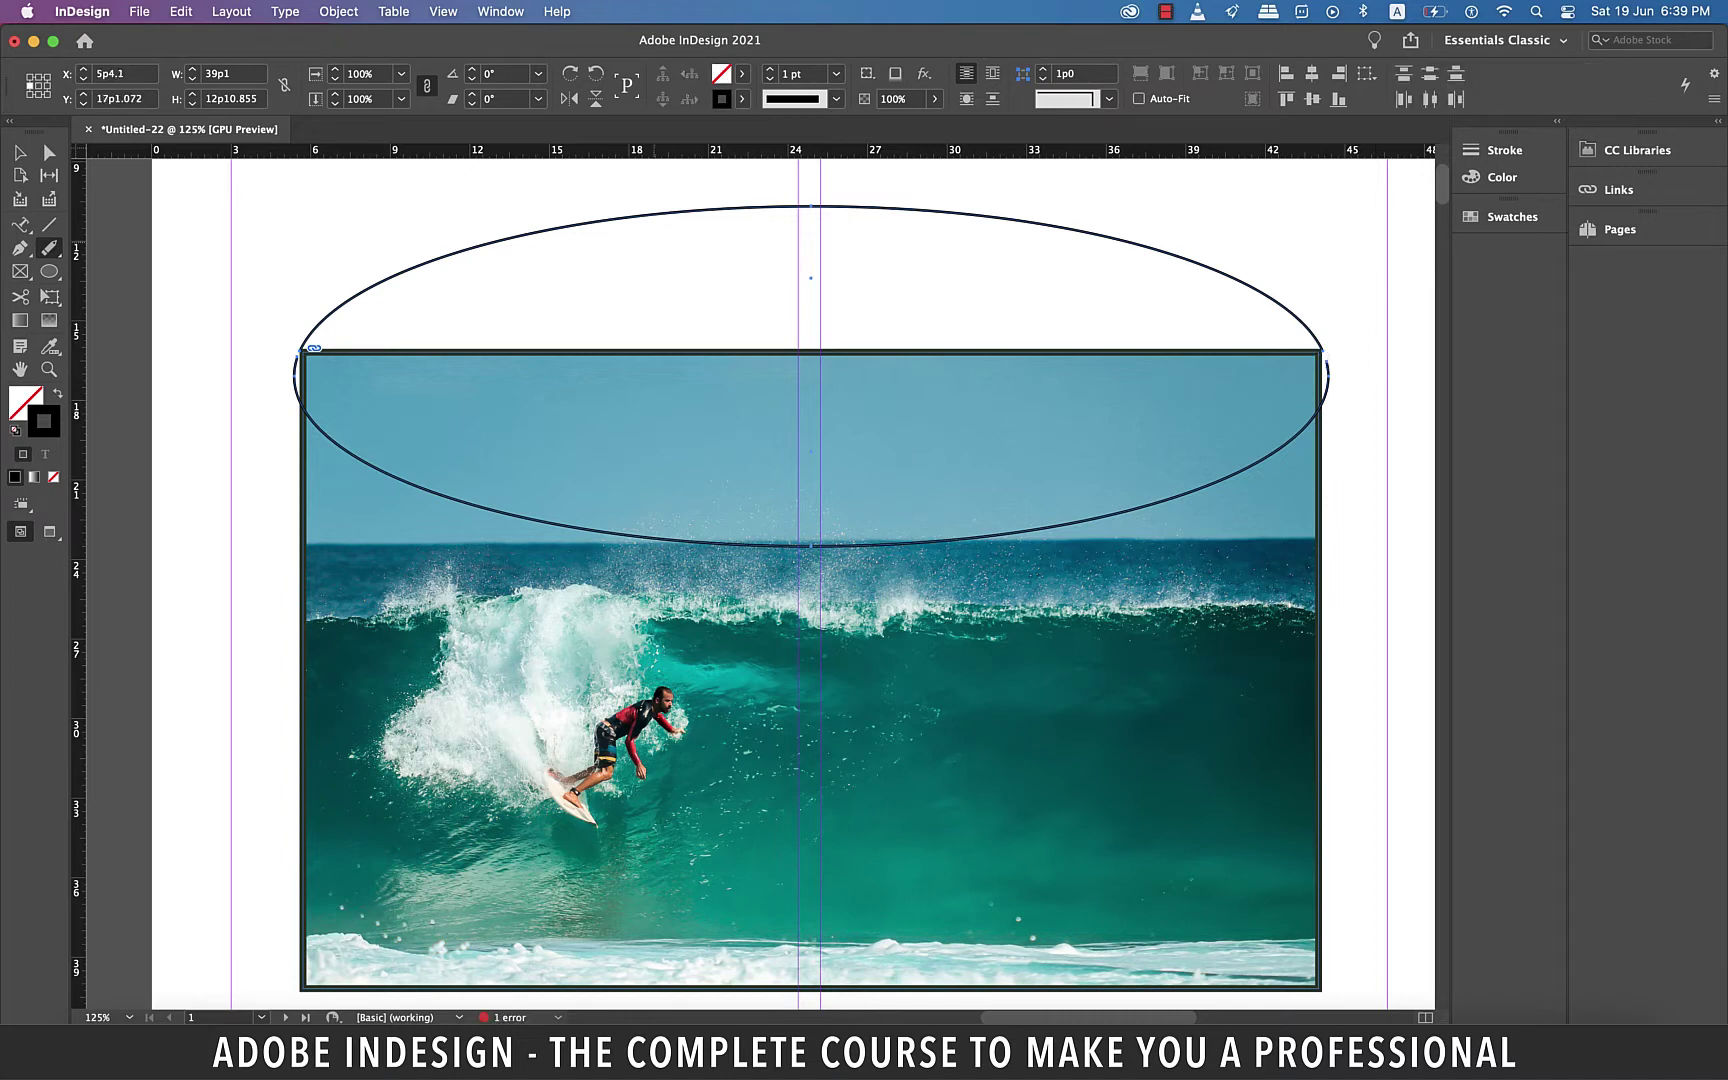
key("v")
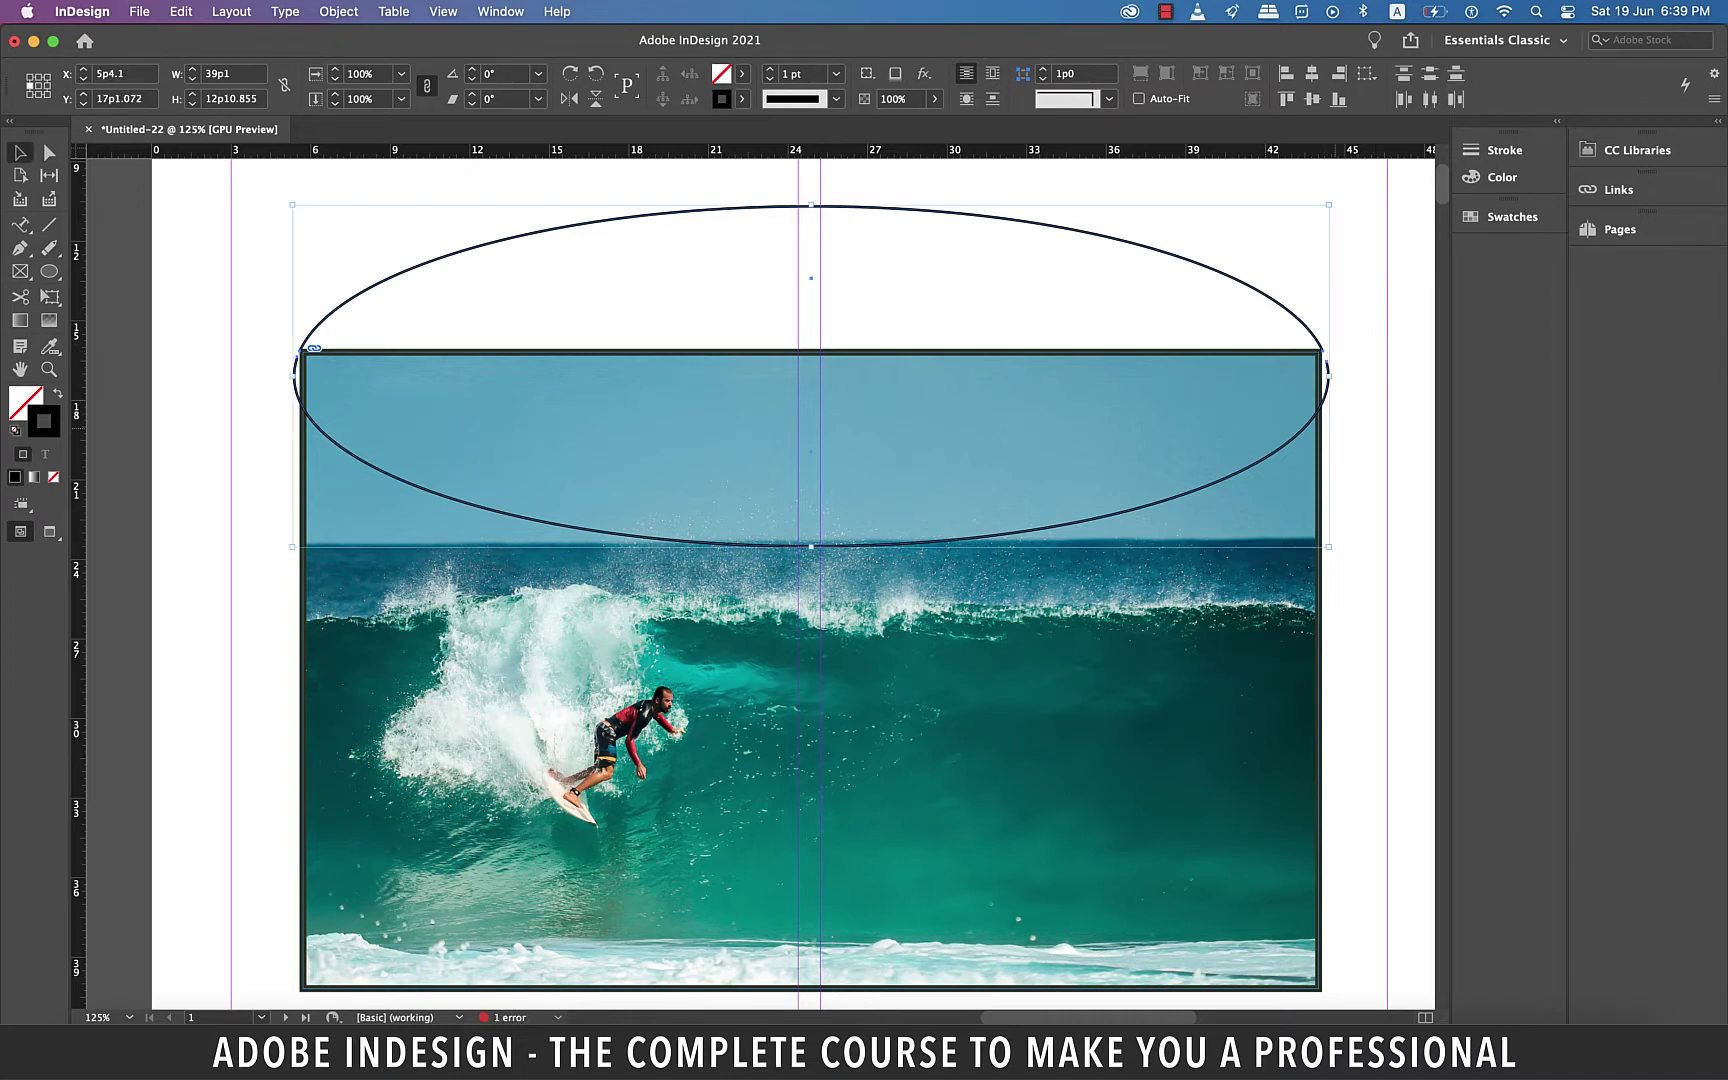
key("a")
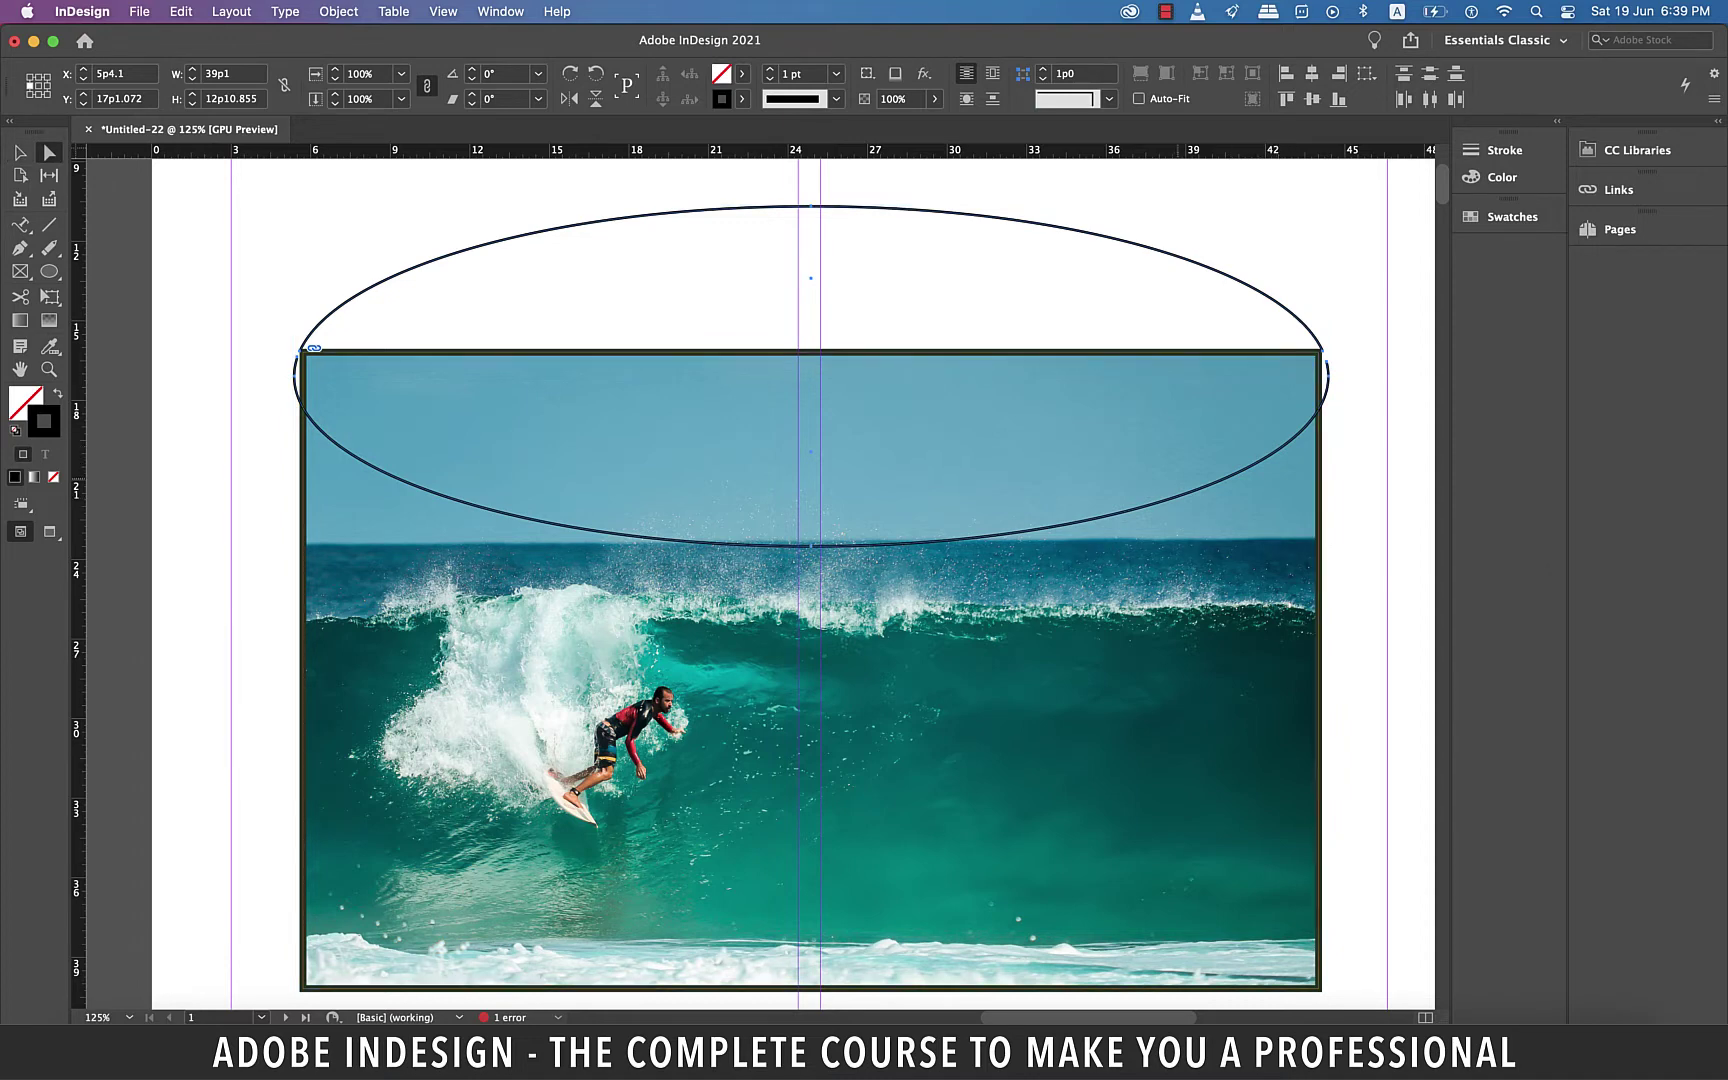
key("super+shift+a")
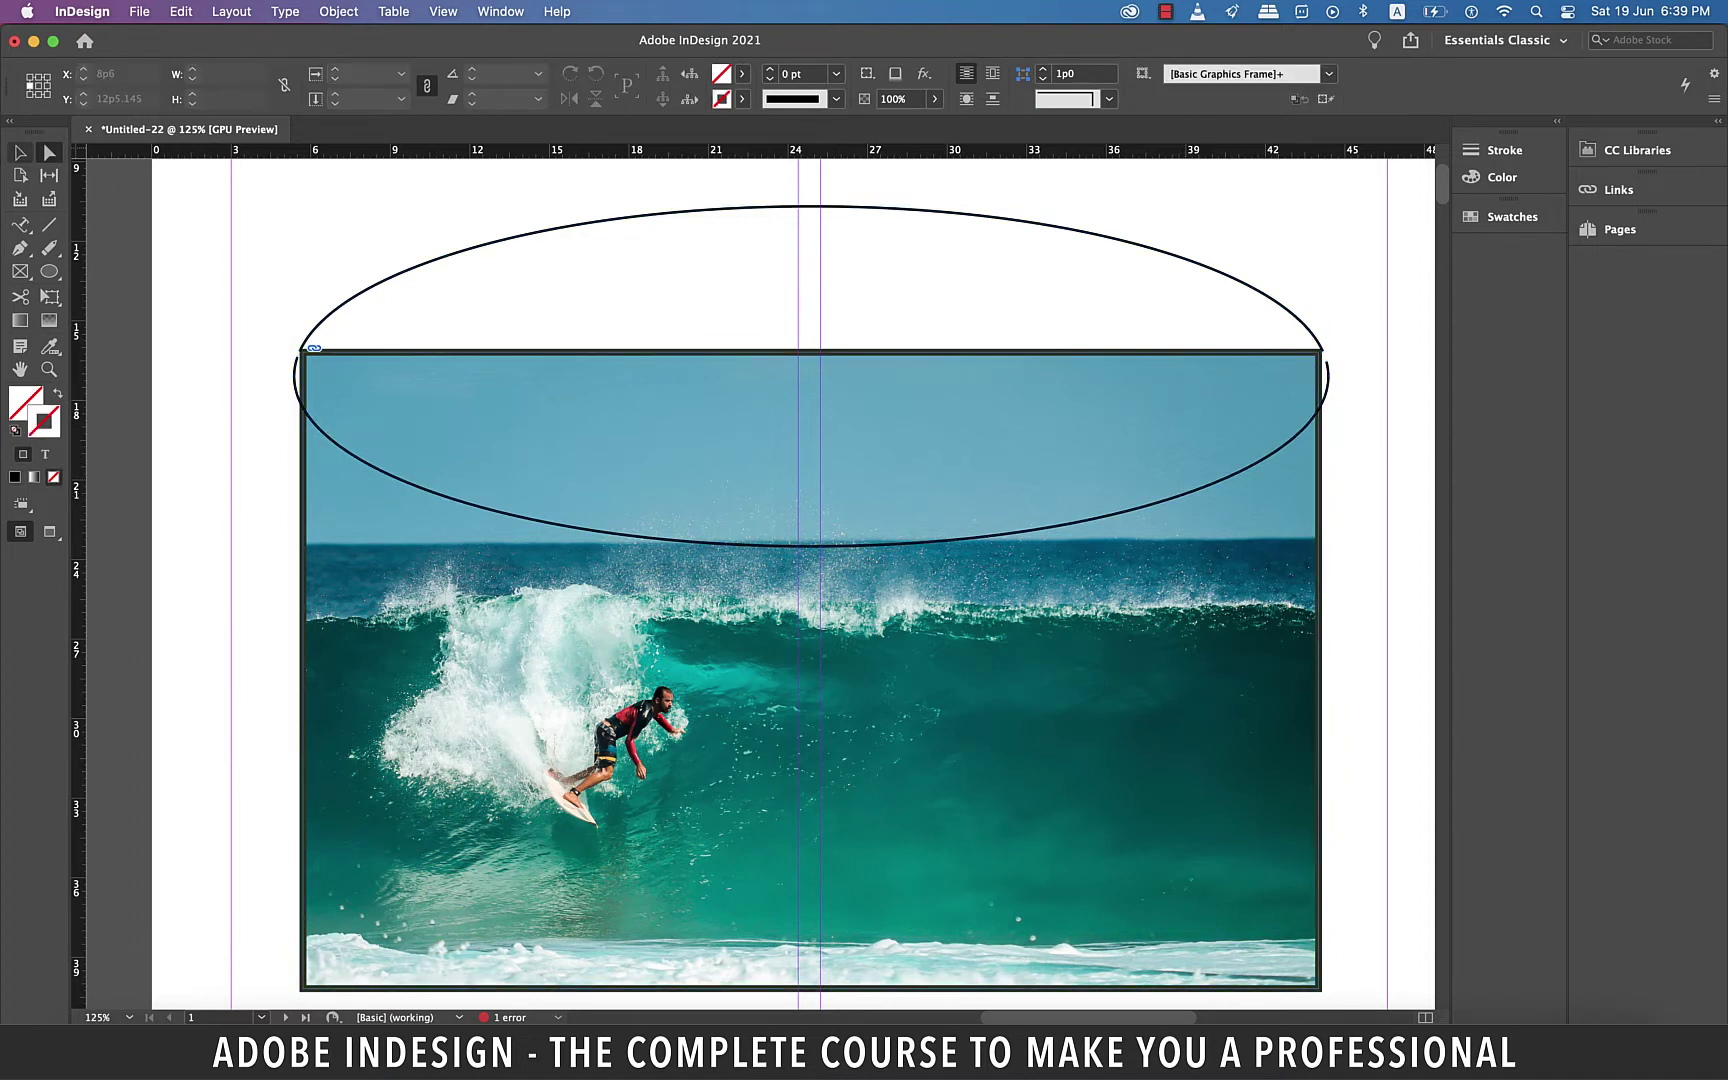
Delete the lower part of the split ellipse, keeping only the arc above the photo
key("v")
left_click(676, 212)
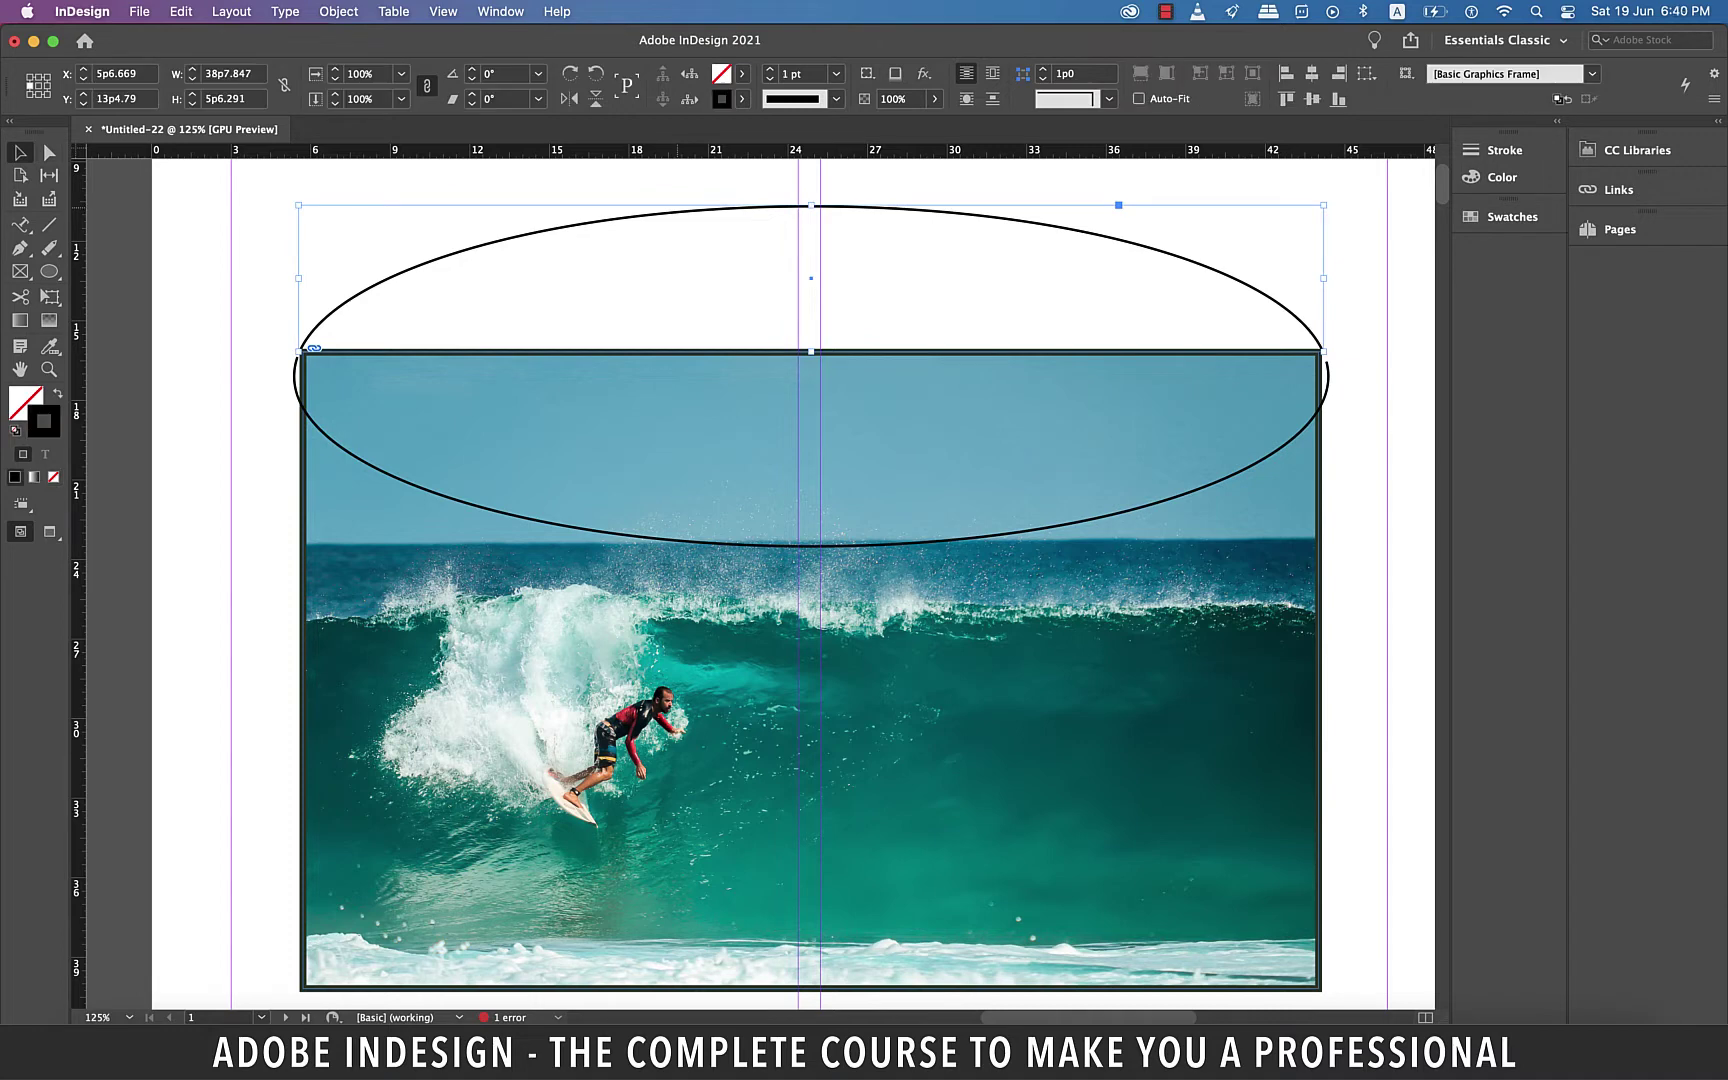
left_click(1088, 520)
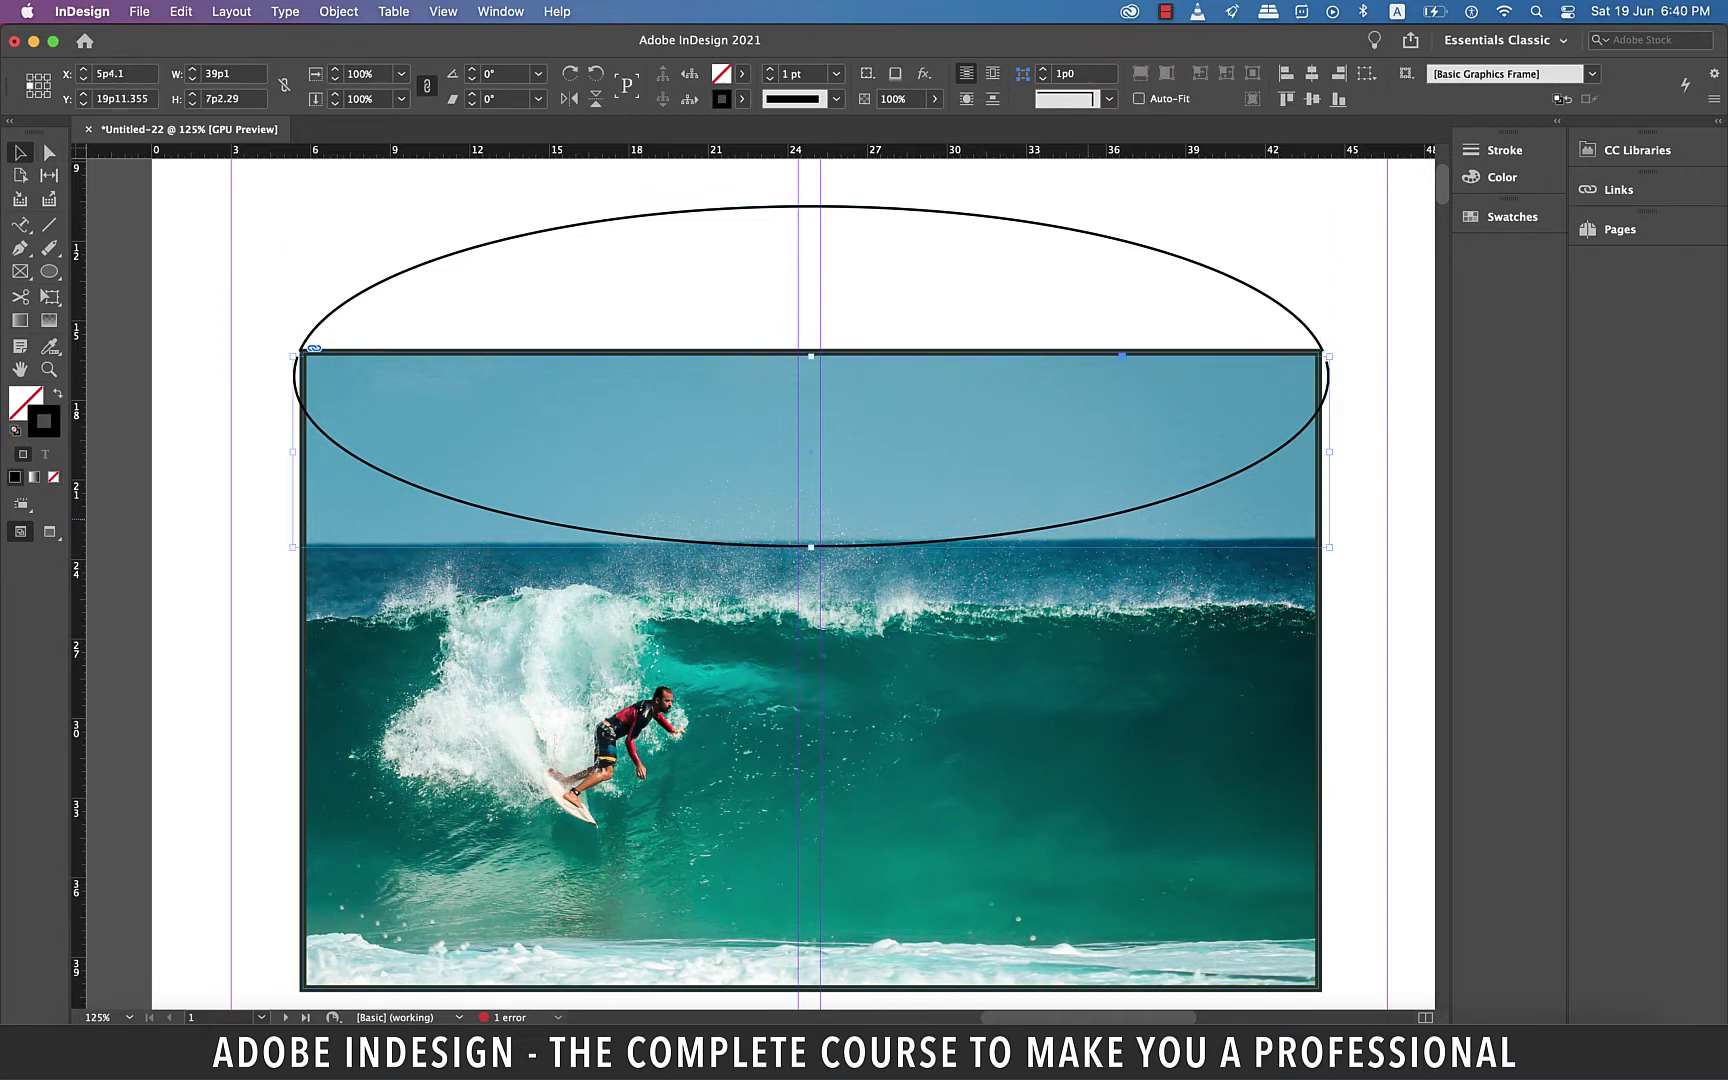
key("BackSpace")
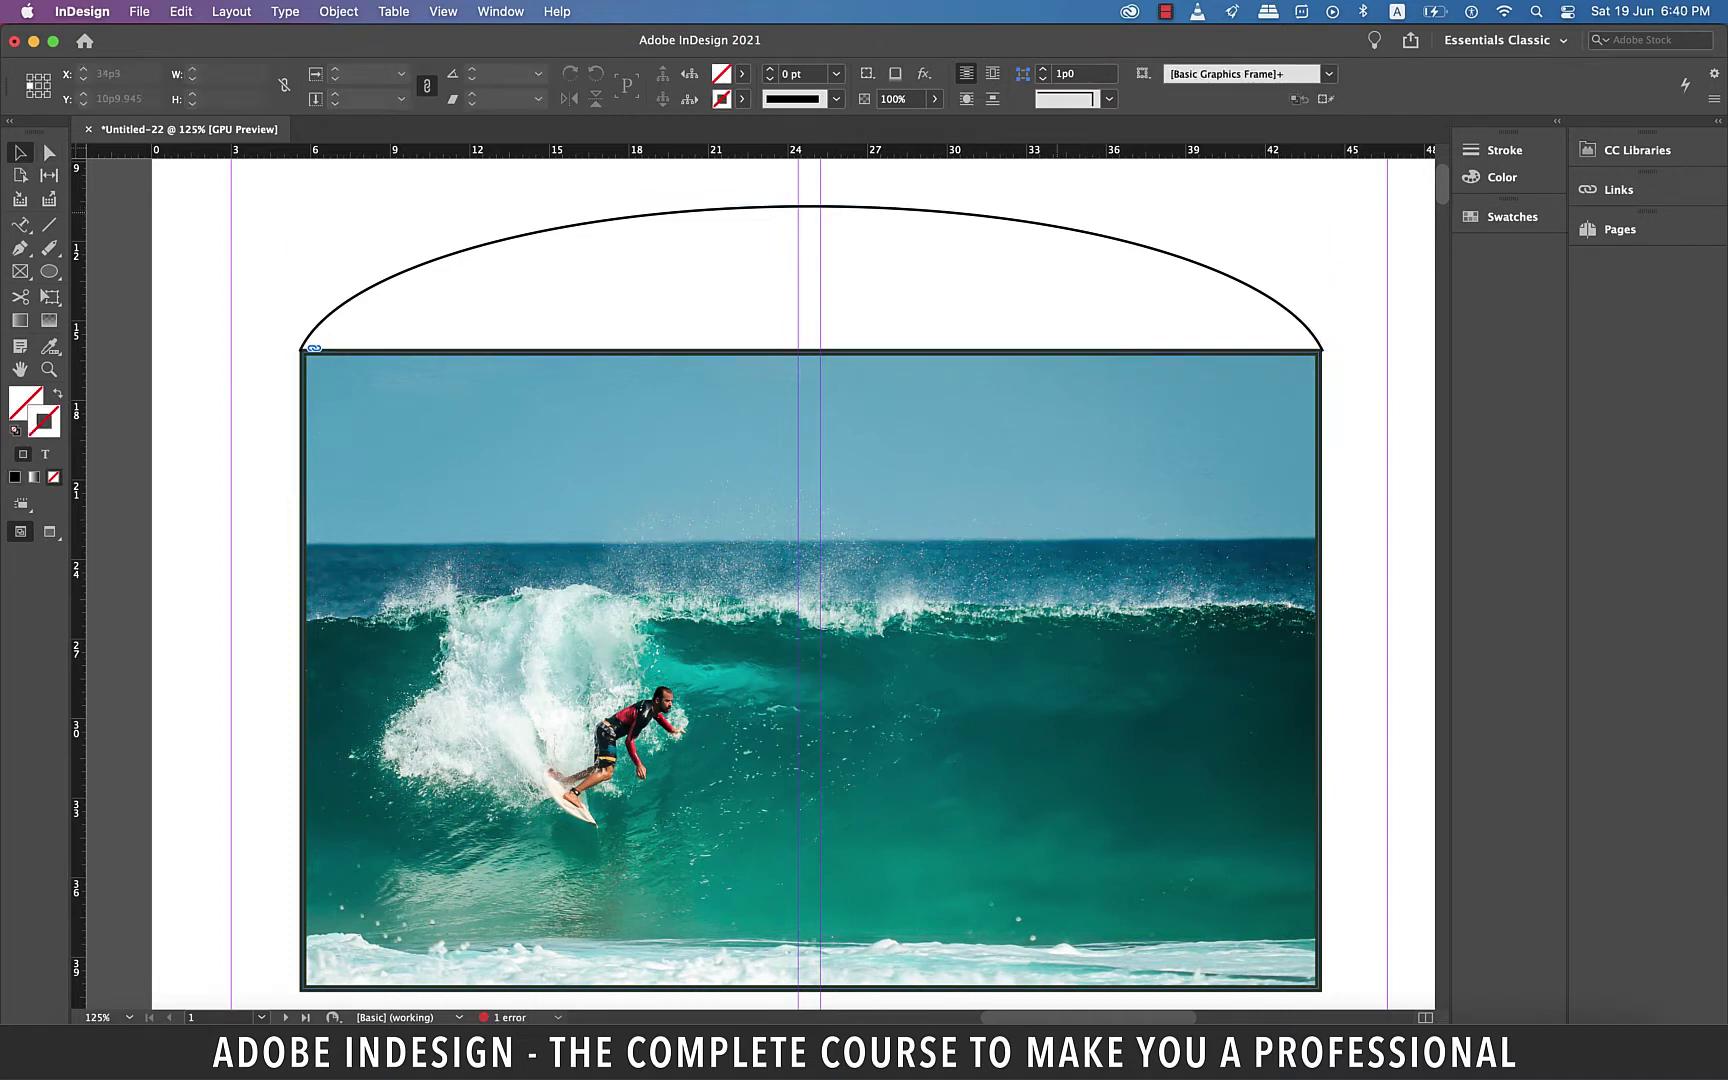
Nudge the remaining arc up to a Y position of about 12p3.49, leaving a gap above the photo
scroll(810, 670, "up", 1)
scroll(958, 241, "up", 5)
left_click(958, 642)
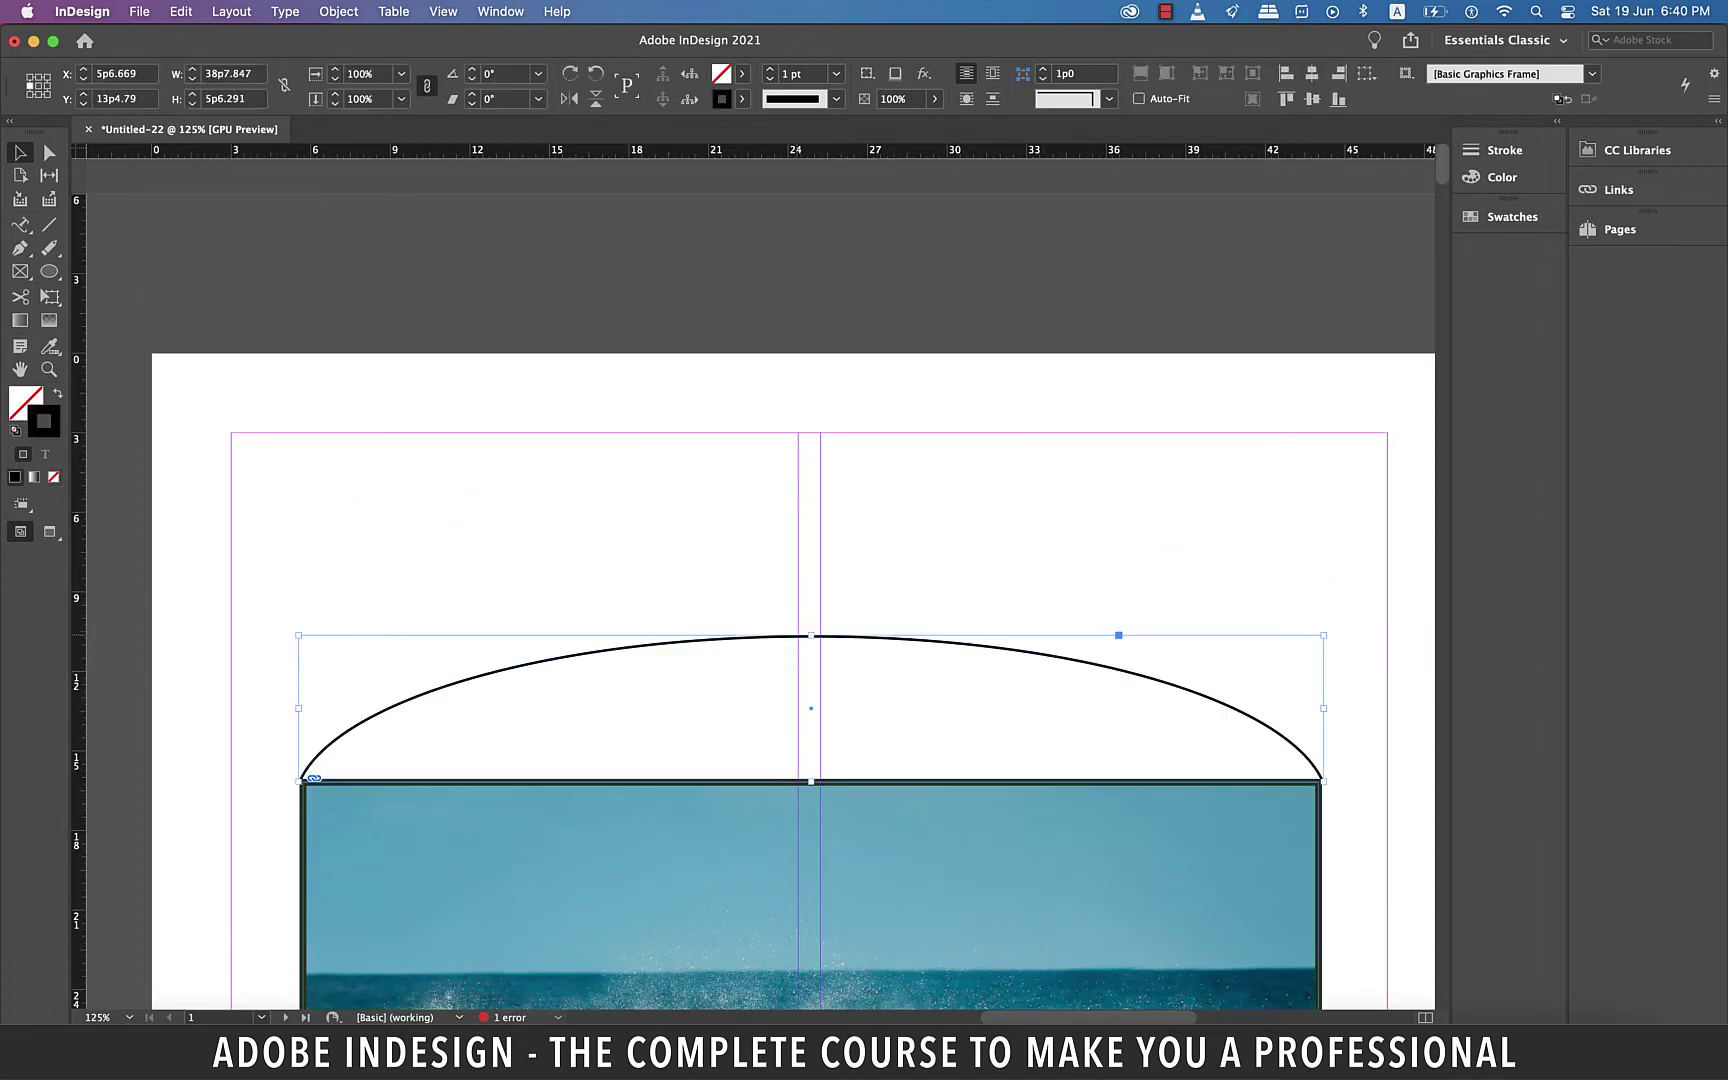
key("Up")
key("Up")
key("Up")
key("Up")
key("Up")
key("Up")
key("Up")
key("Up")
key("Up")
key("Up")
key("Up")
key("Up")
left_click_drag(1126, 645, 1126, 643)
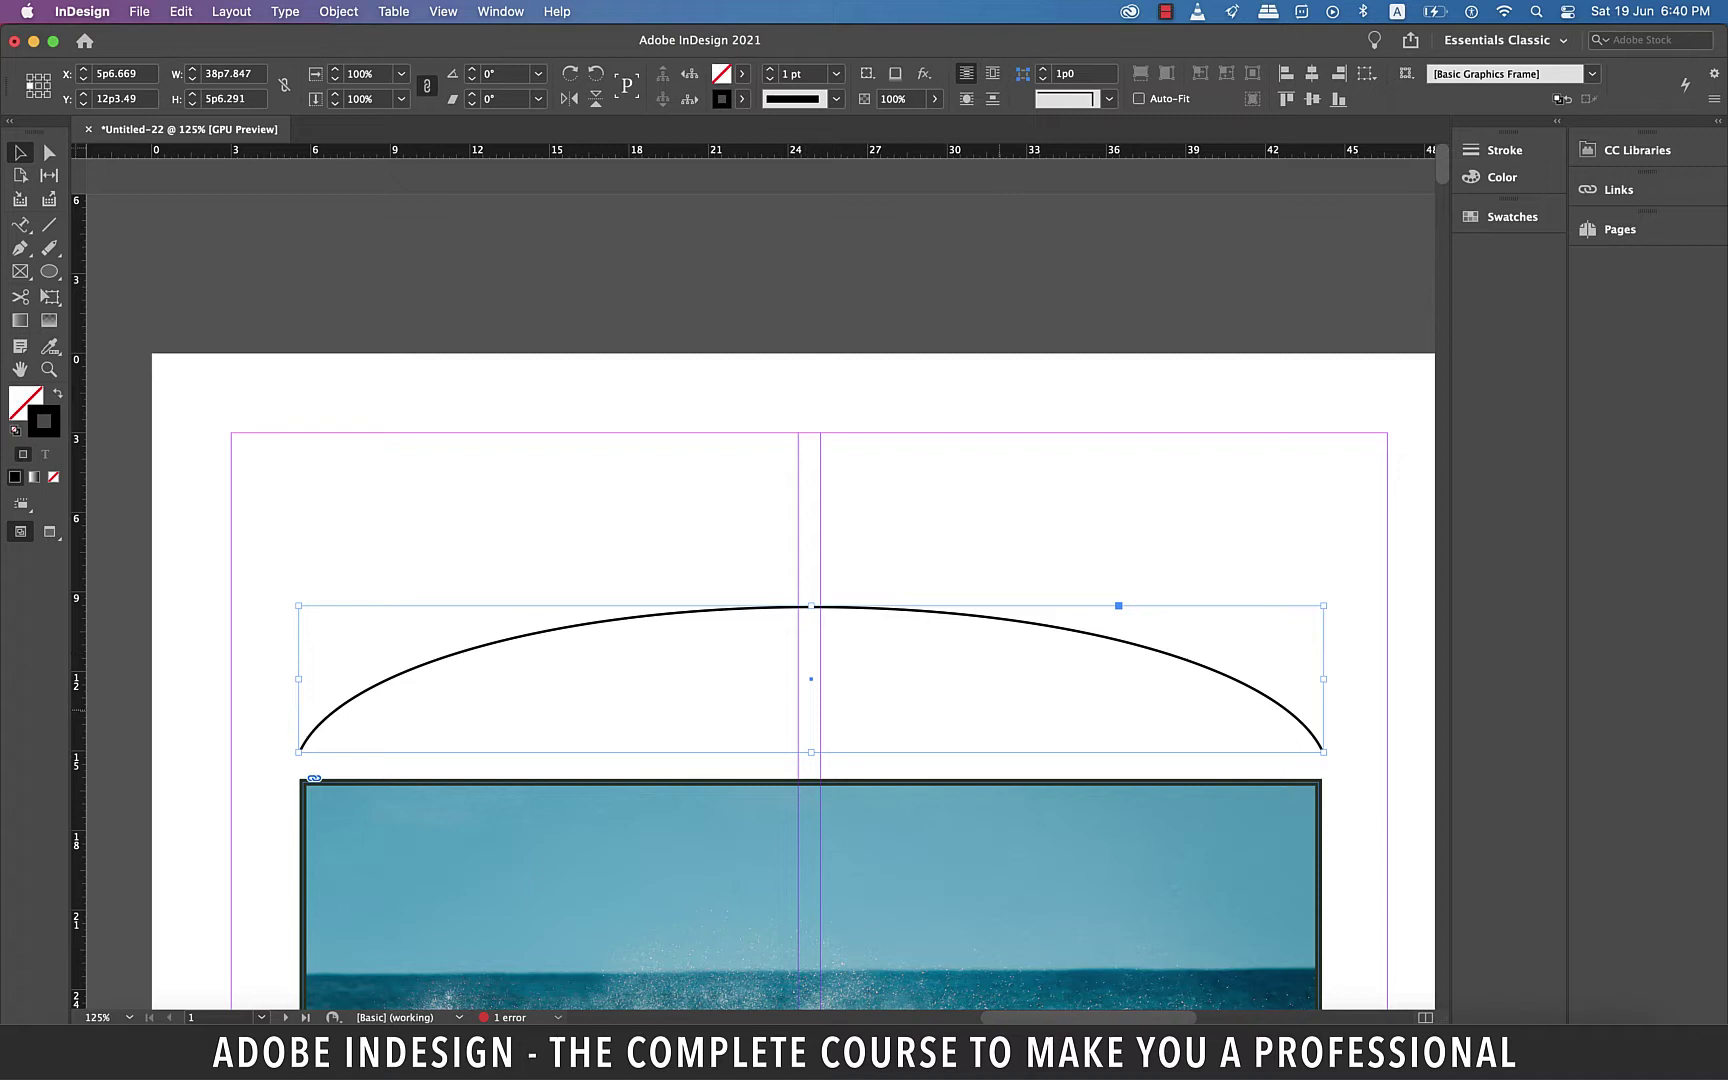
Add the text "Odyssey Water Sport Association" along the arc with the Type on a Path tool
left_click(20, 225)
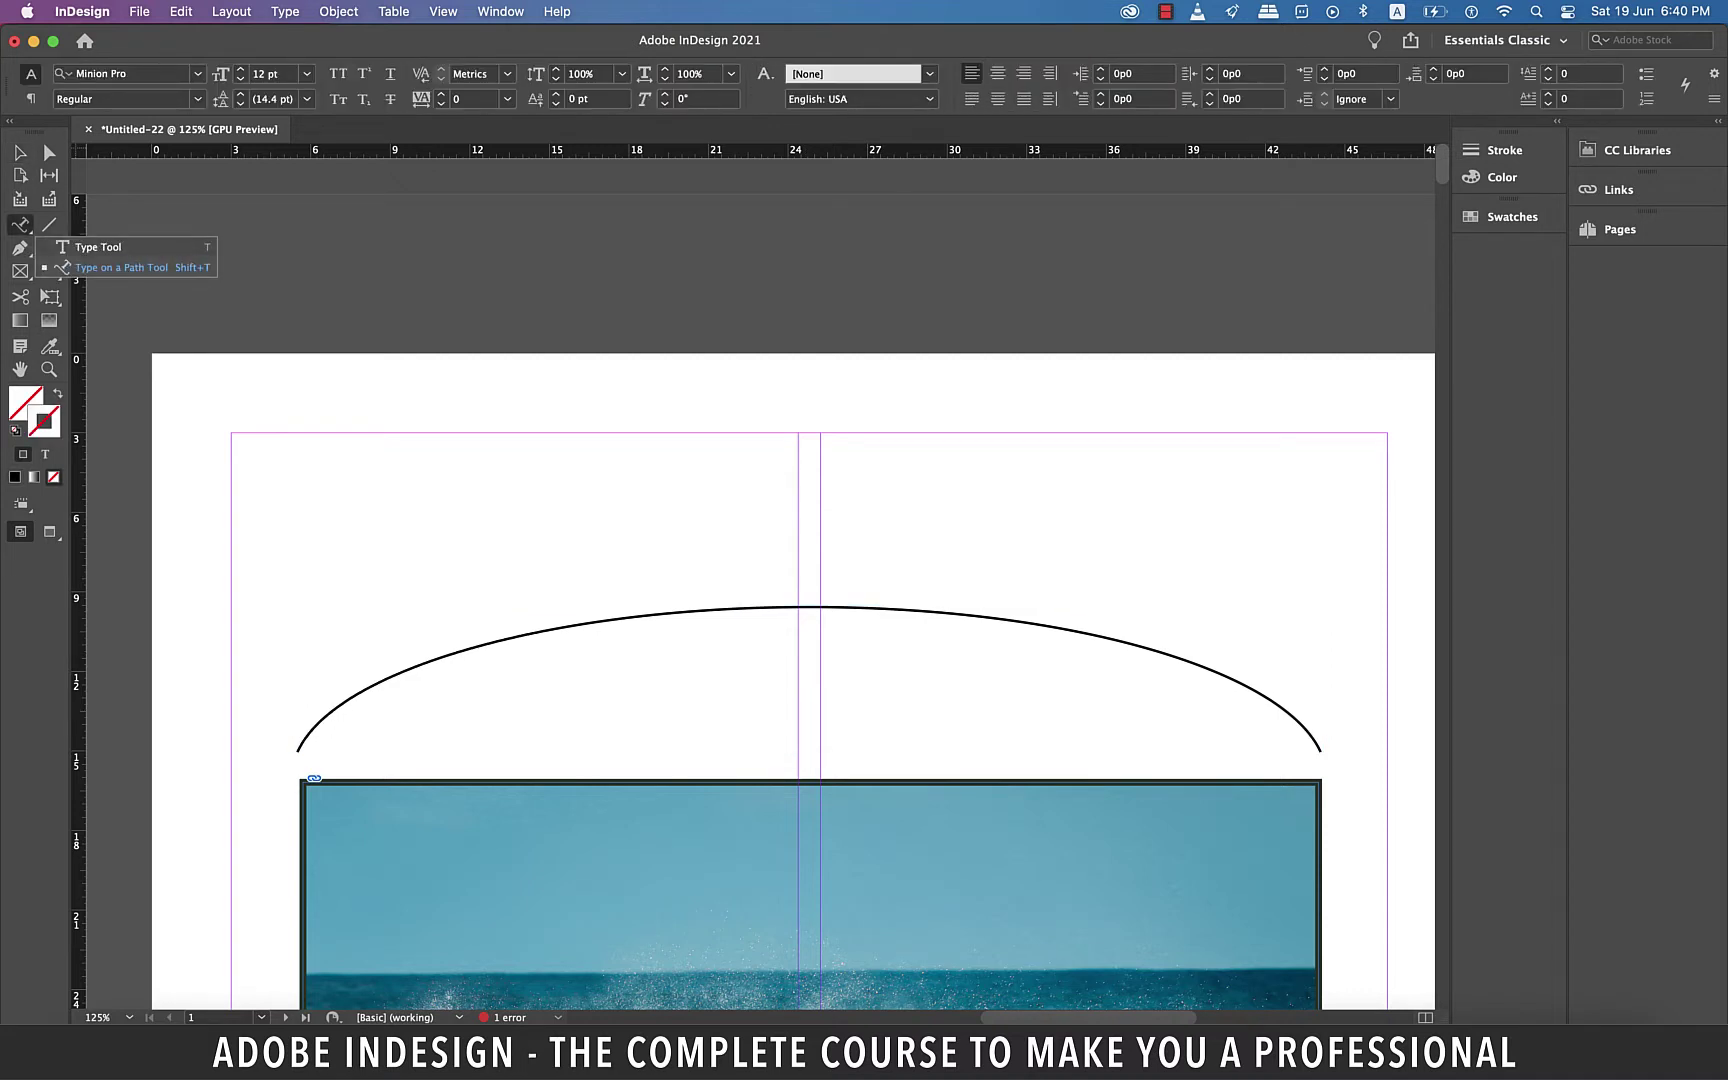
left_click(121, 268)
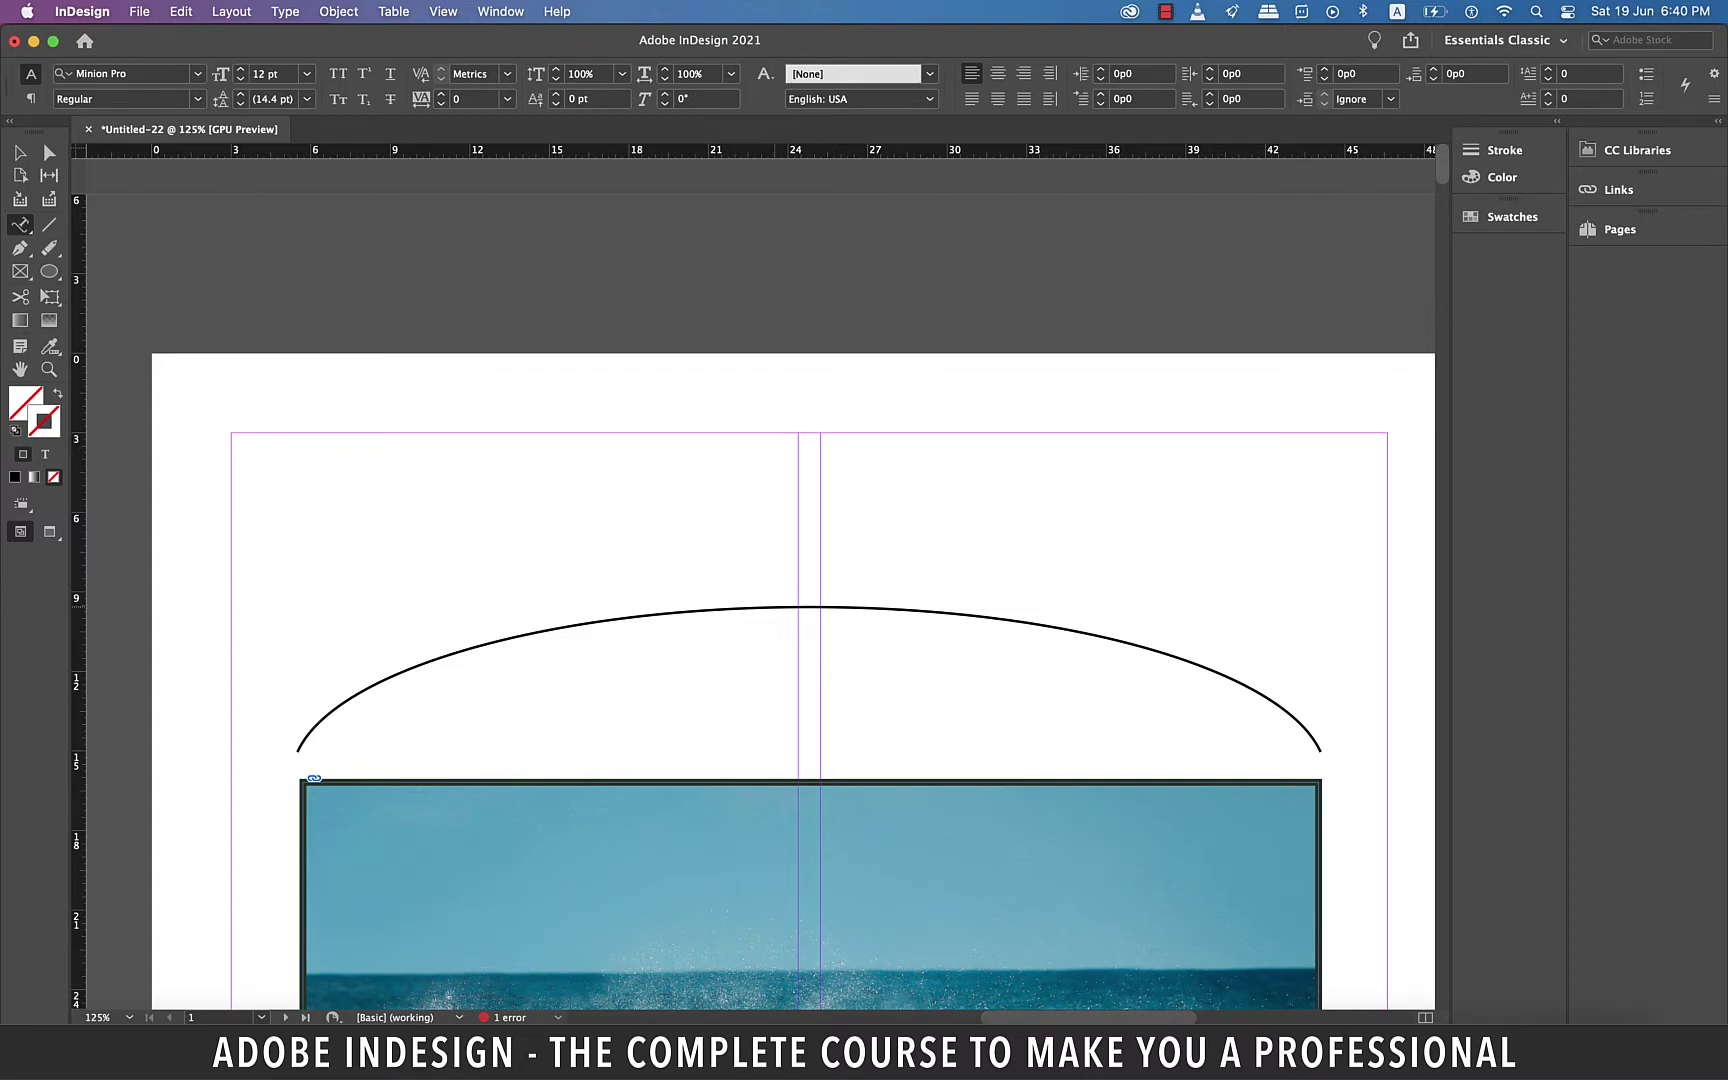
left_click(775, 607)
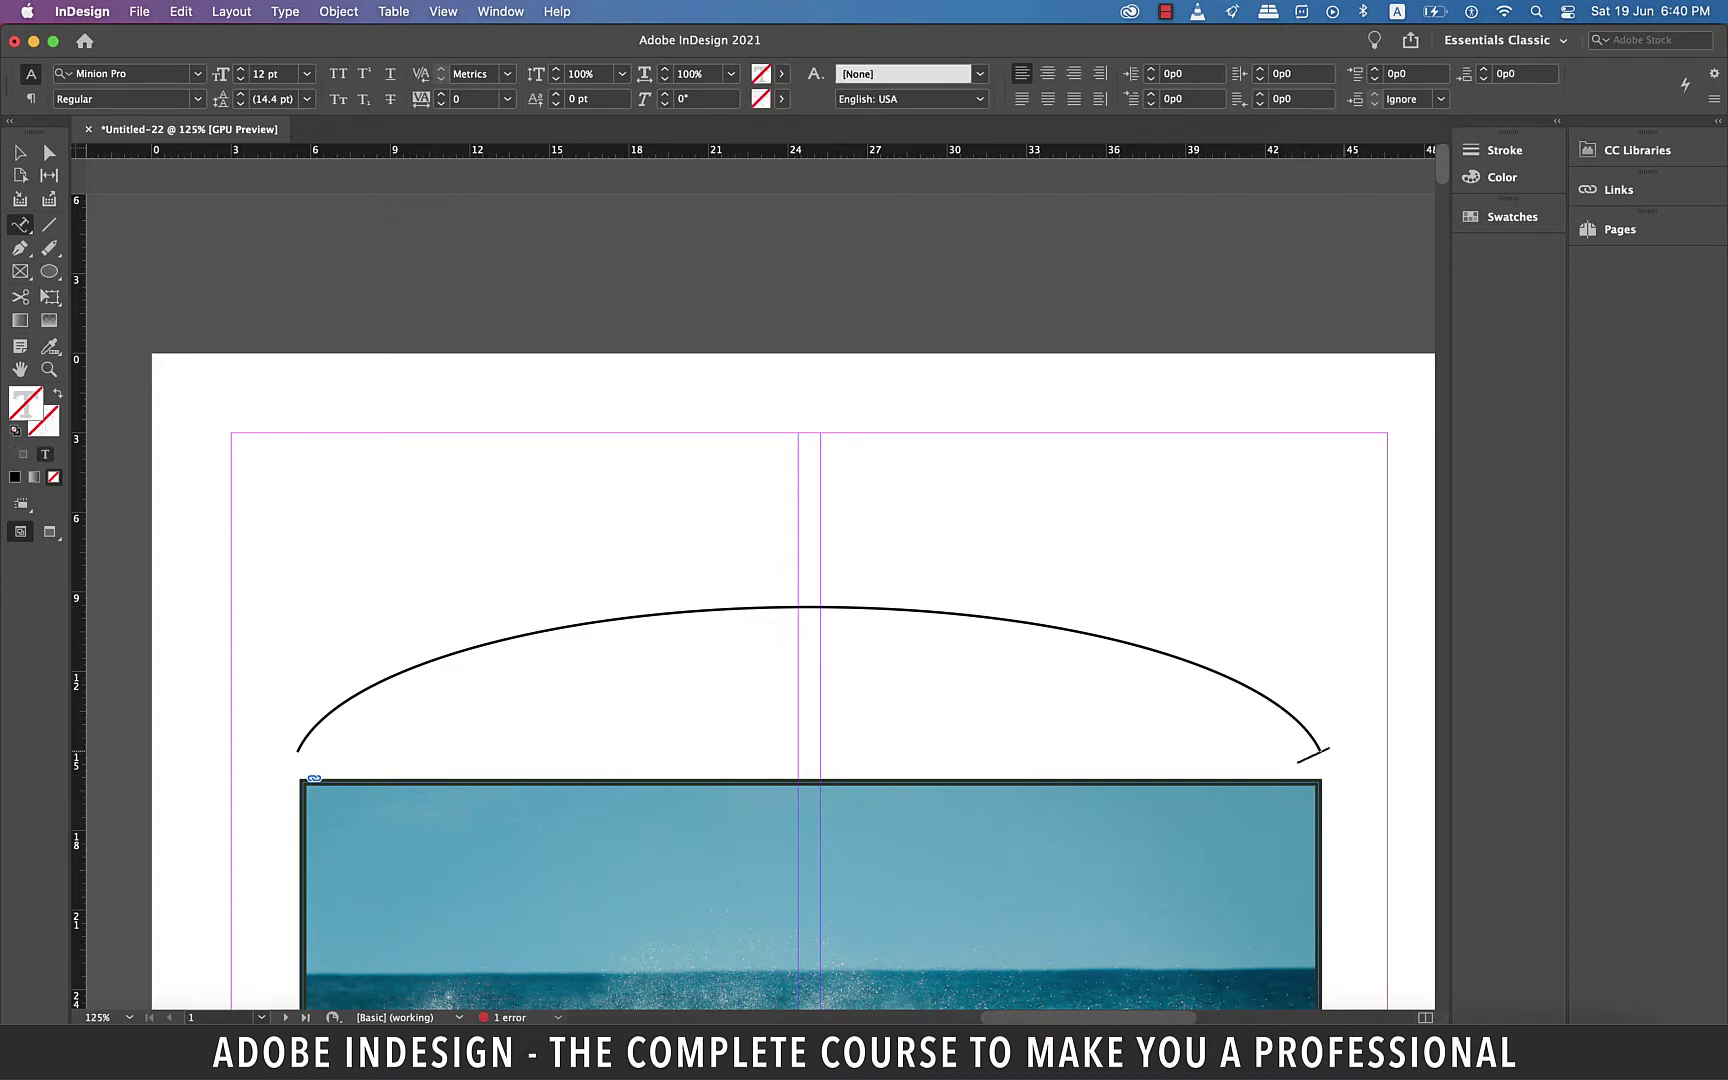
type("PO")
type("yssey")
type(" Water Sp")
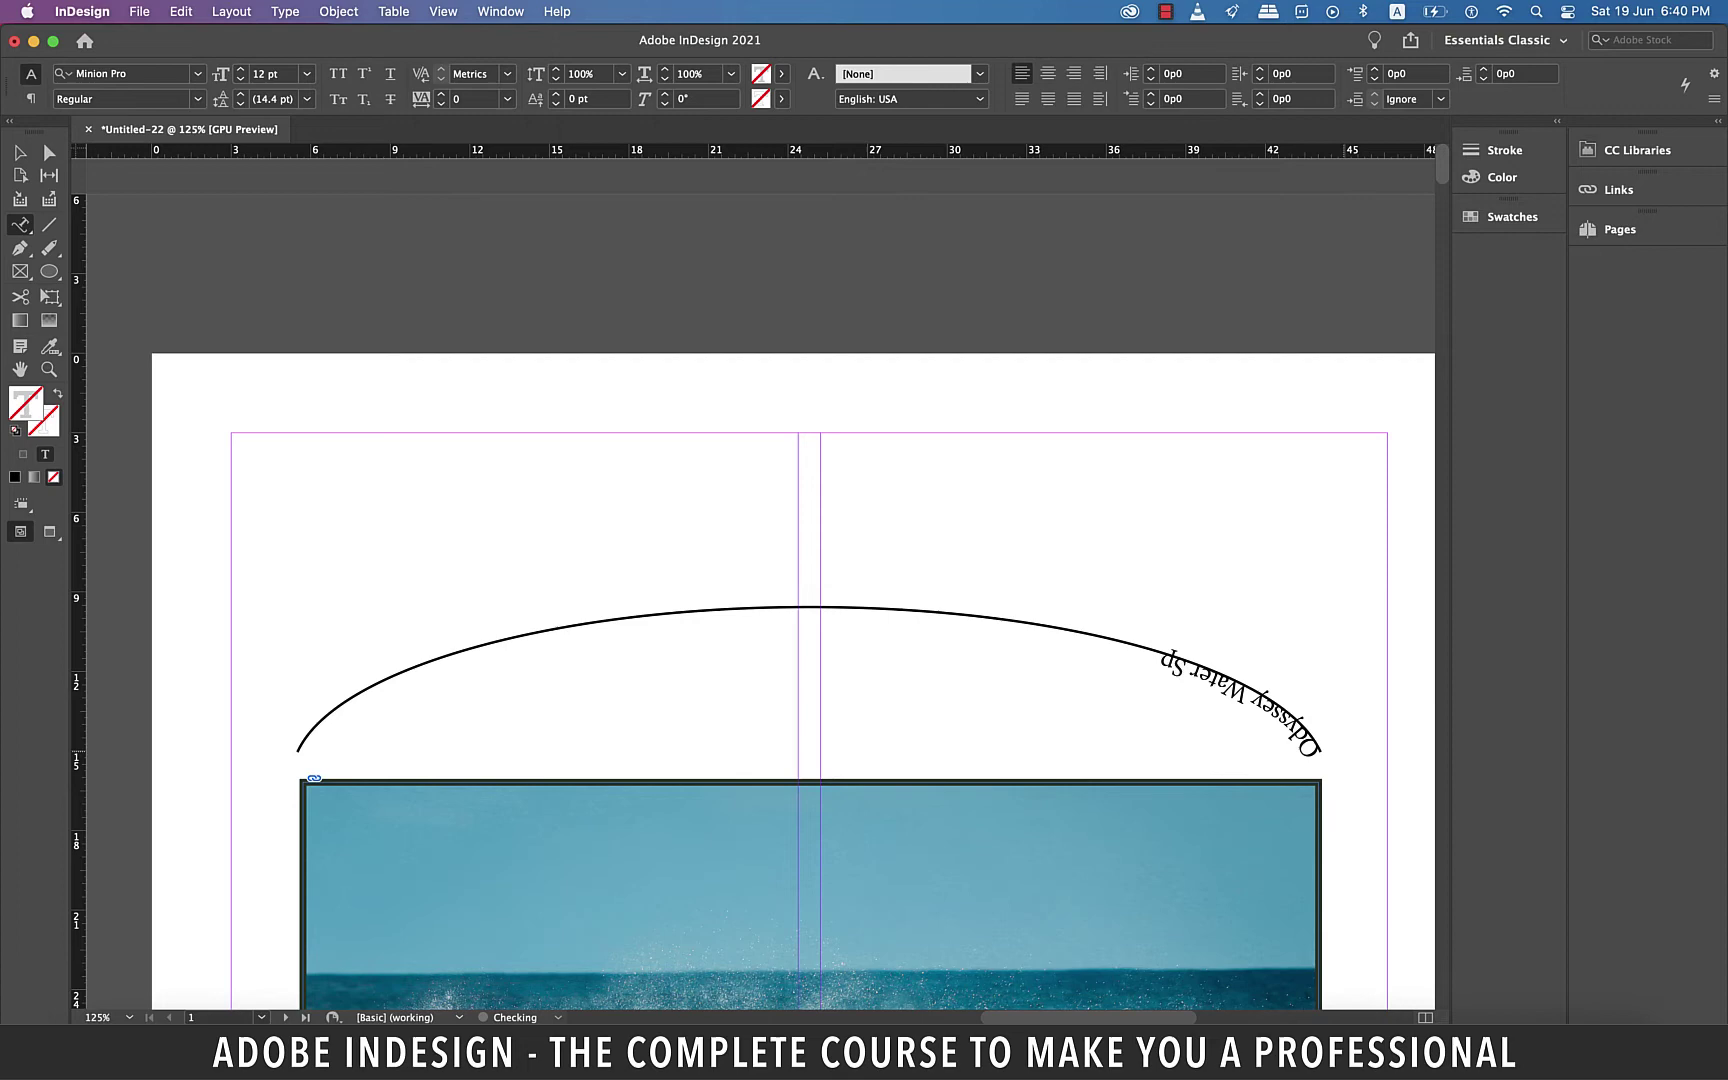
type("ort Association")
Center all of the path text along the arc and set its font to Marketing Script
key("super+a")
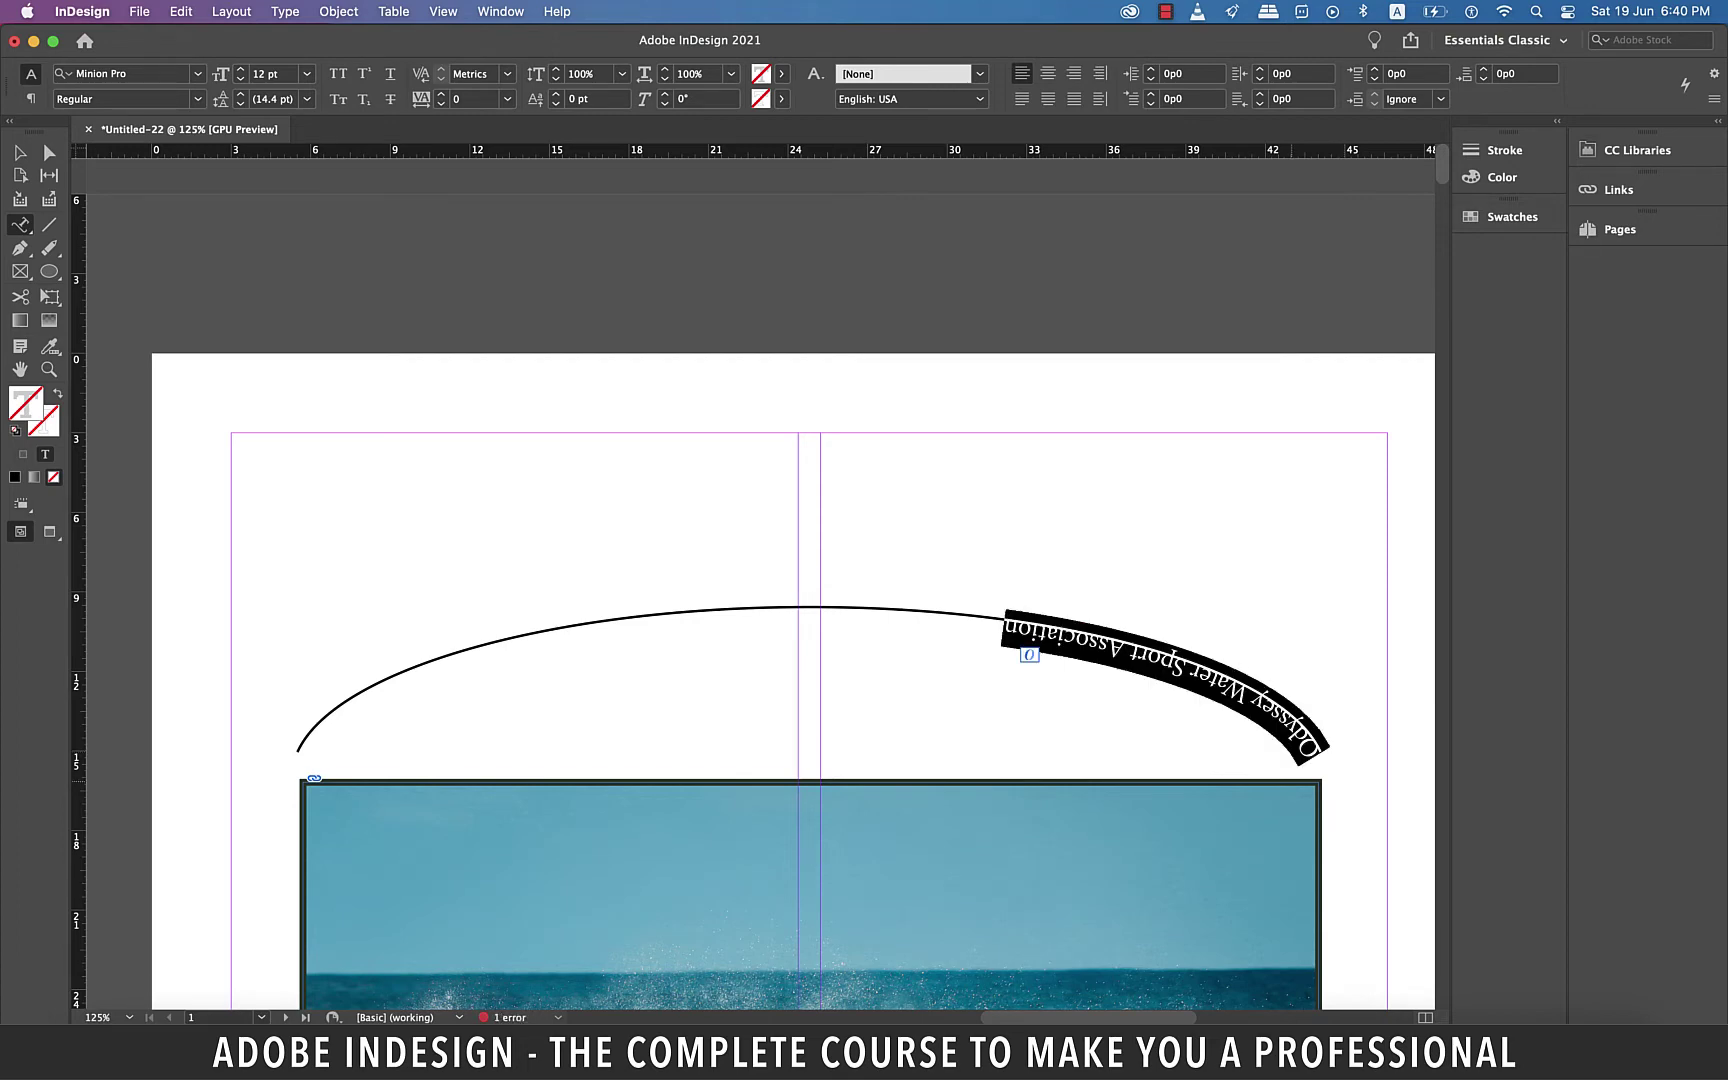
key("shift+super+c")
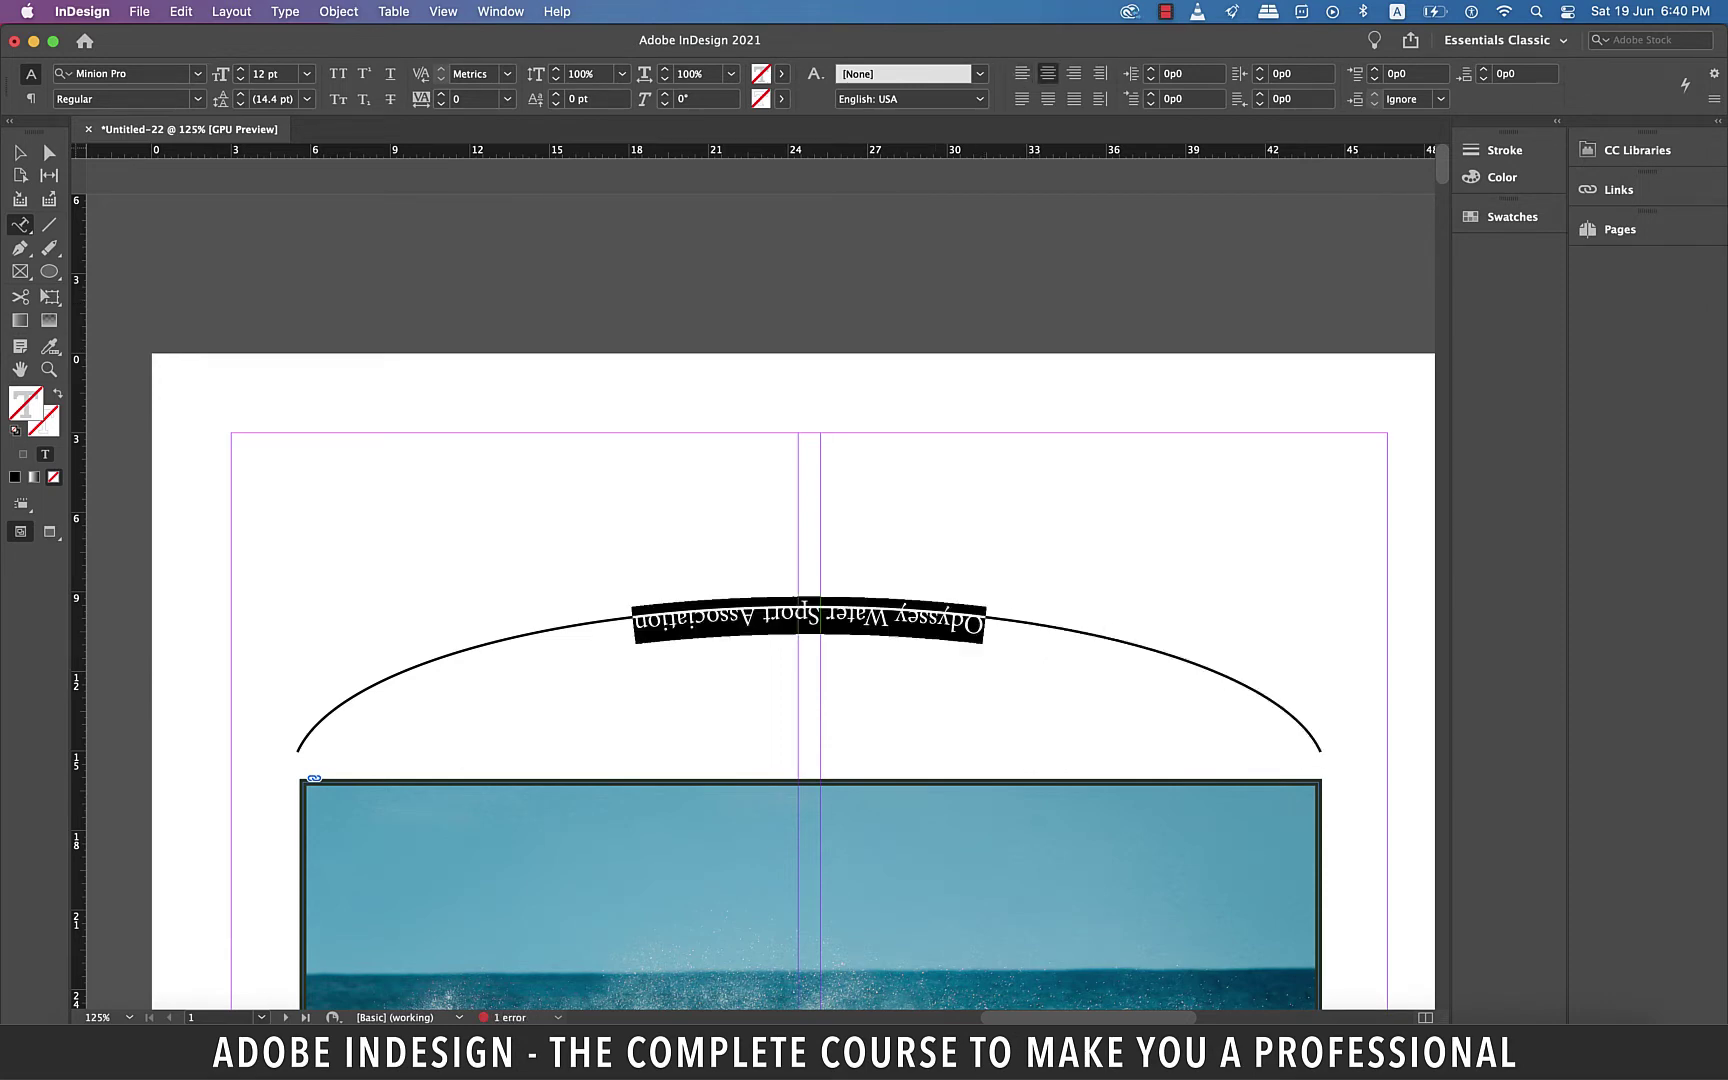
left_click(198, 74)
left_click(160, 505)
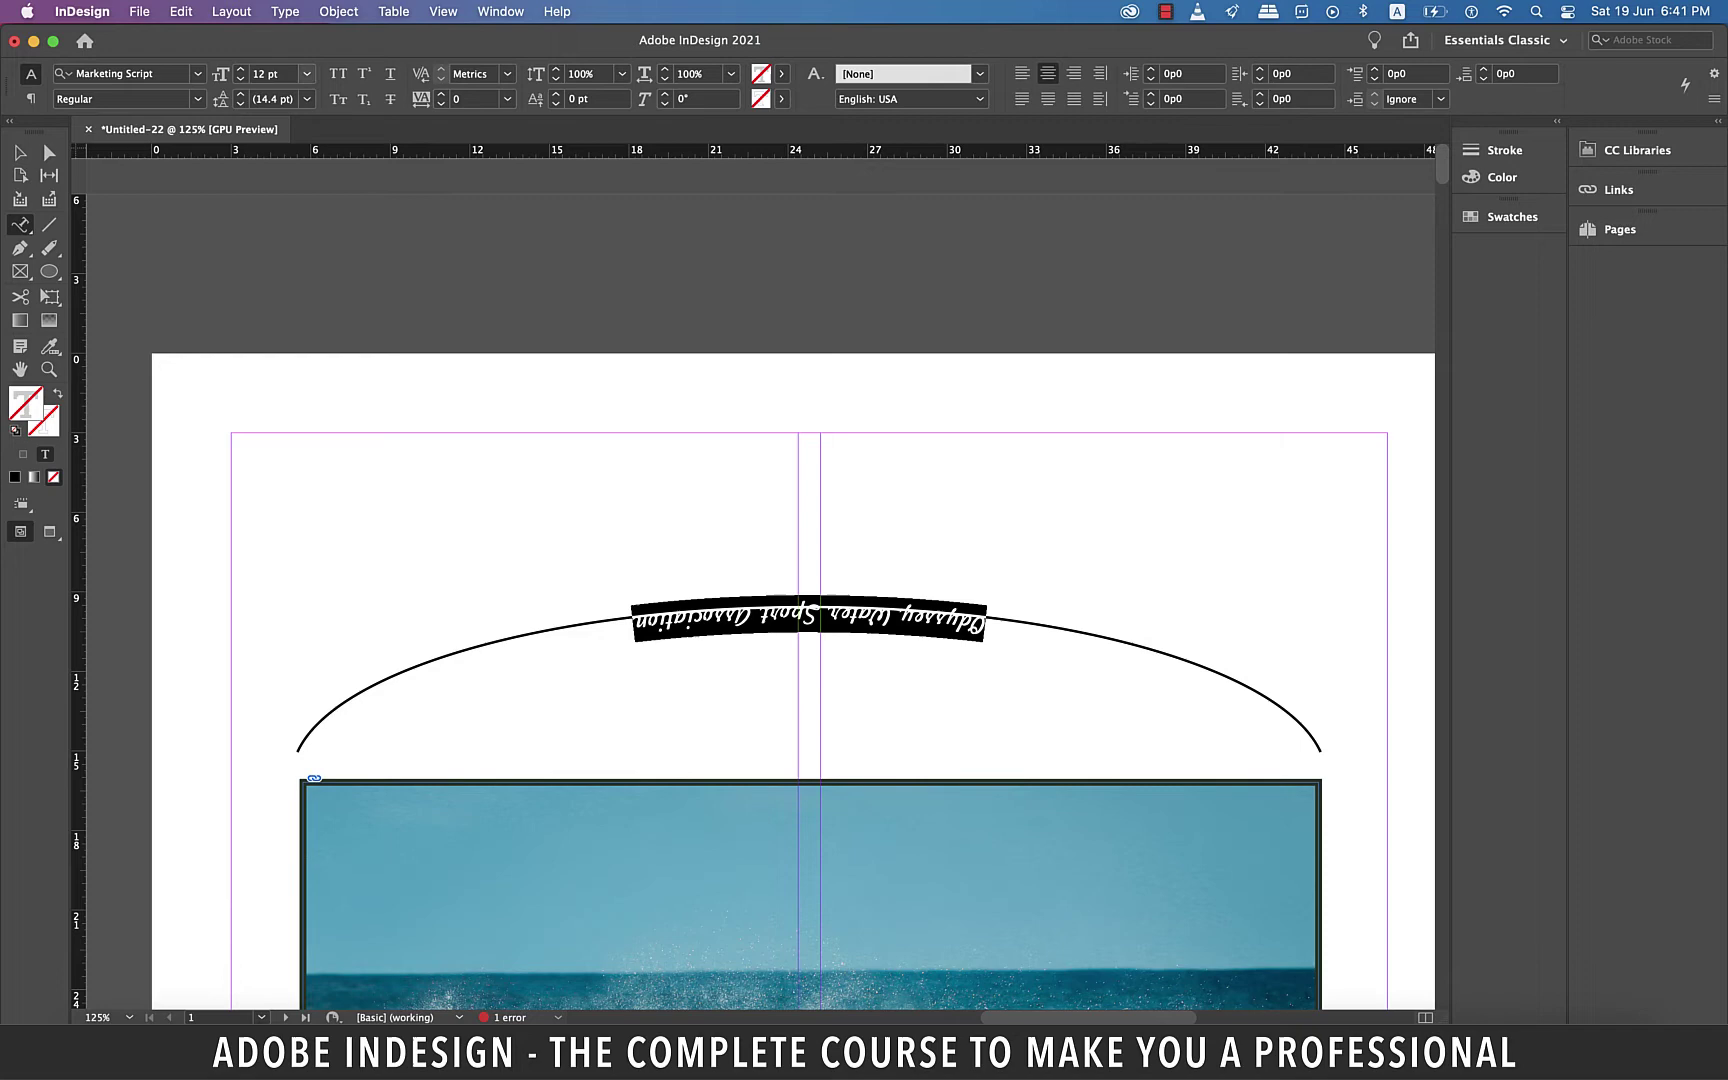
Set the path text's font size to 30 pt
left_click(304, 138)
double_click(268, 74)
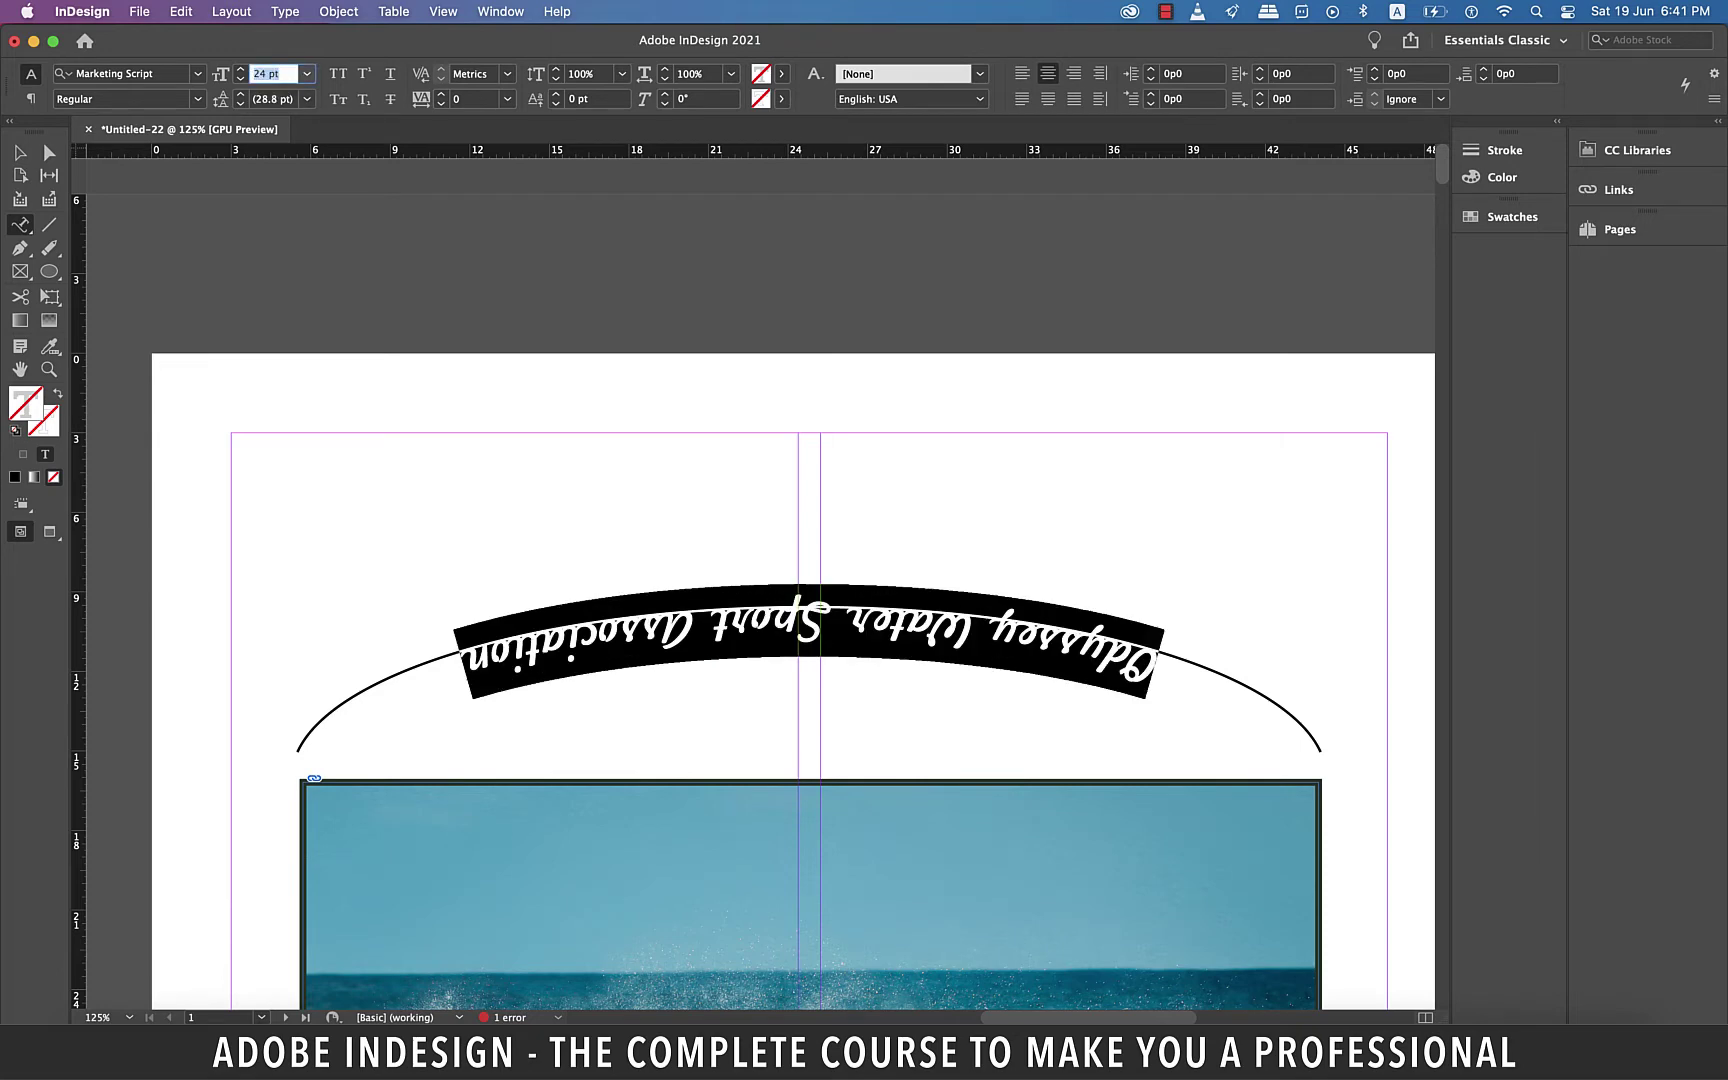
type("30")
key("Return")
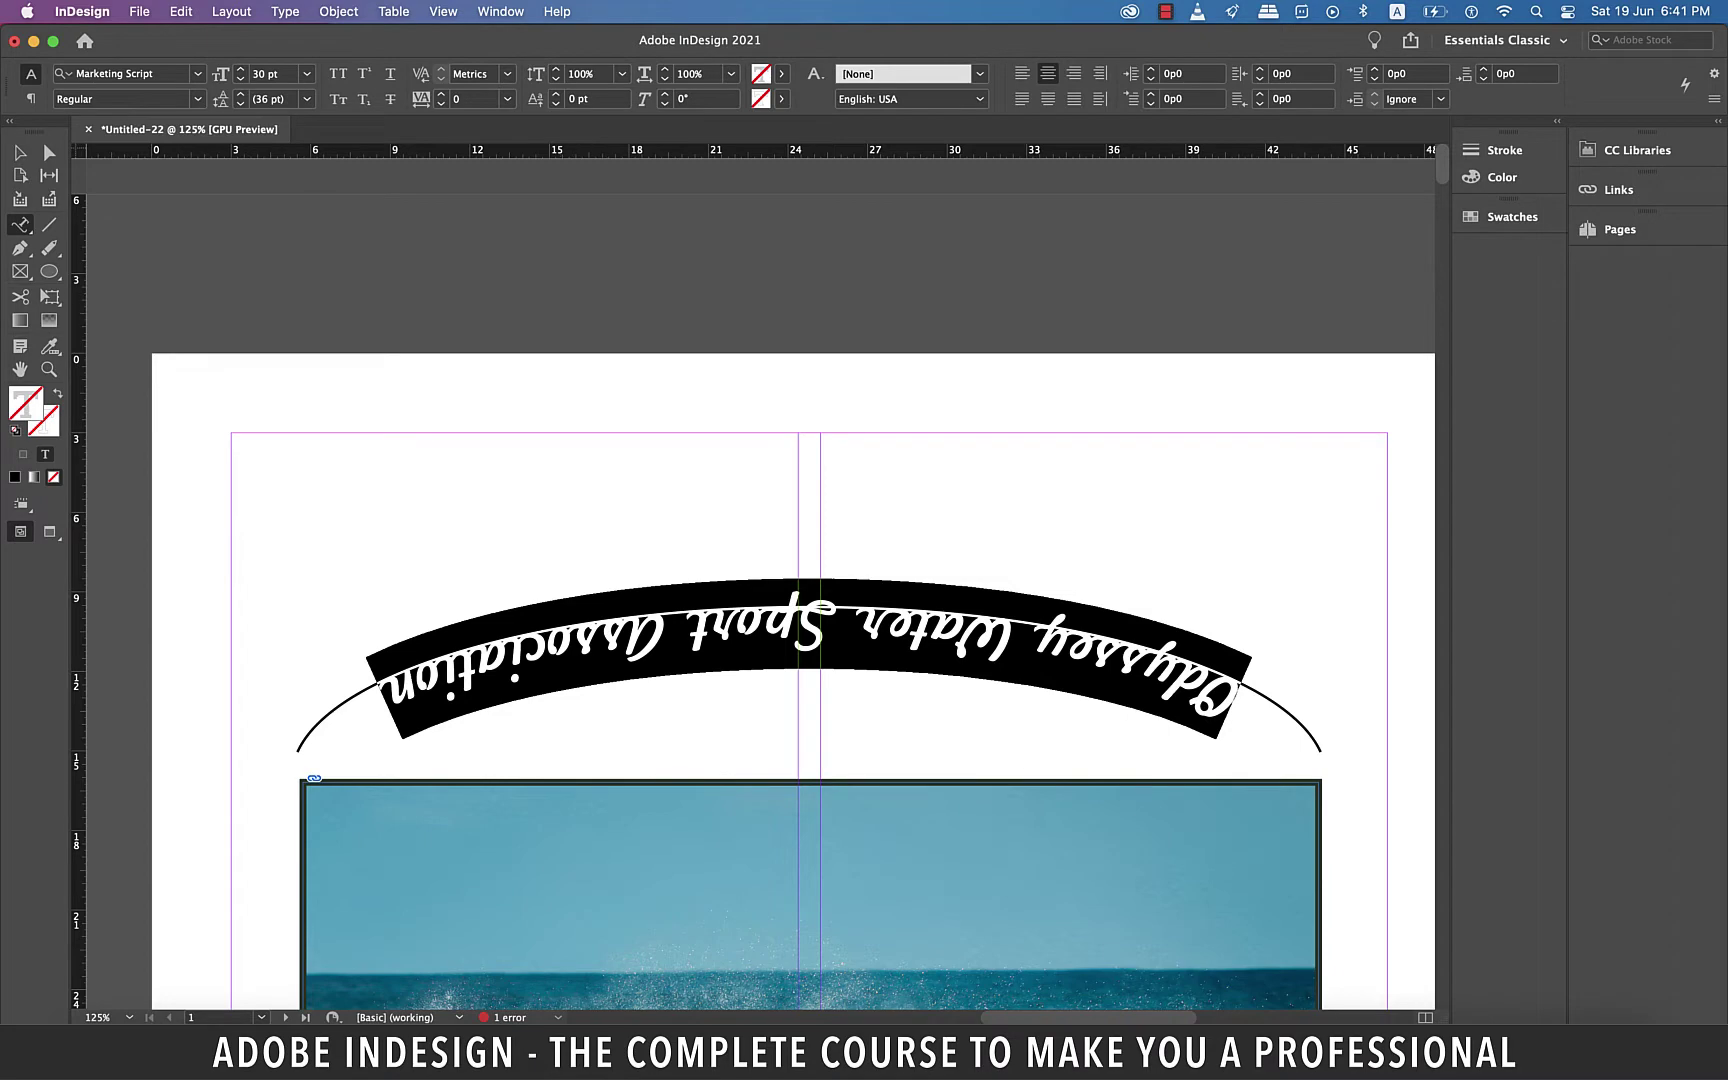
Flip the text to the outer side of the arc in the Type on a Path Options
left_click(285, 11)
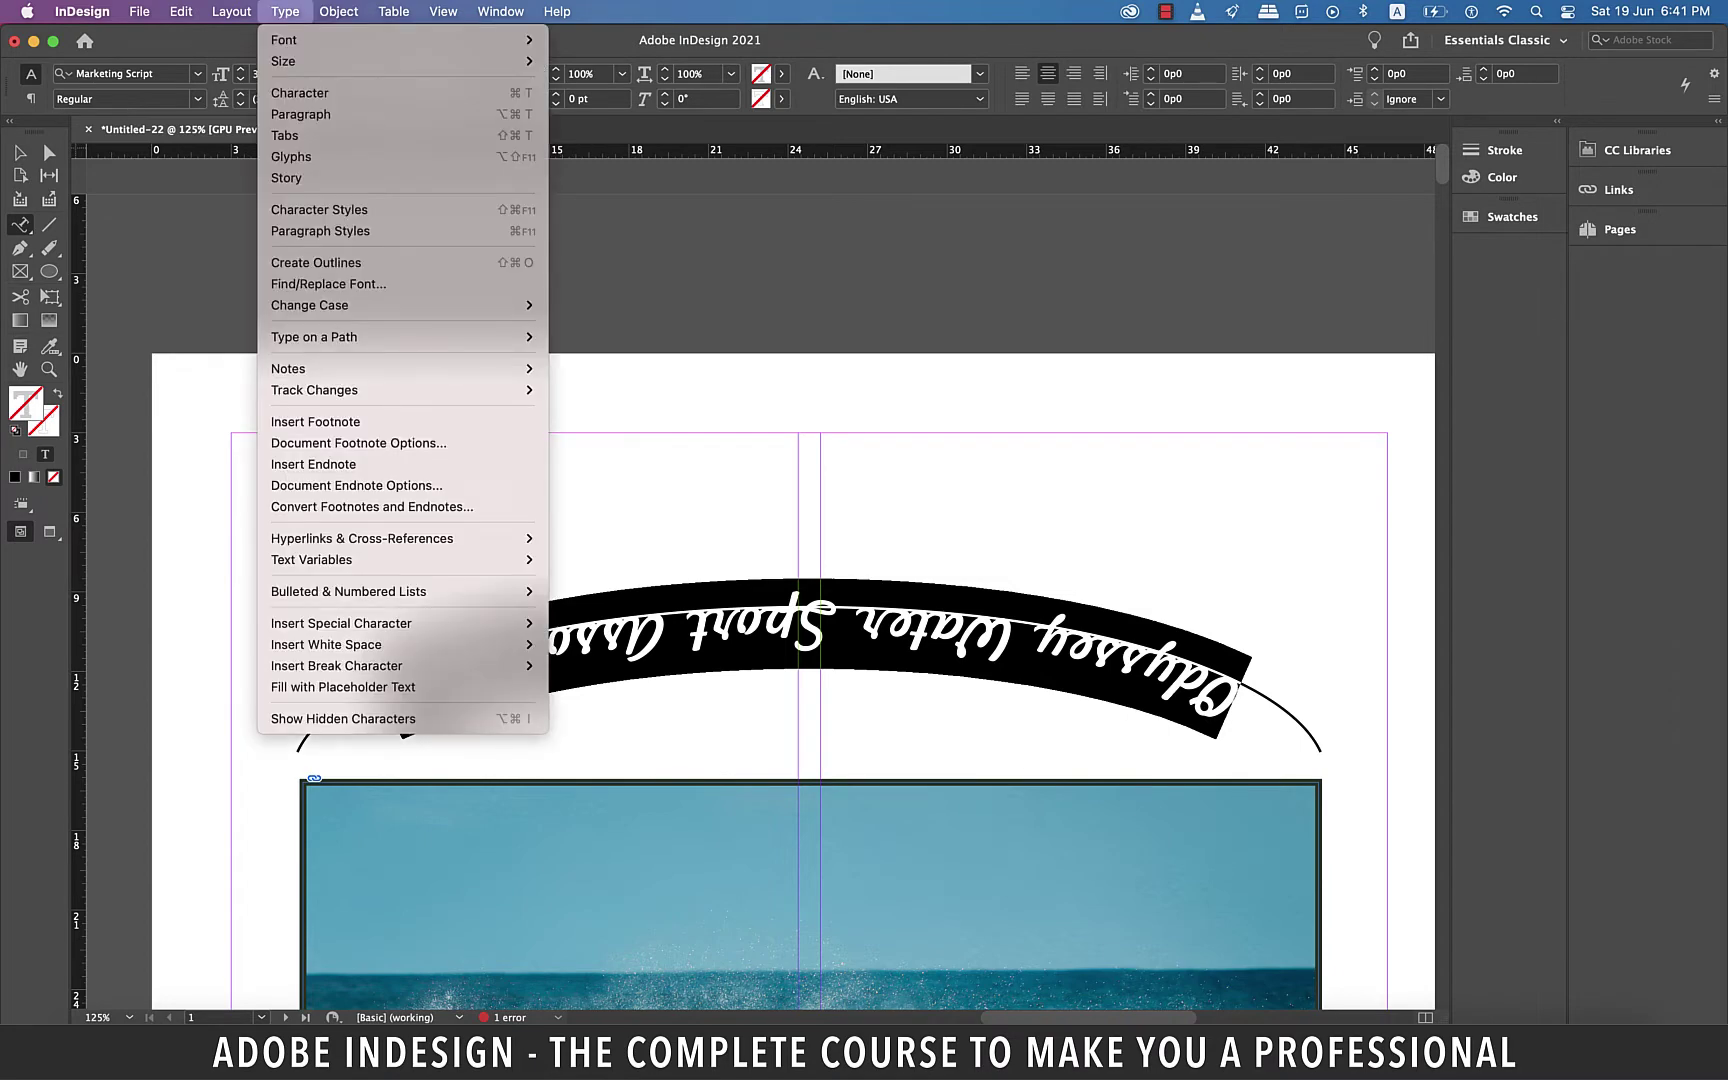
mouse_move(480, 337)
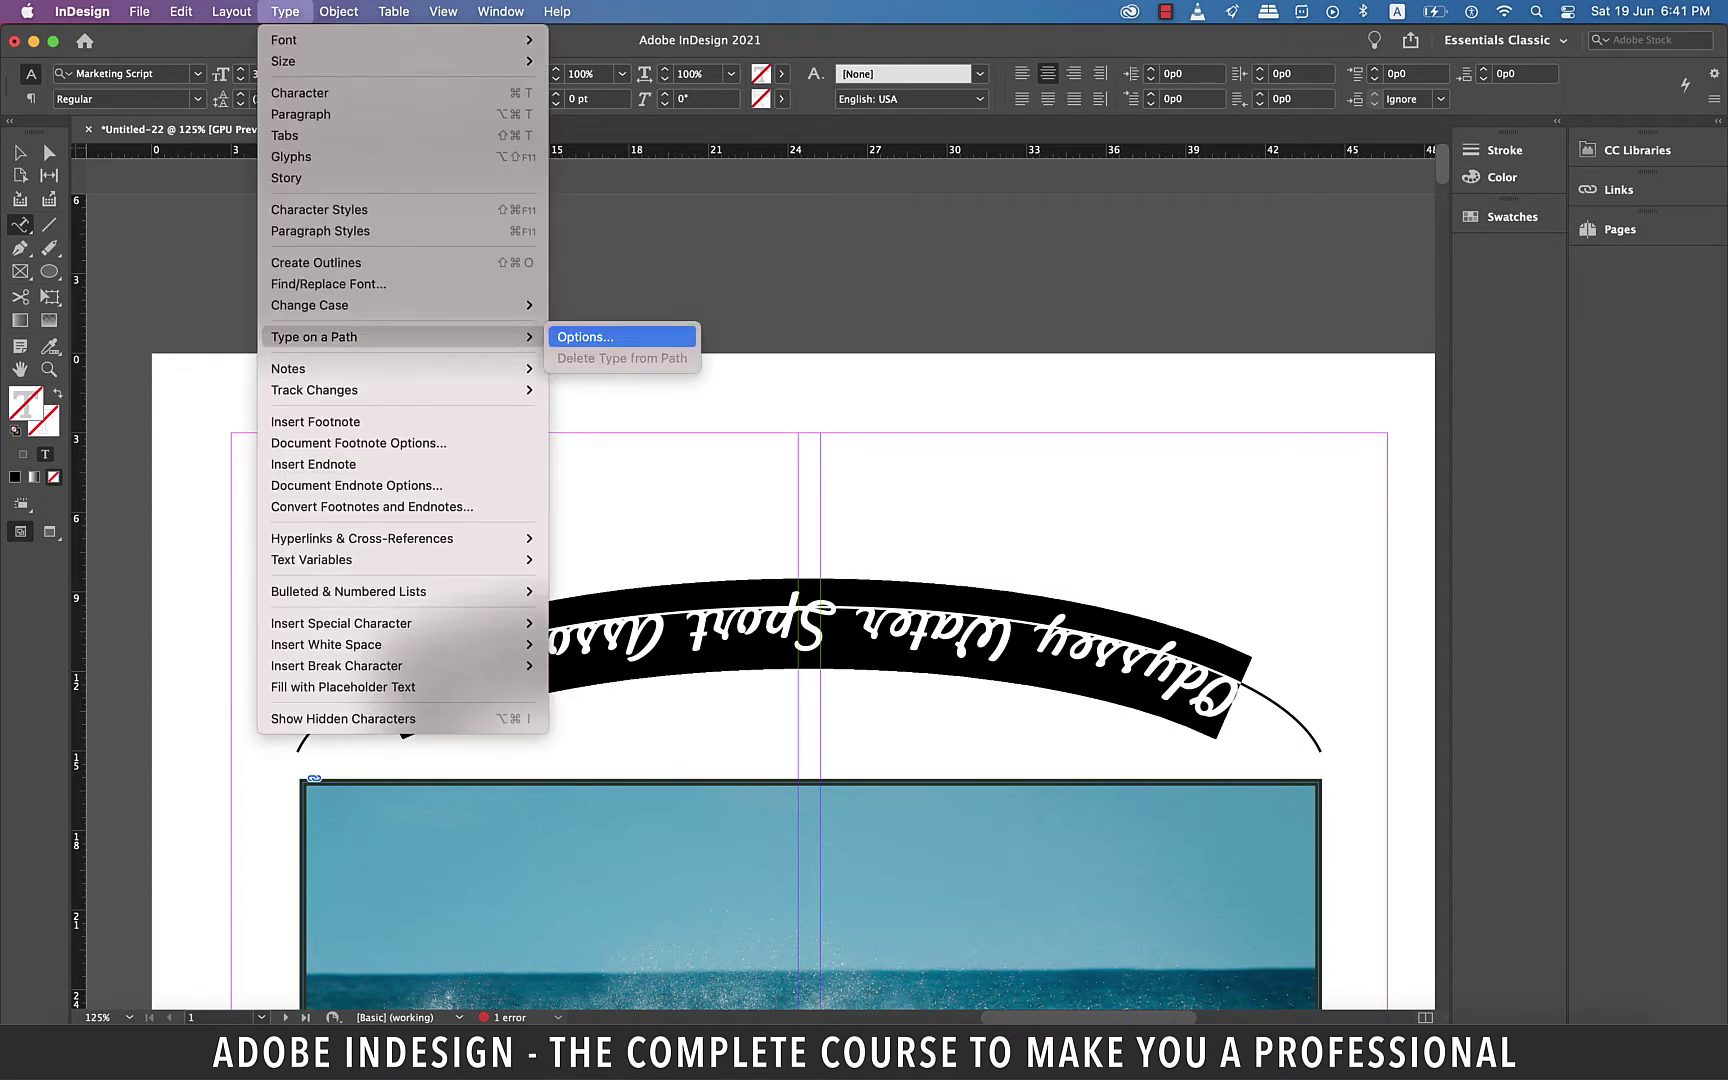
left_click(585, 337)
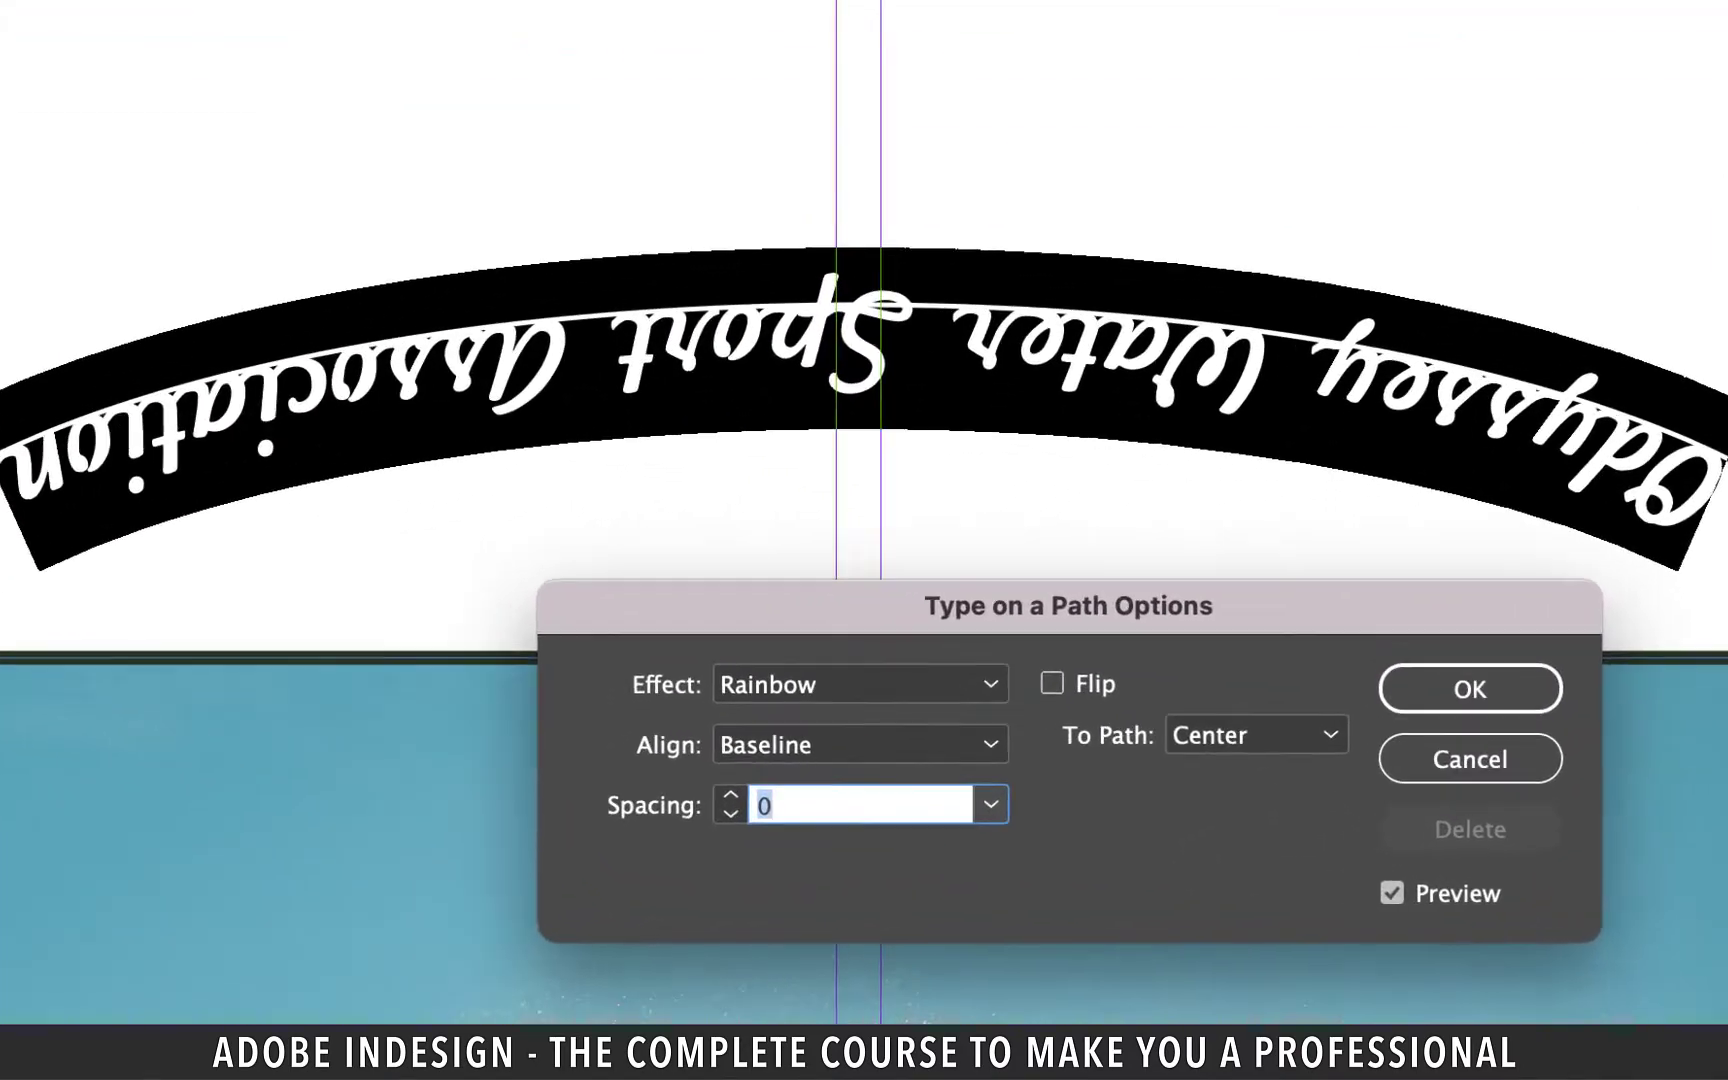
left_click(1061, 677)
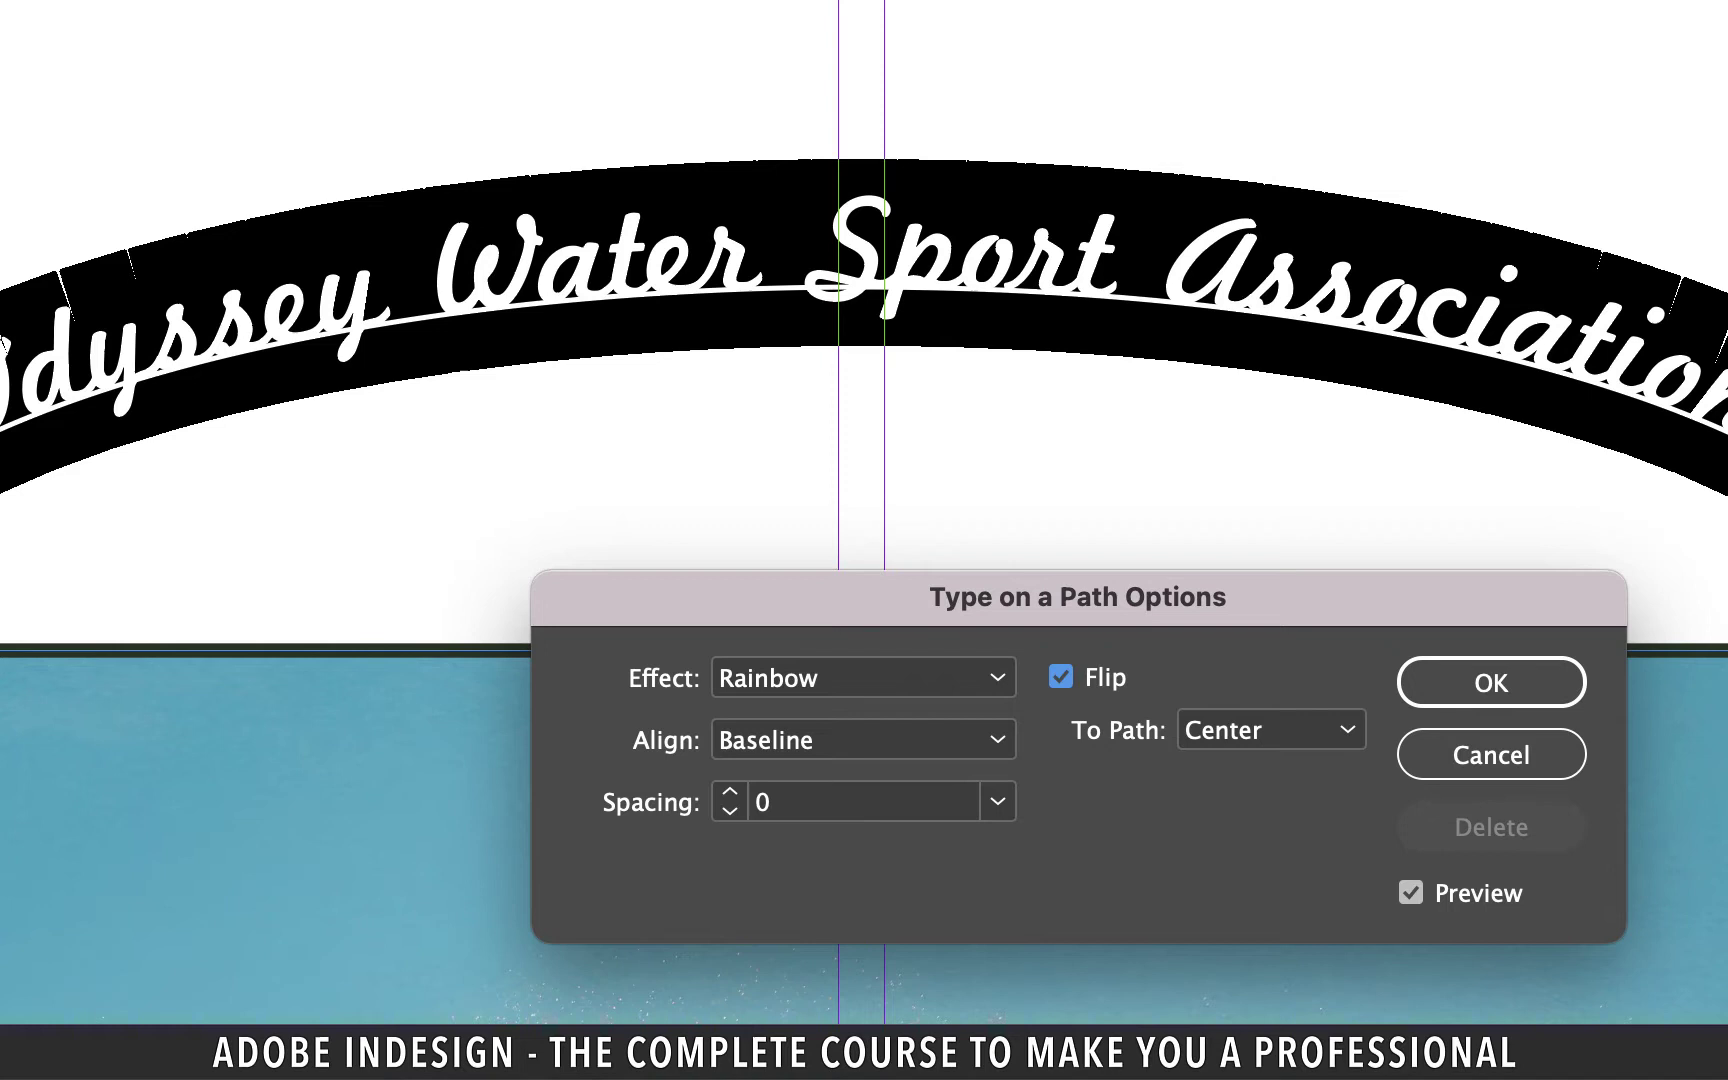
Preview the path text with Descender and Ascender alignment, and set its alignment to Center
left_click(863, 740)
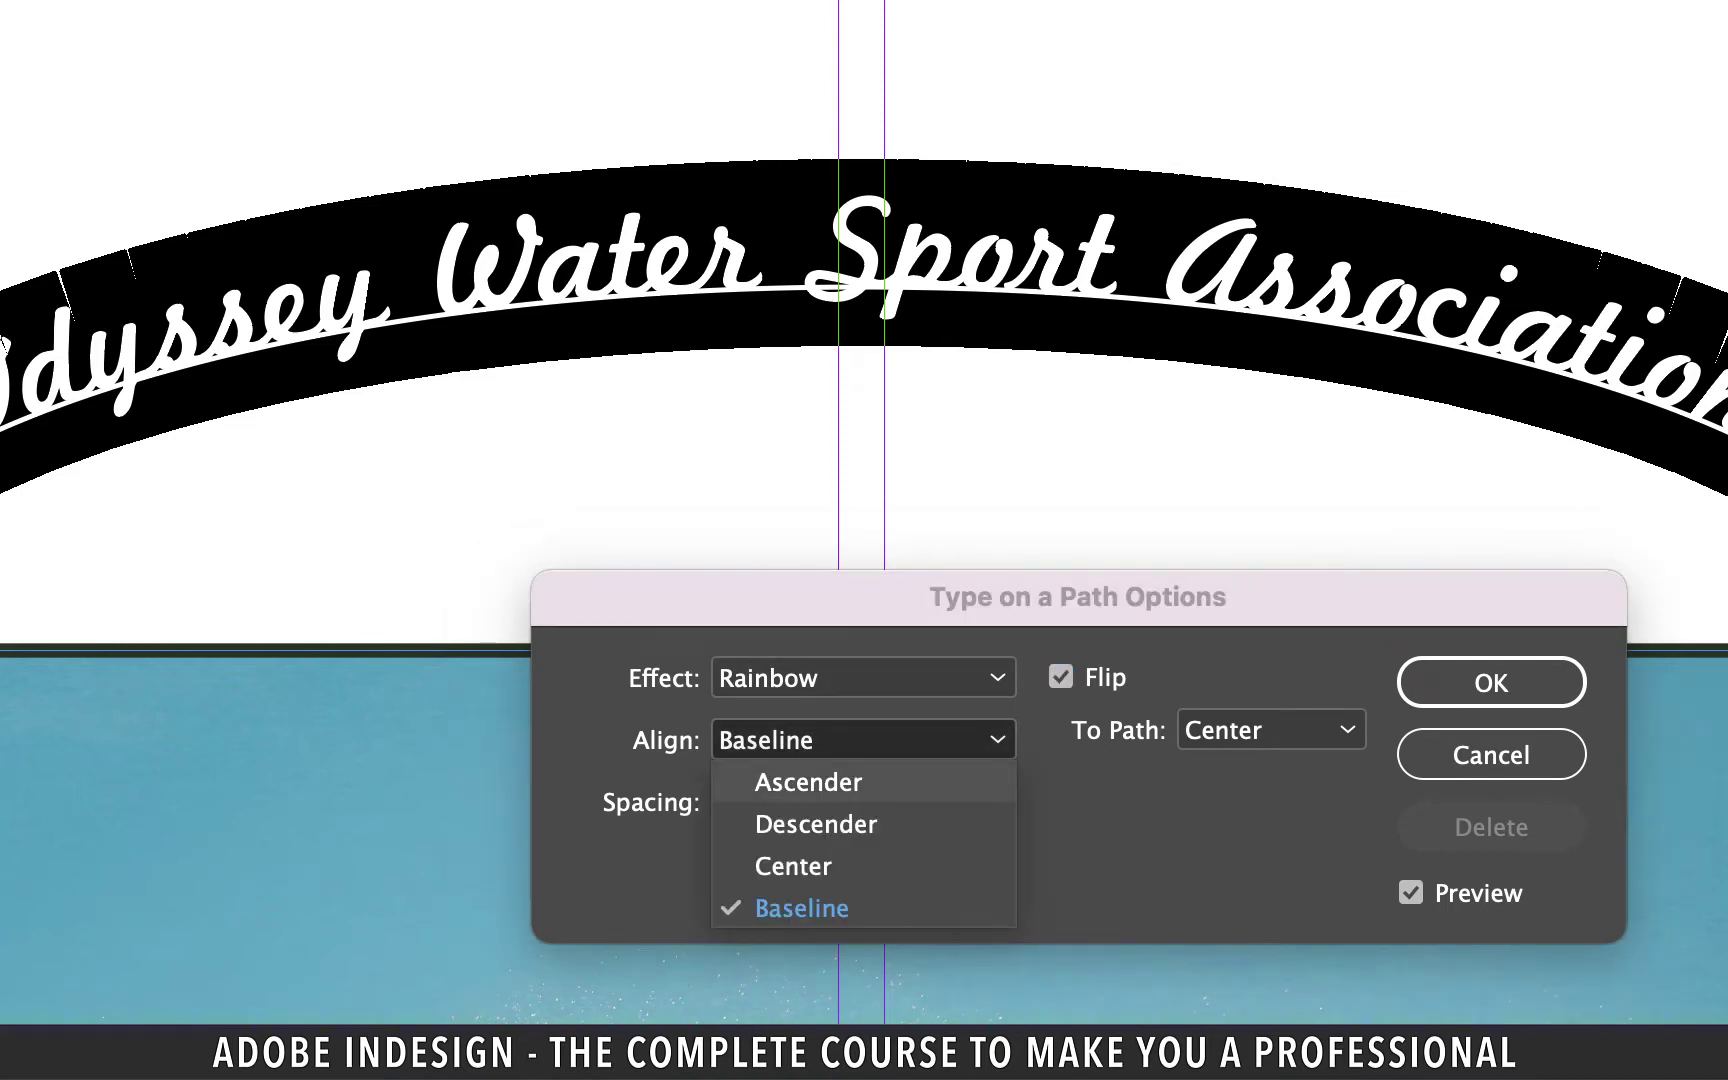
left_click(816, 824)
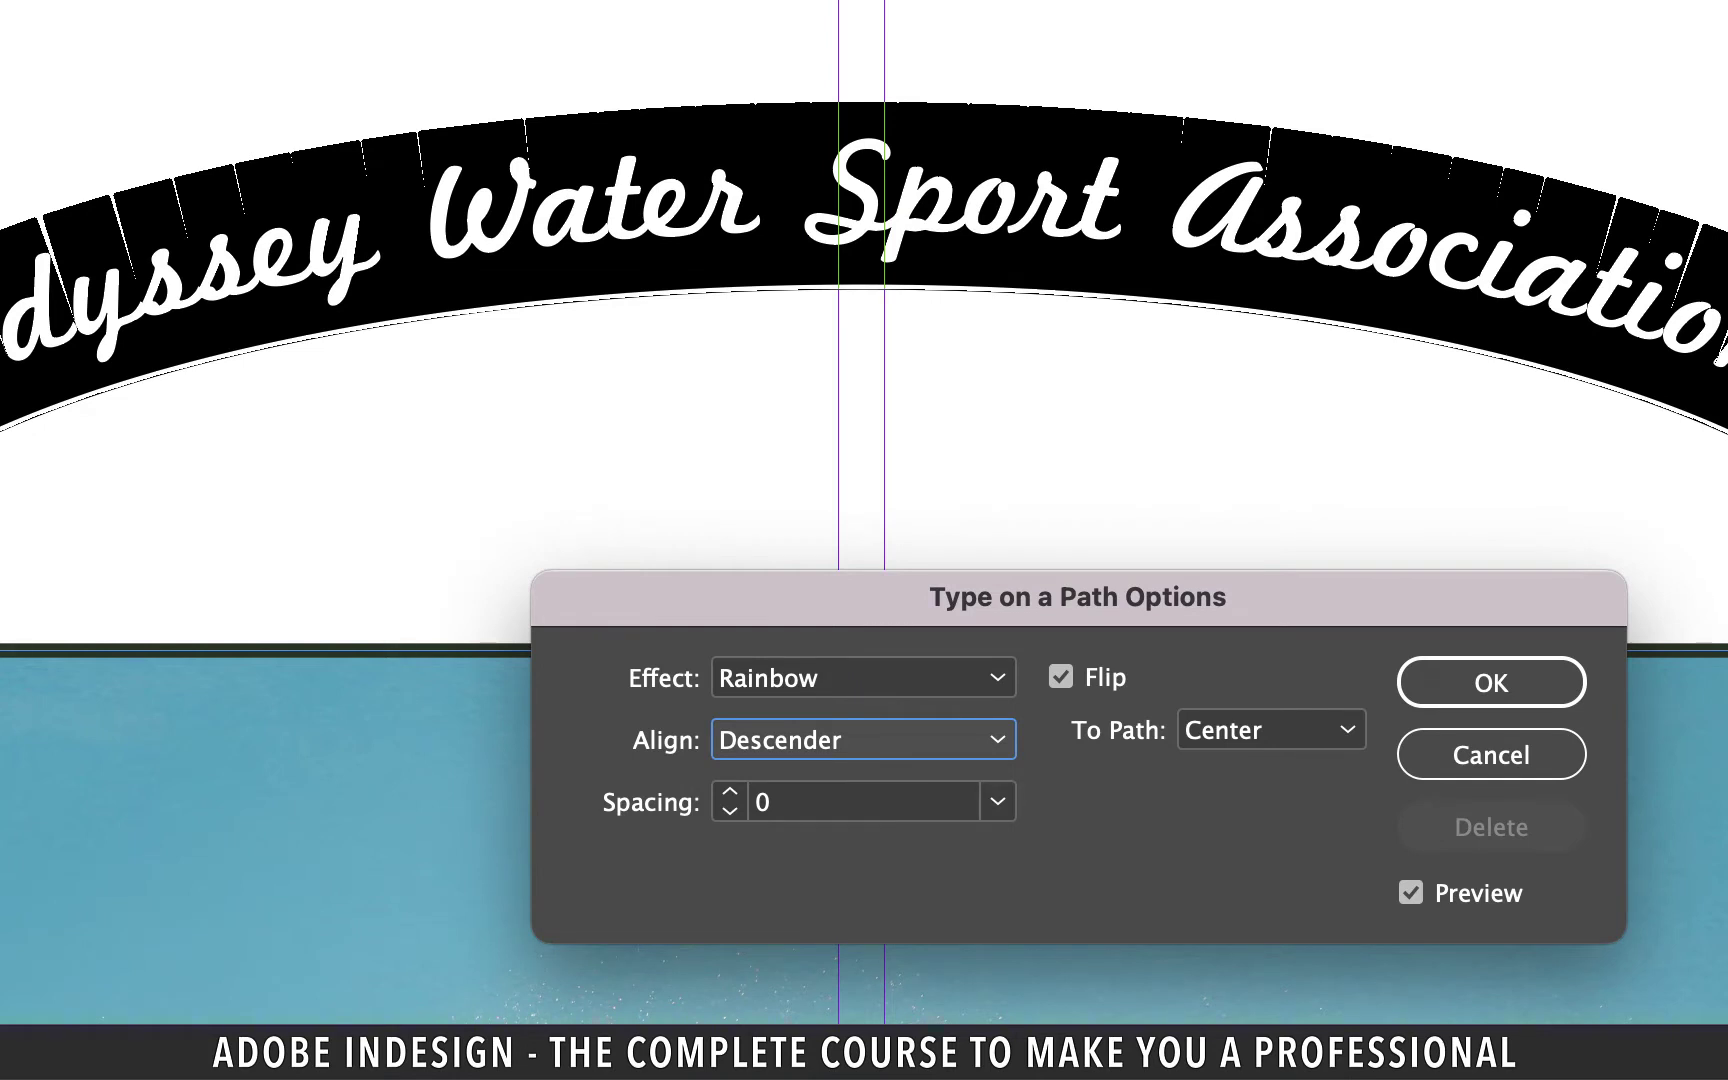
left_click(863, 740)
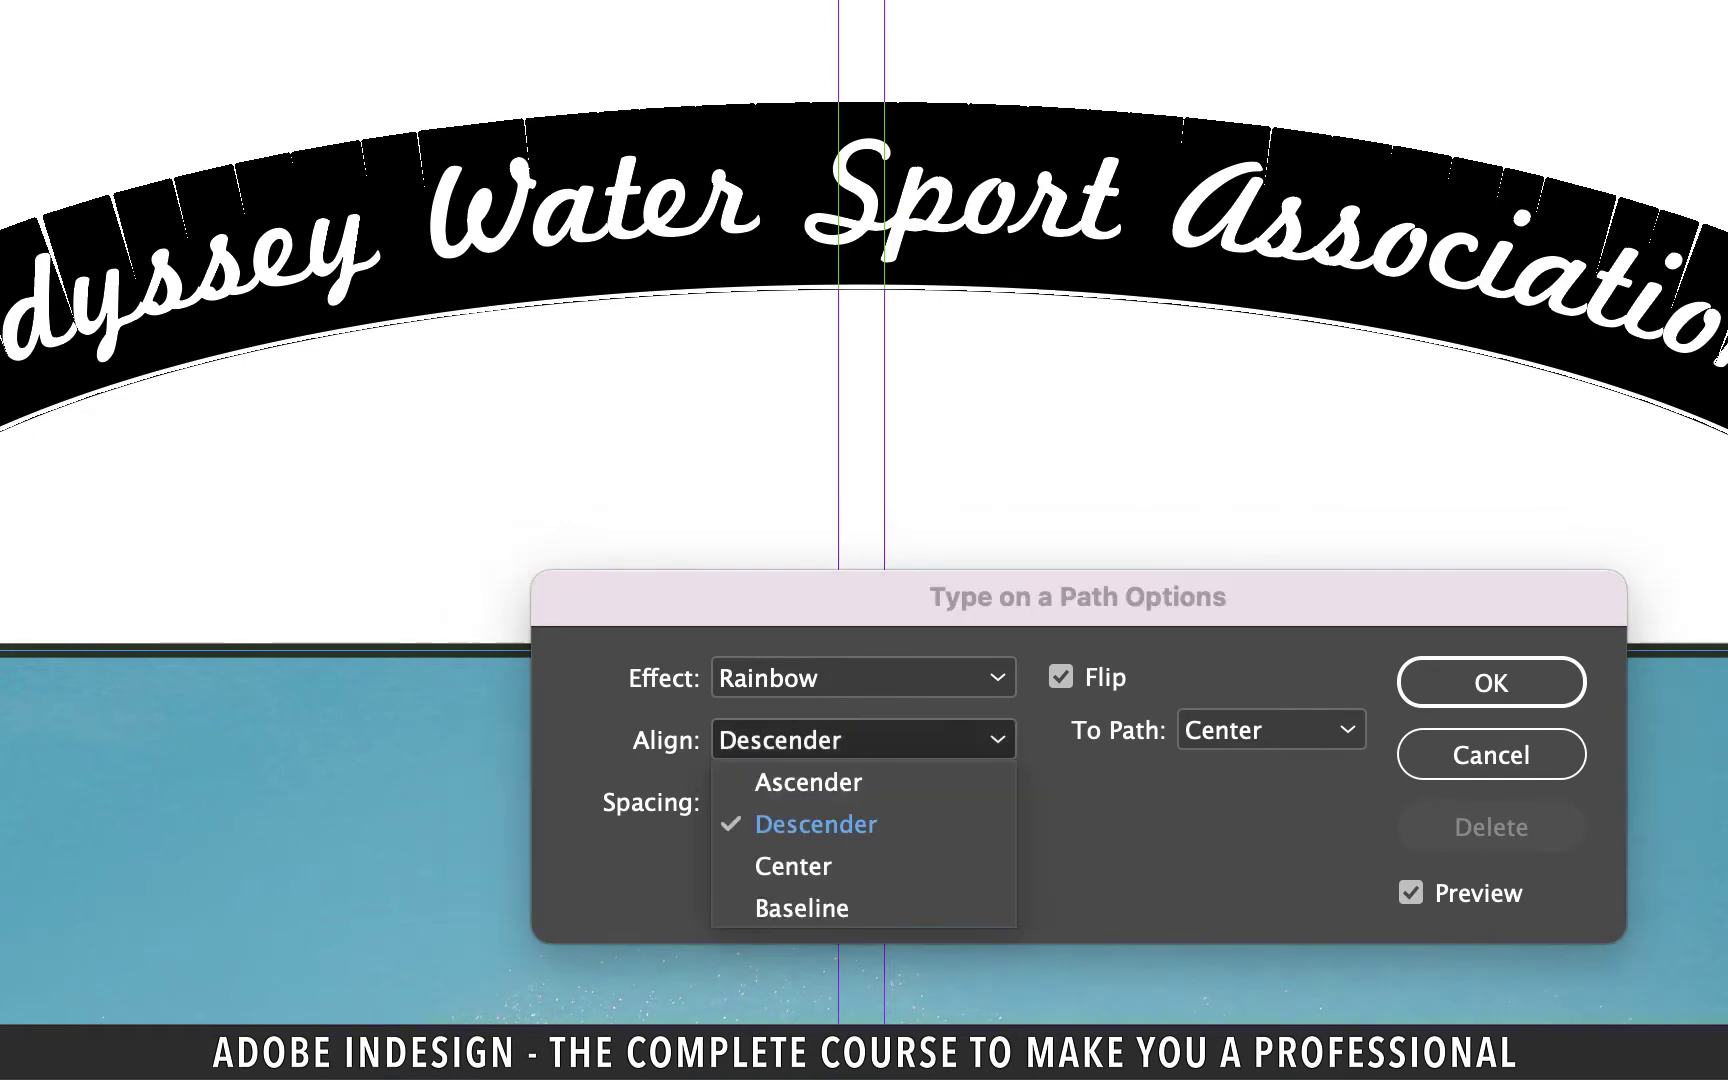
left_click(806, 779)
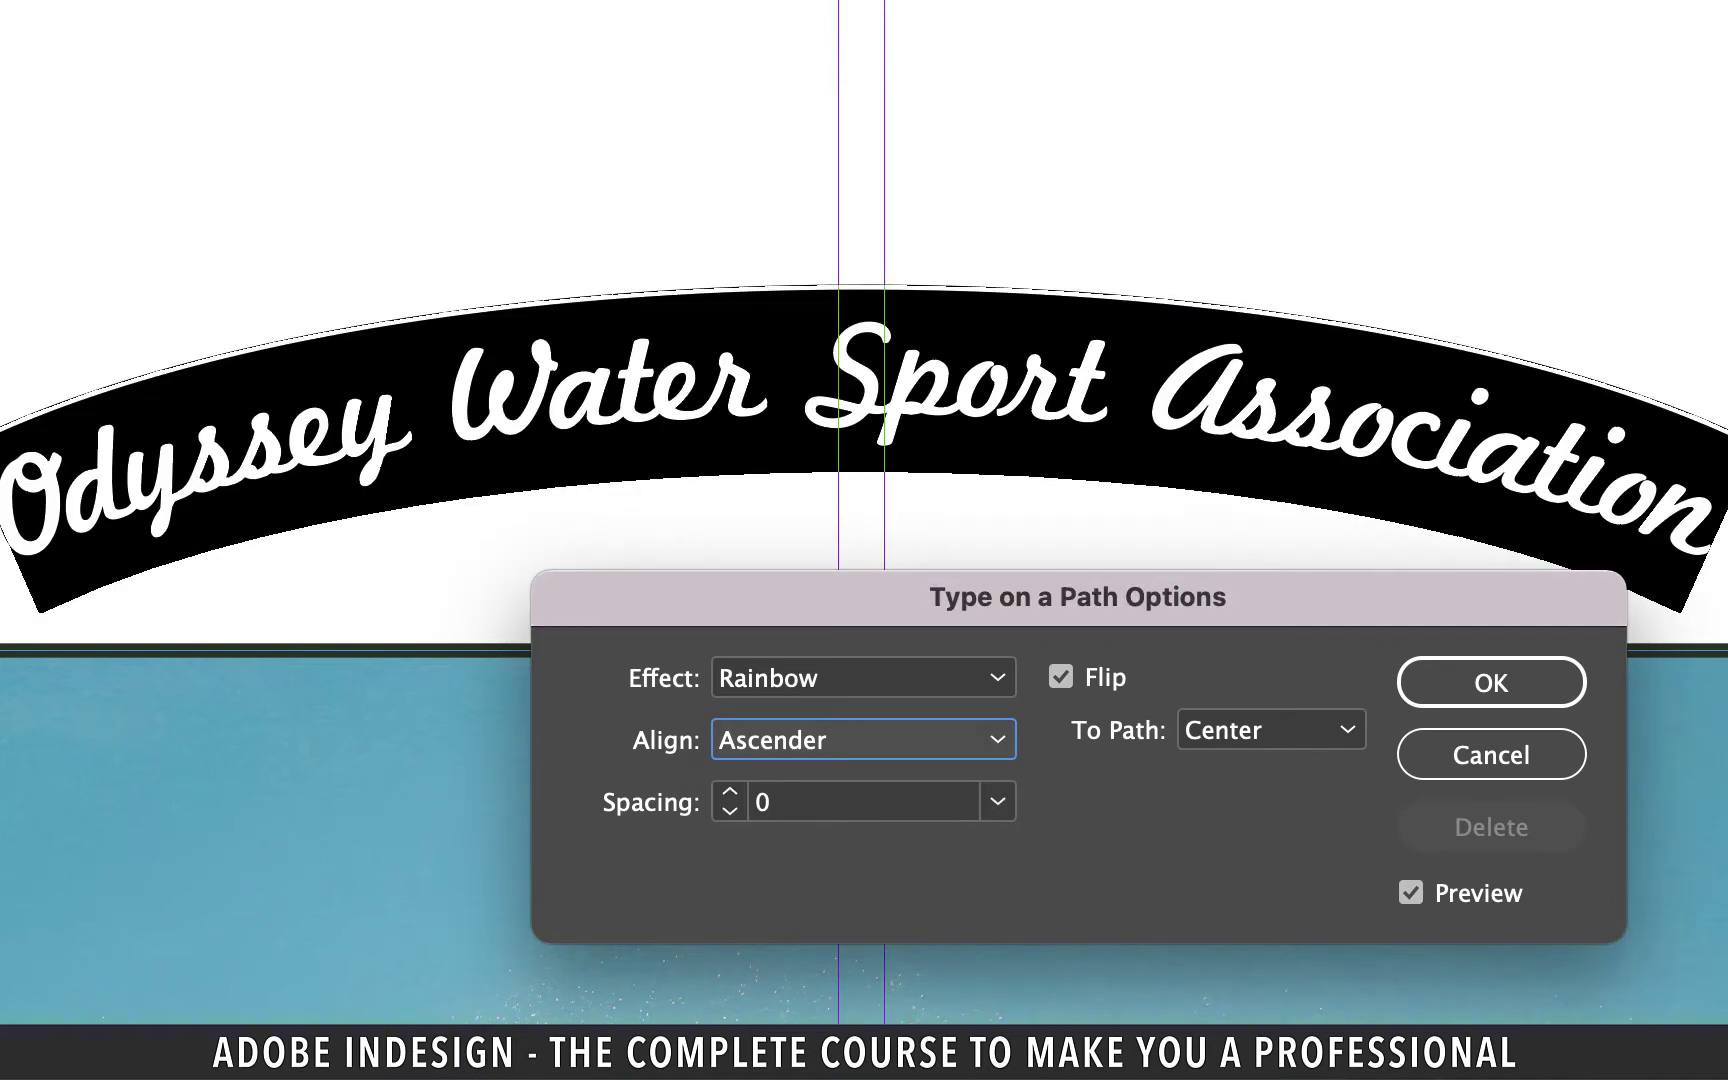
left_click(863, 740)
left_click(806, 864)
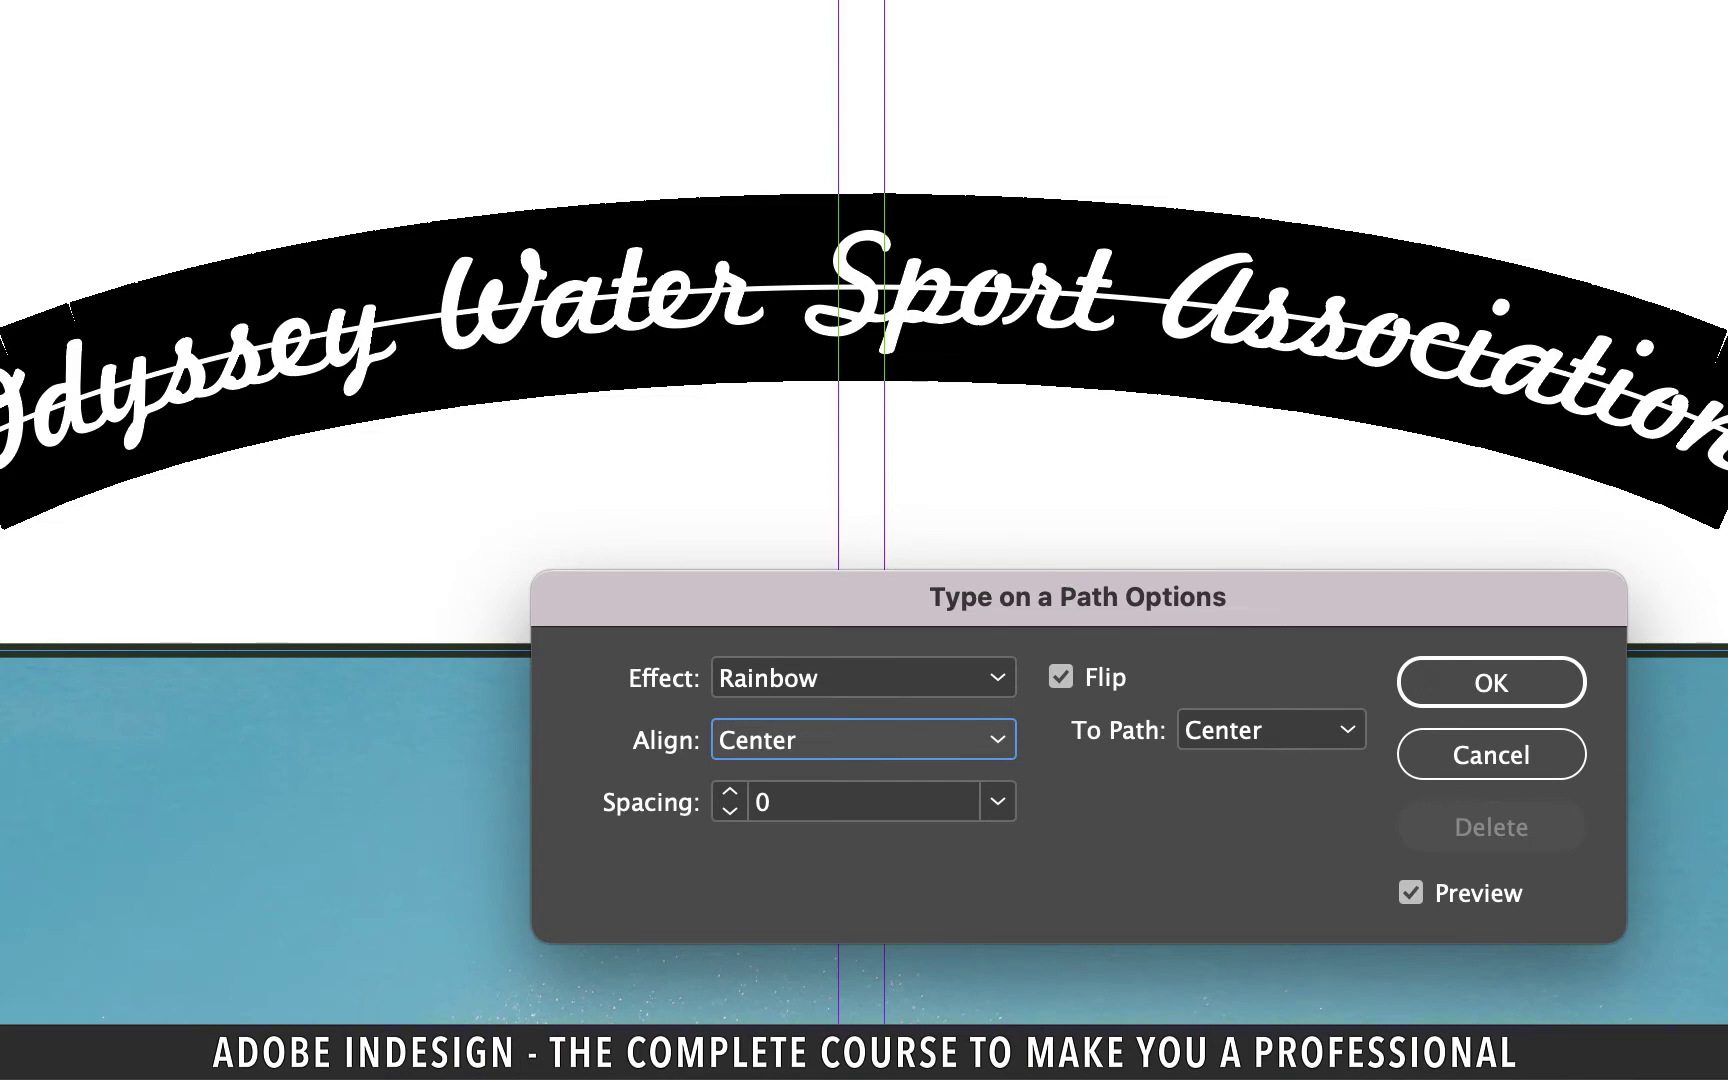
Reduce the spacing of the curved title's characters to -14 in the Type on a Path Options
left_click(730, 811)
left_click(730, 811)
left_click(730, 811)
left_click(730, 811)
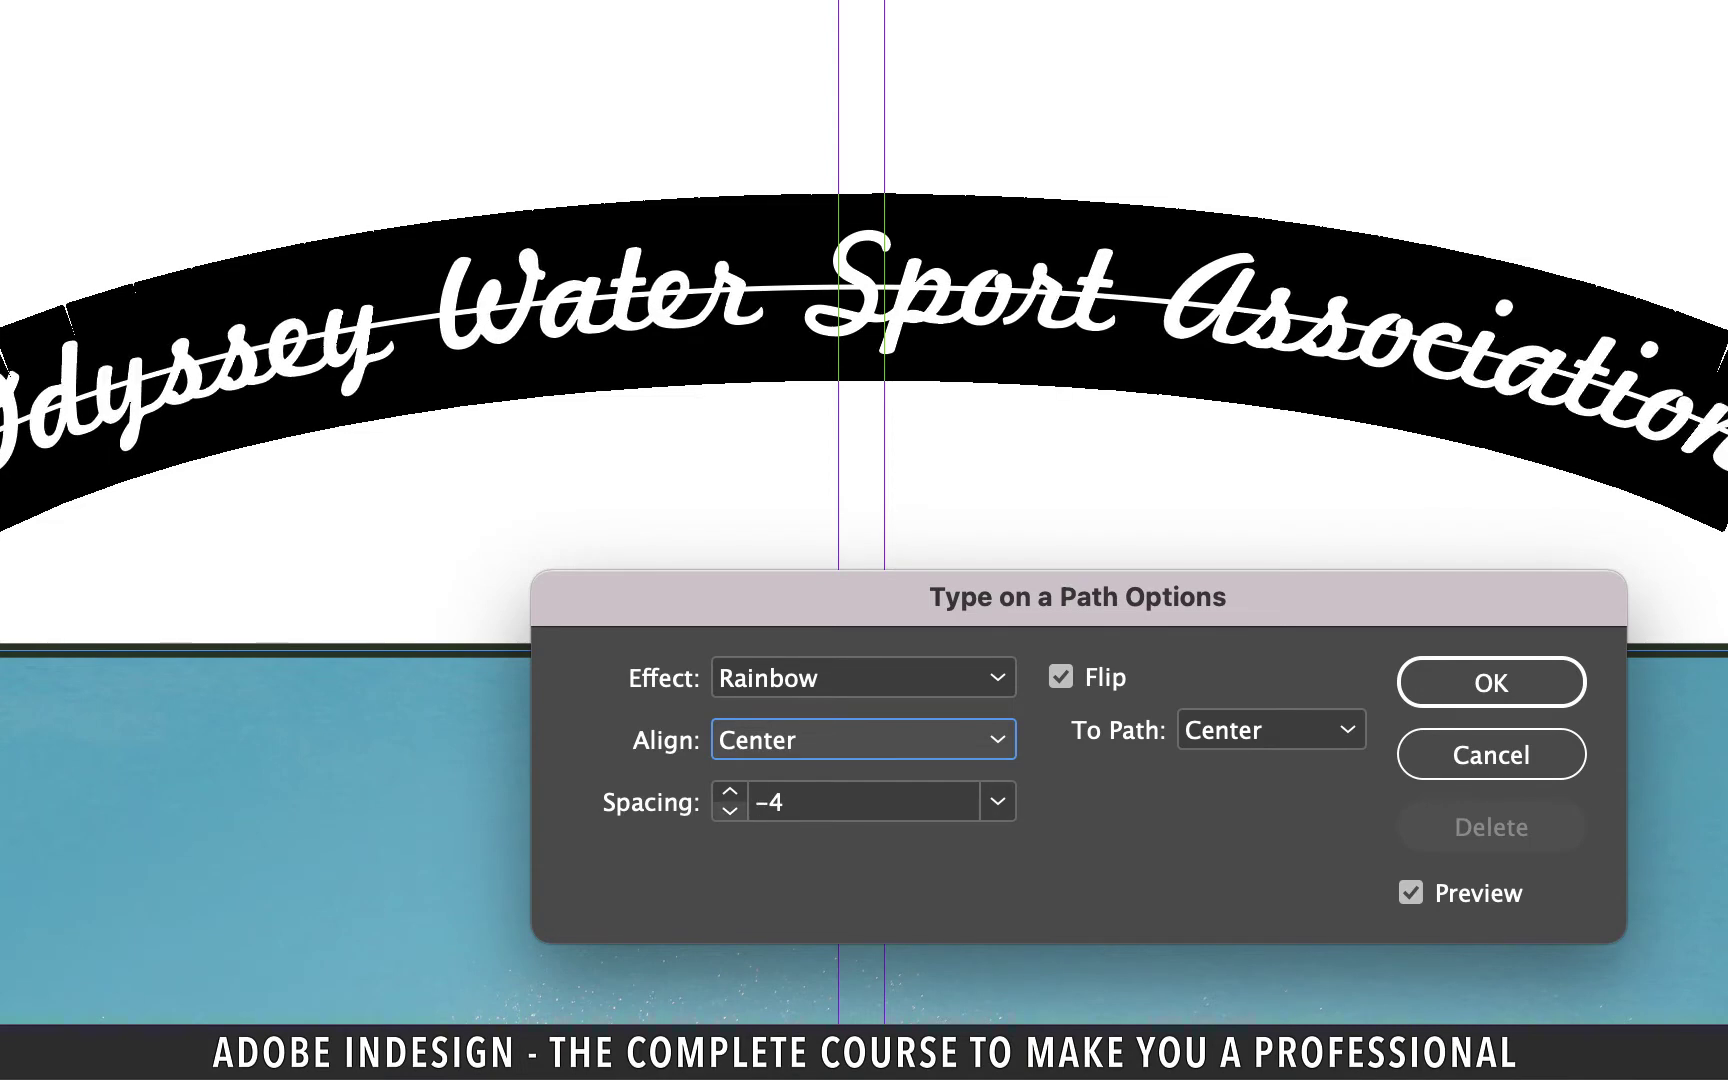
left_click(730, 811)
left_click(730, 811)
left_click(730, 811)
left_click(730, 811)
left_click(730, 811)
left_click(730, 811)
left_click(730, 811)
left_click(730, 811)
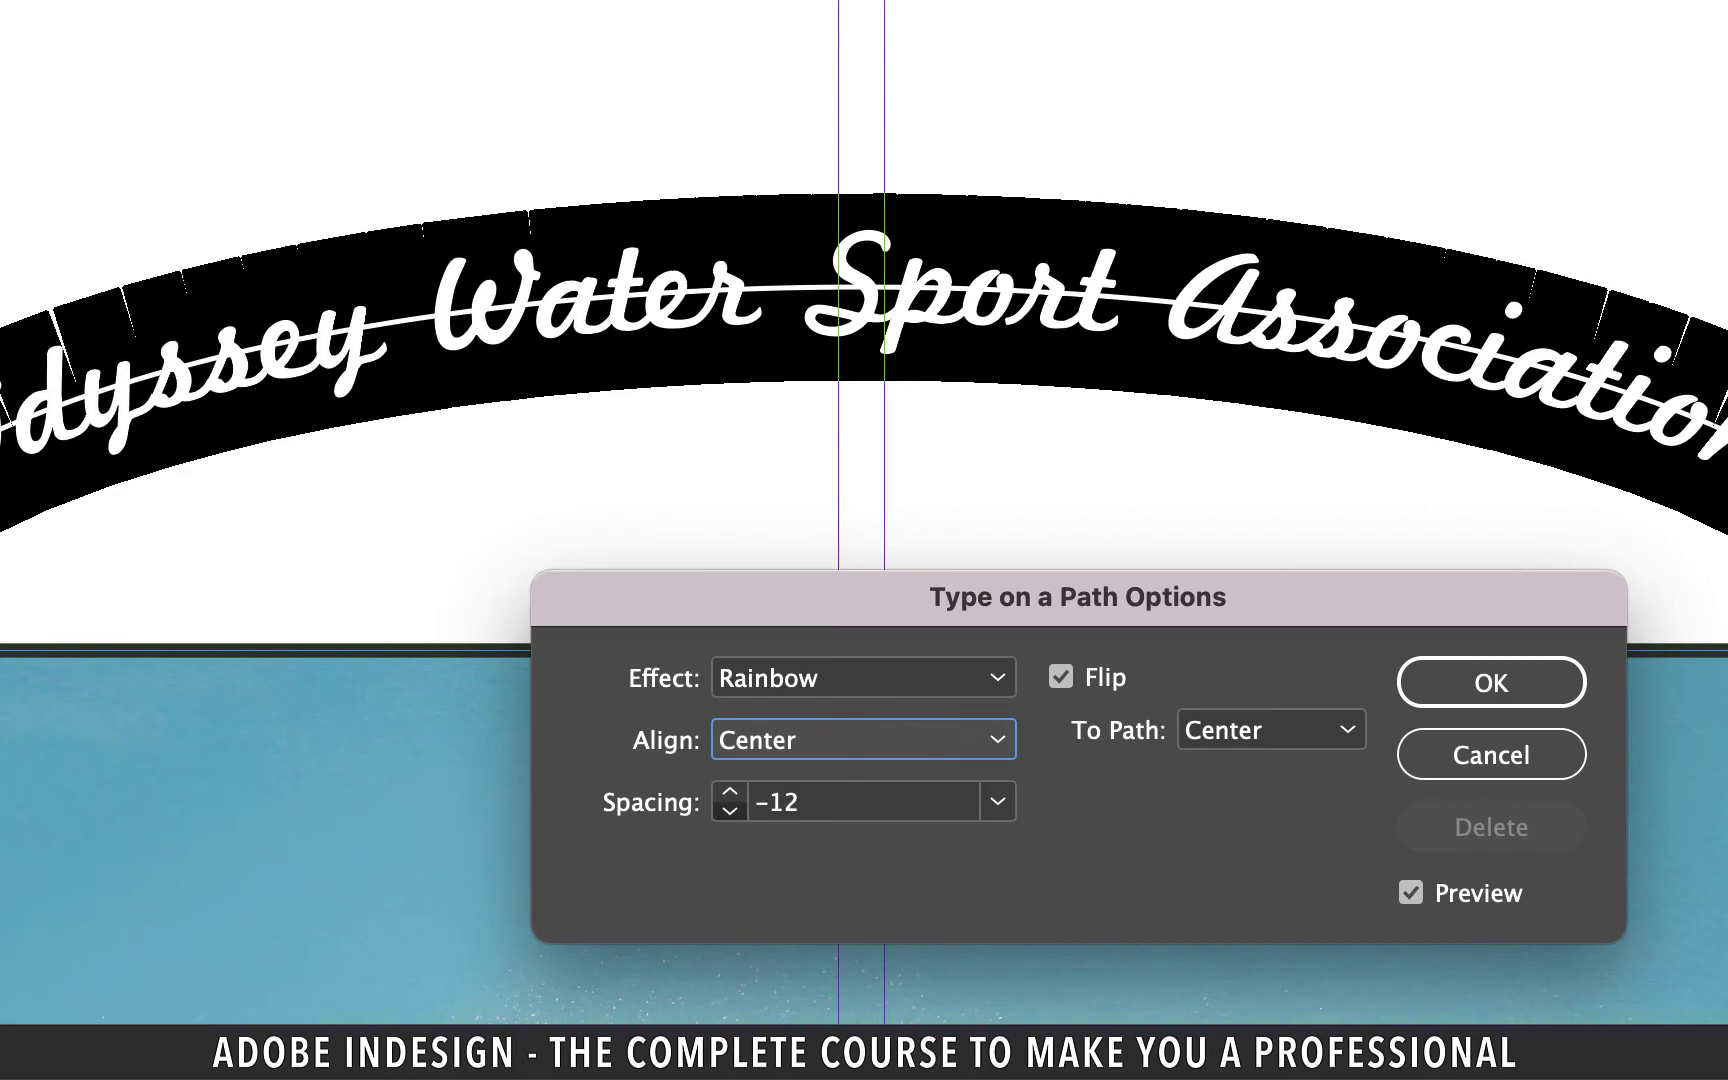
left_click(730, 811)
left_click(730, 811)
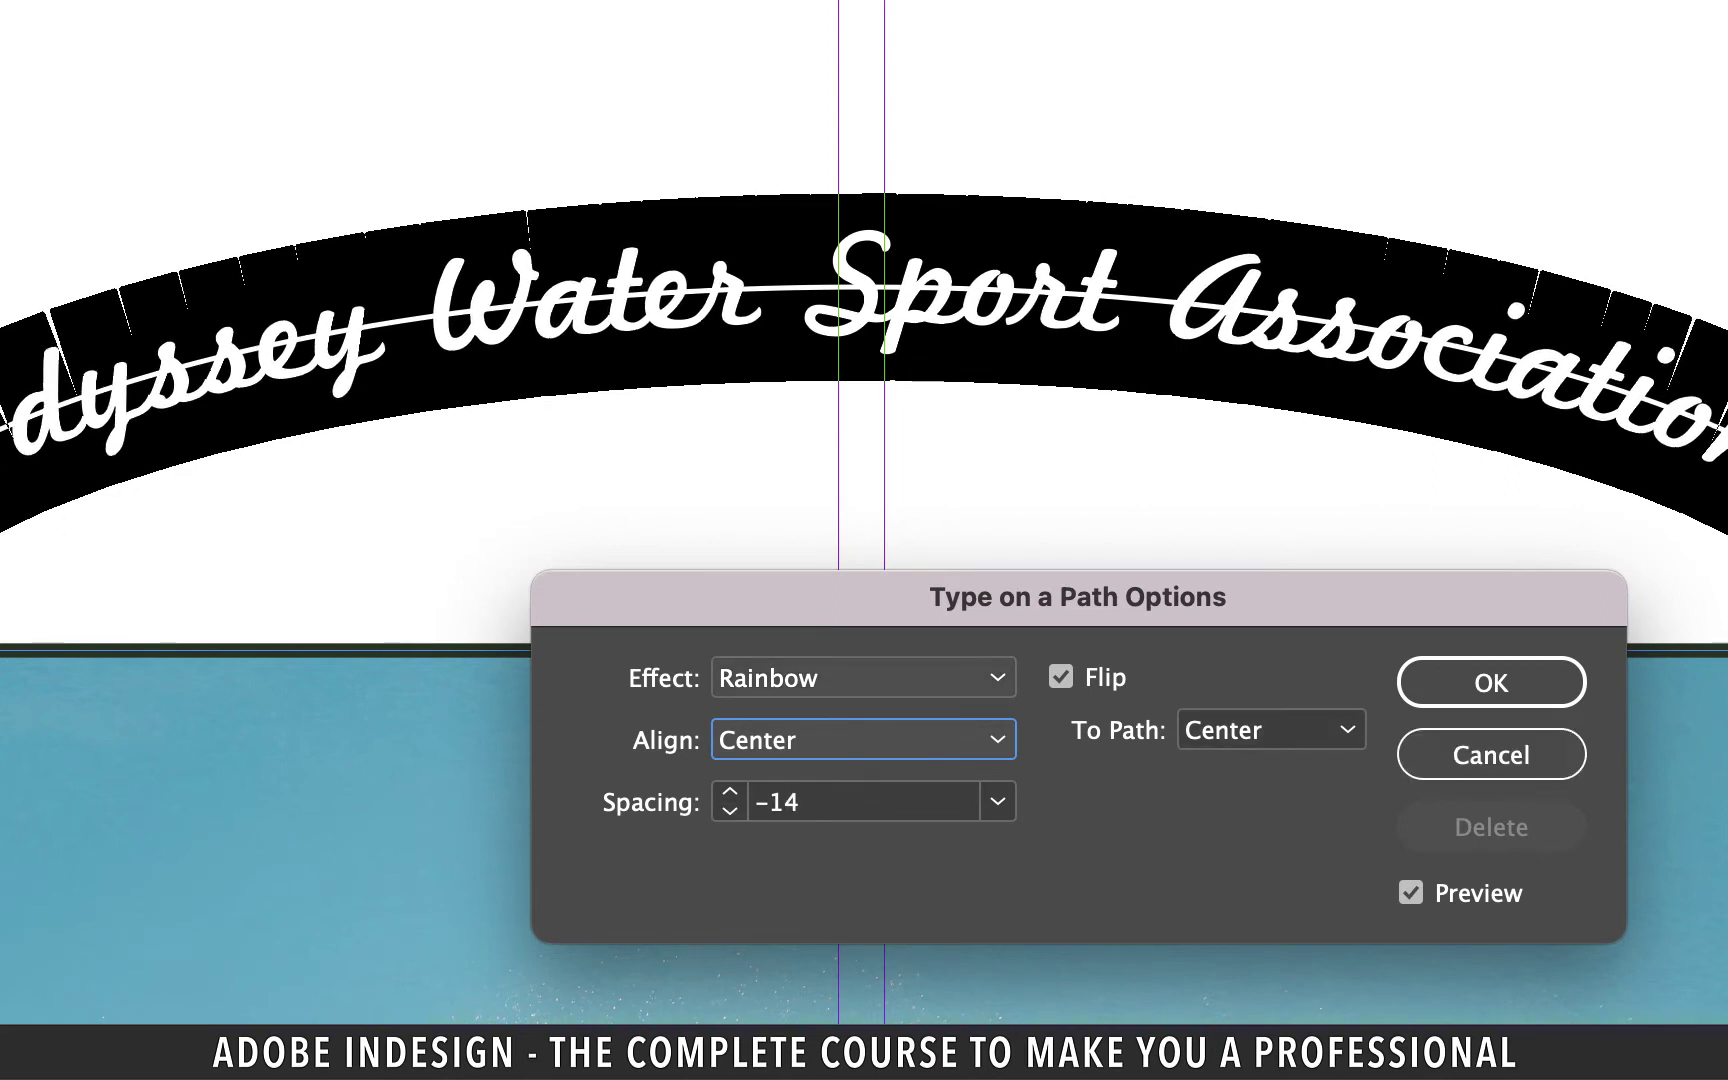
Preview the curved title with the Skew, 3D Ribbon and Stair Step effects
left_click(864, 678)
left_click(864, 761)
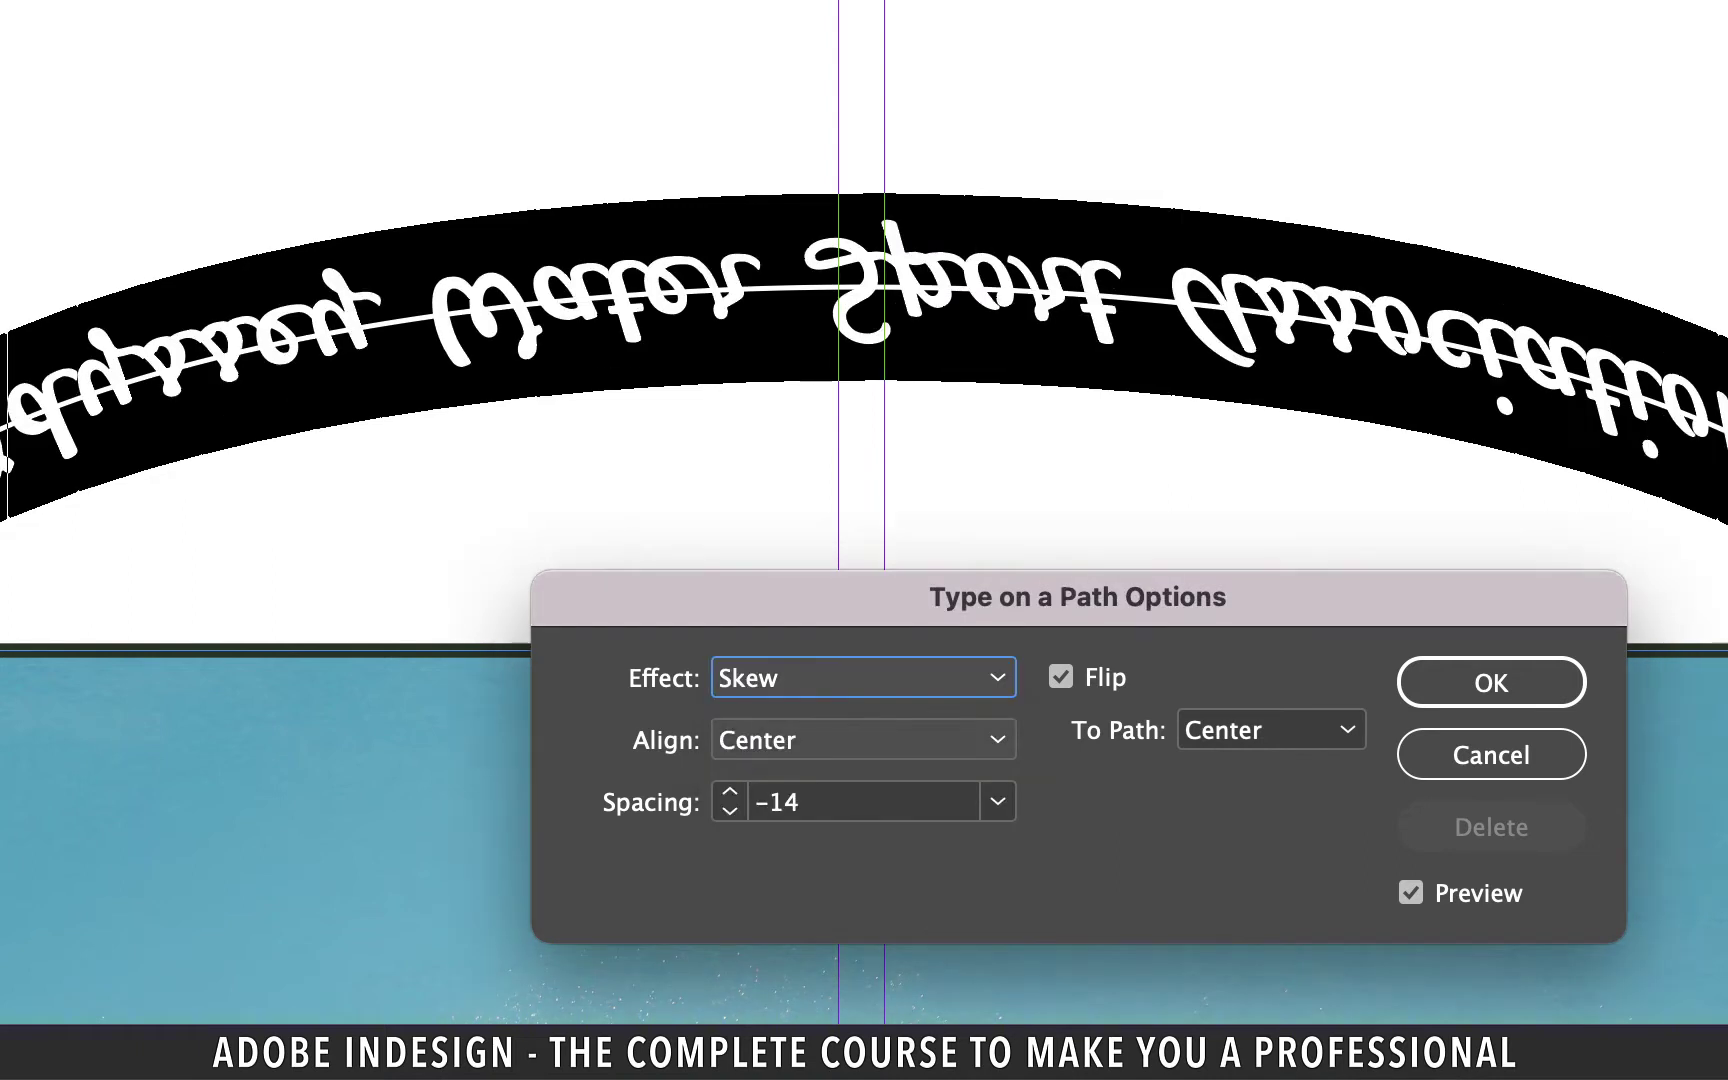
key("space")
key("Down")
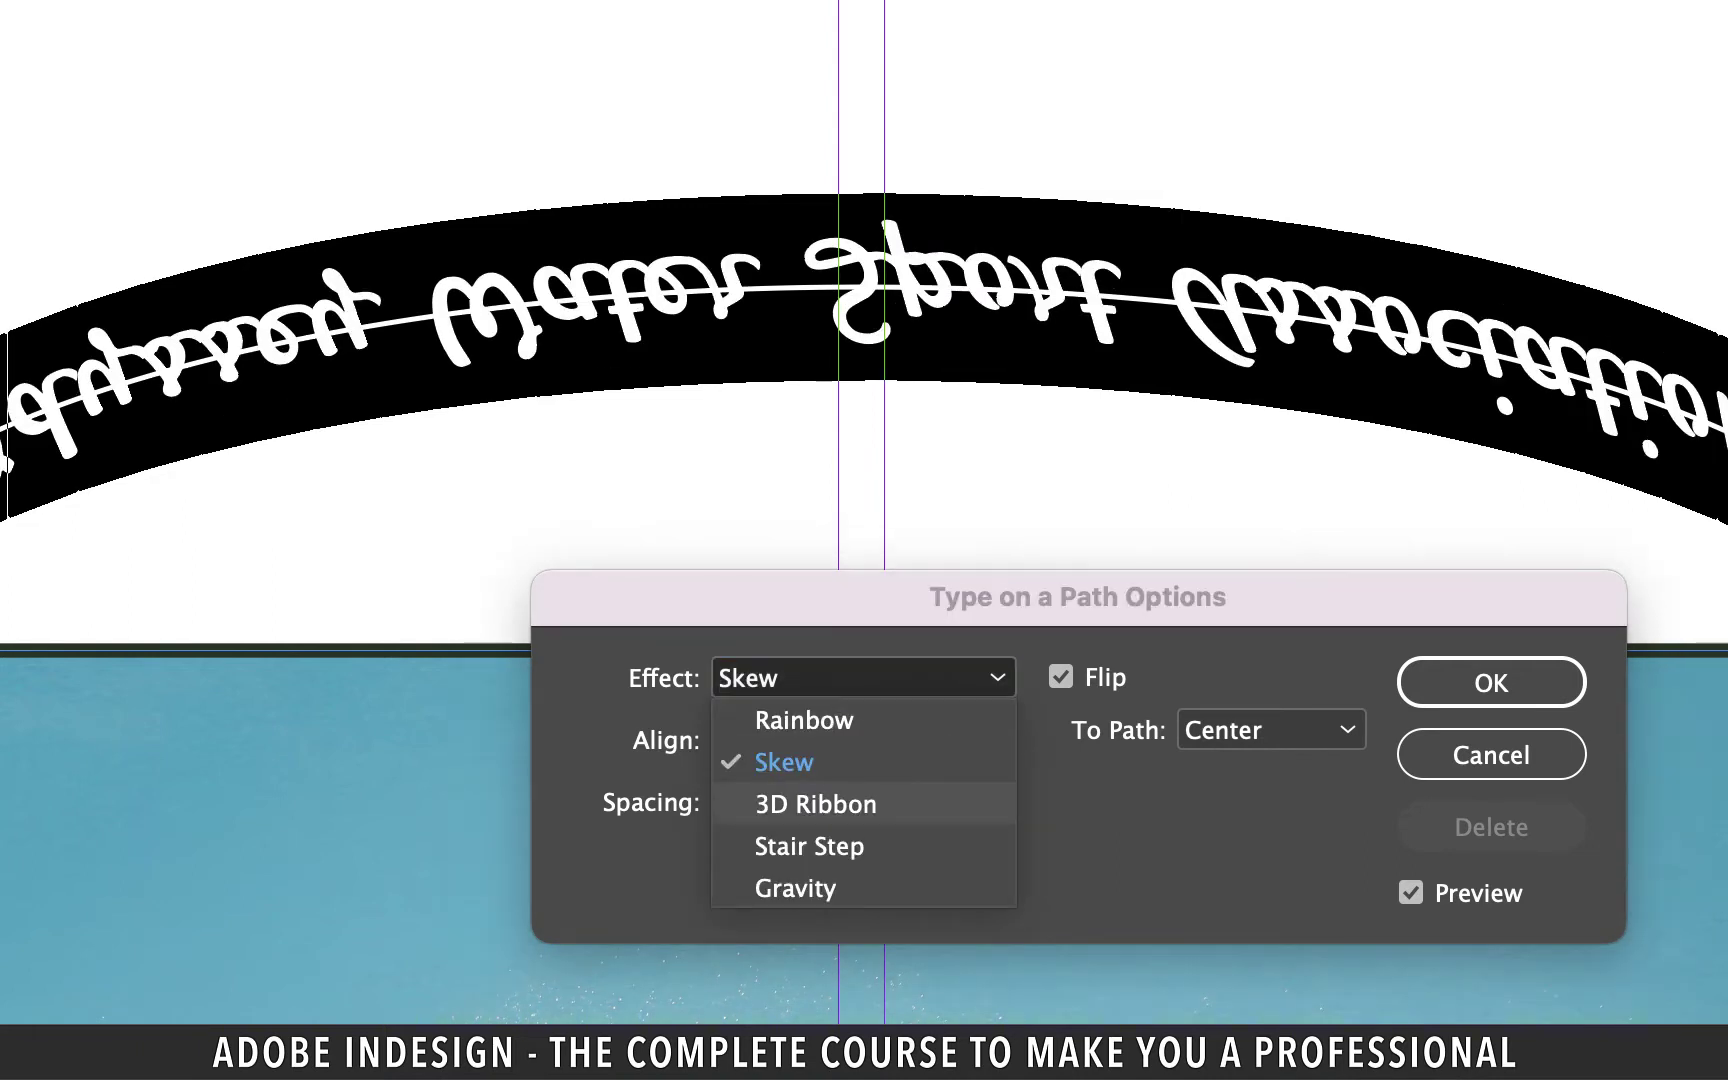
key("Return")
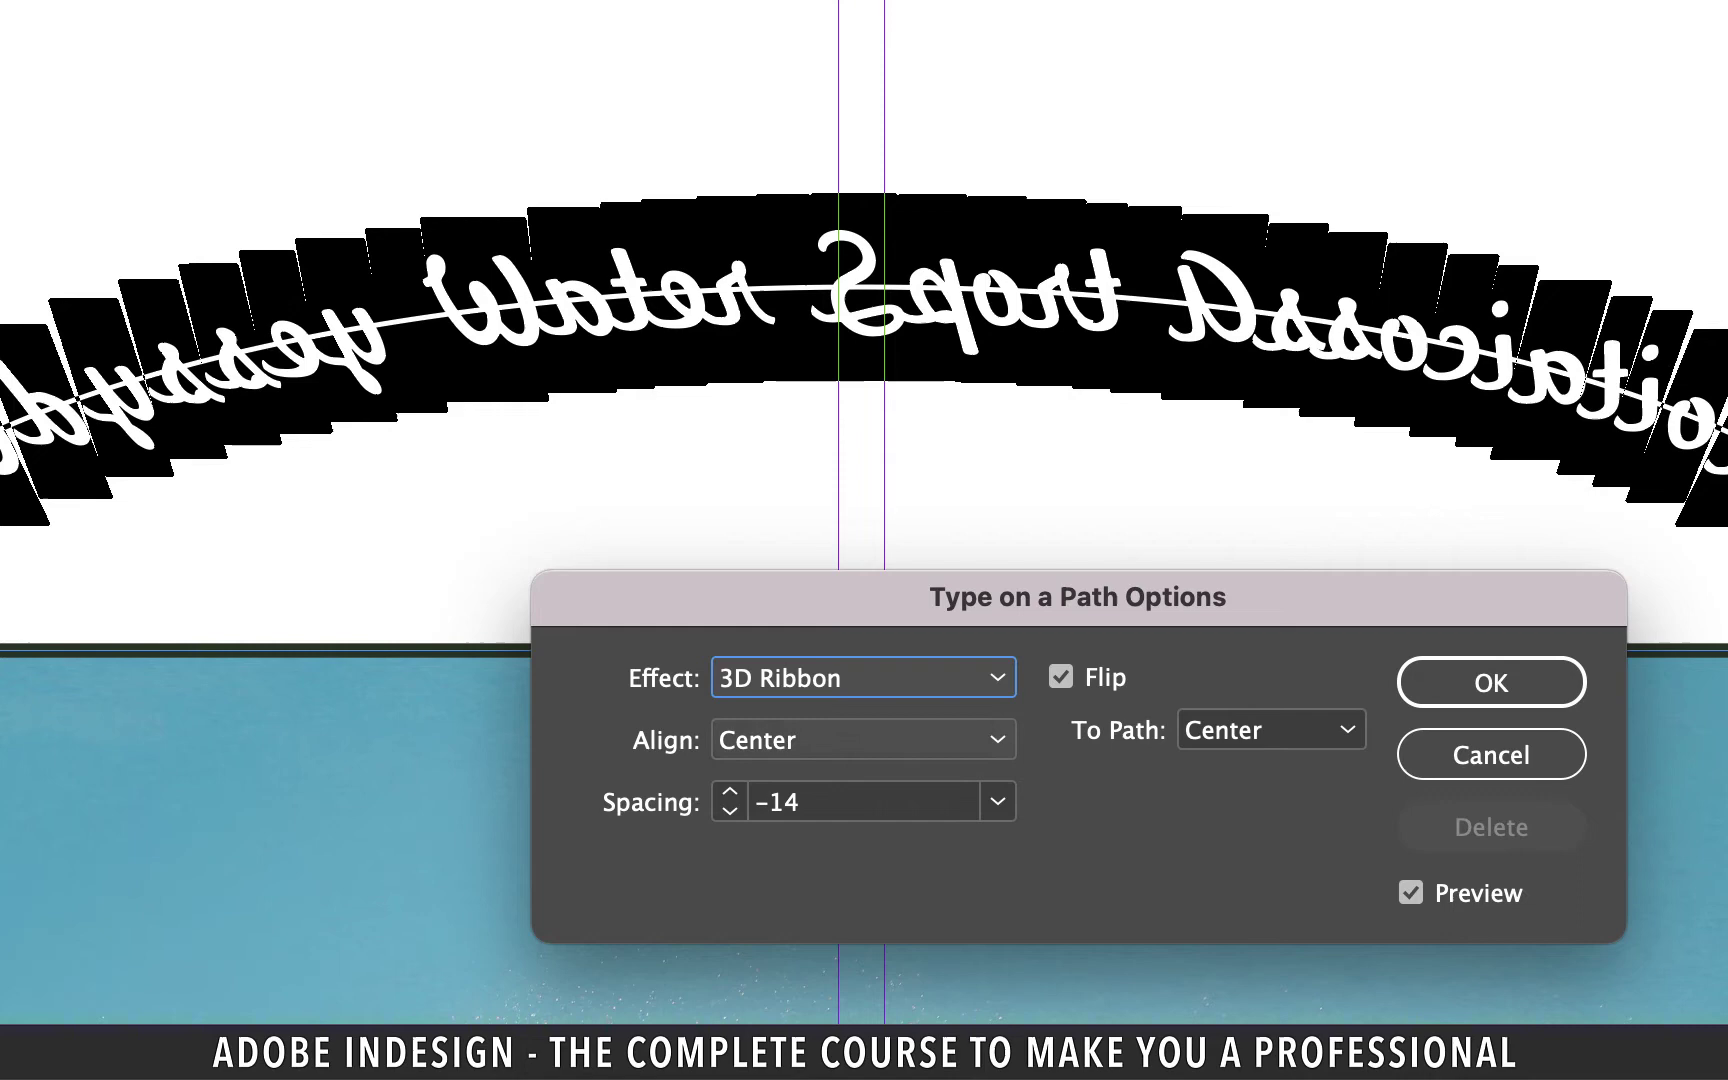
key("space")
key("Down")
key("Return")
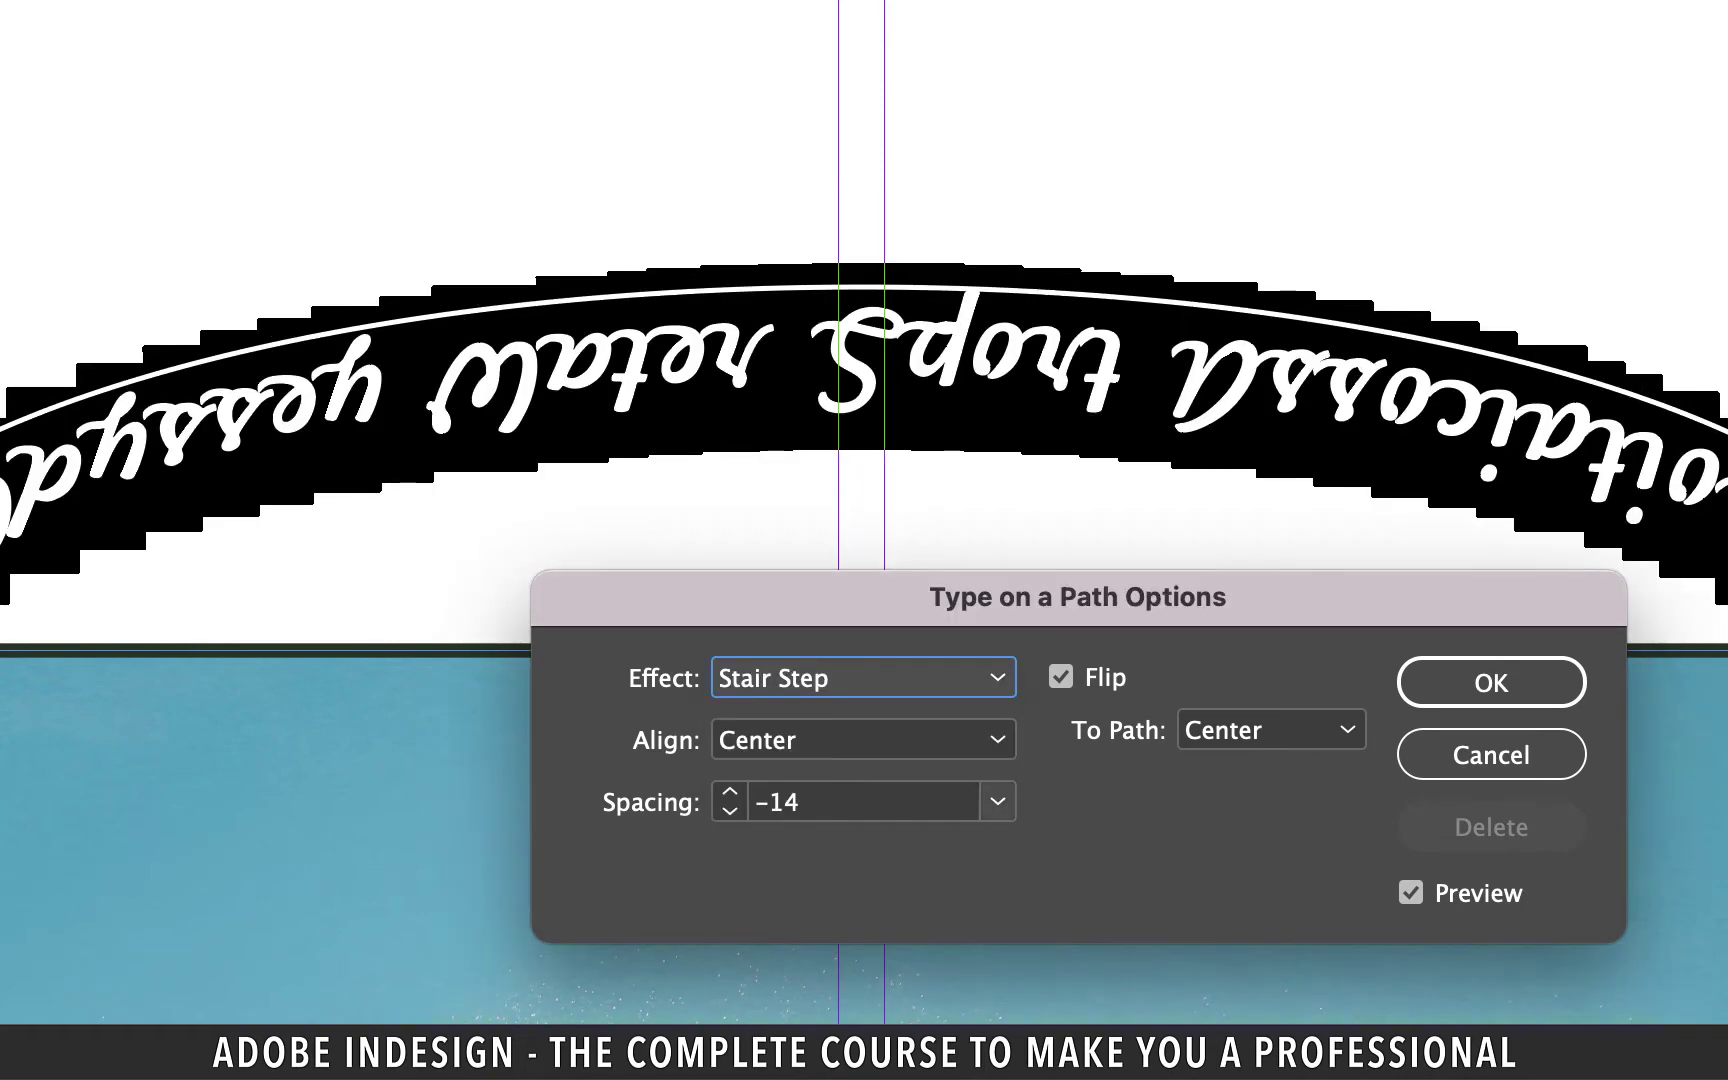
Preview the Gravity effect on the curved title and set the effect back to Rainbow
key("space")
key("Down")
key("Down")
key("Down")
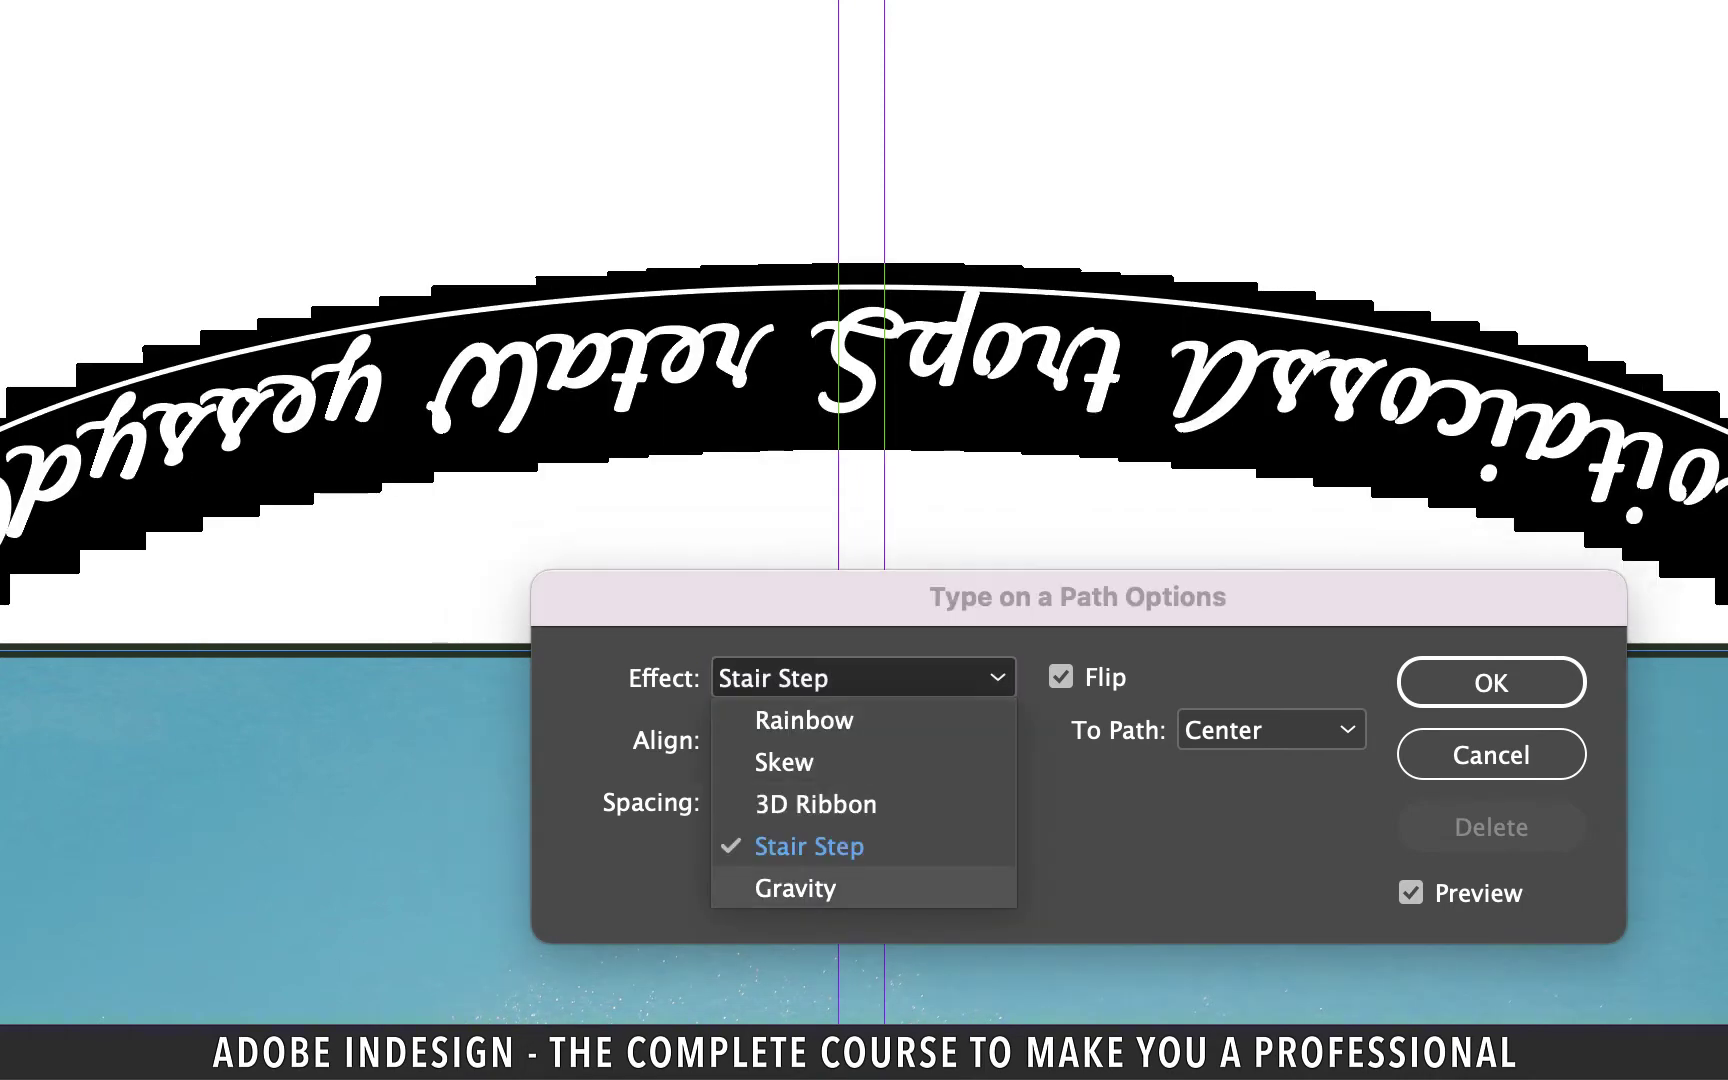
key("Return")
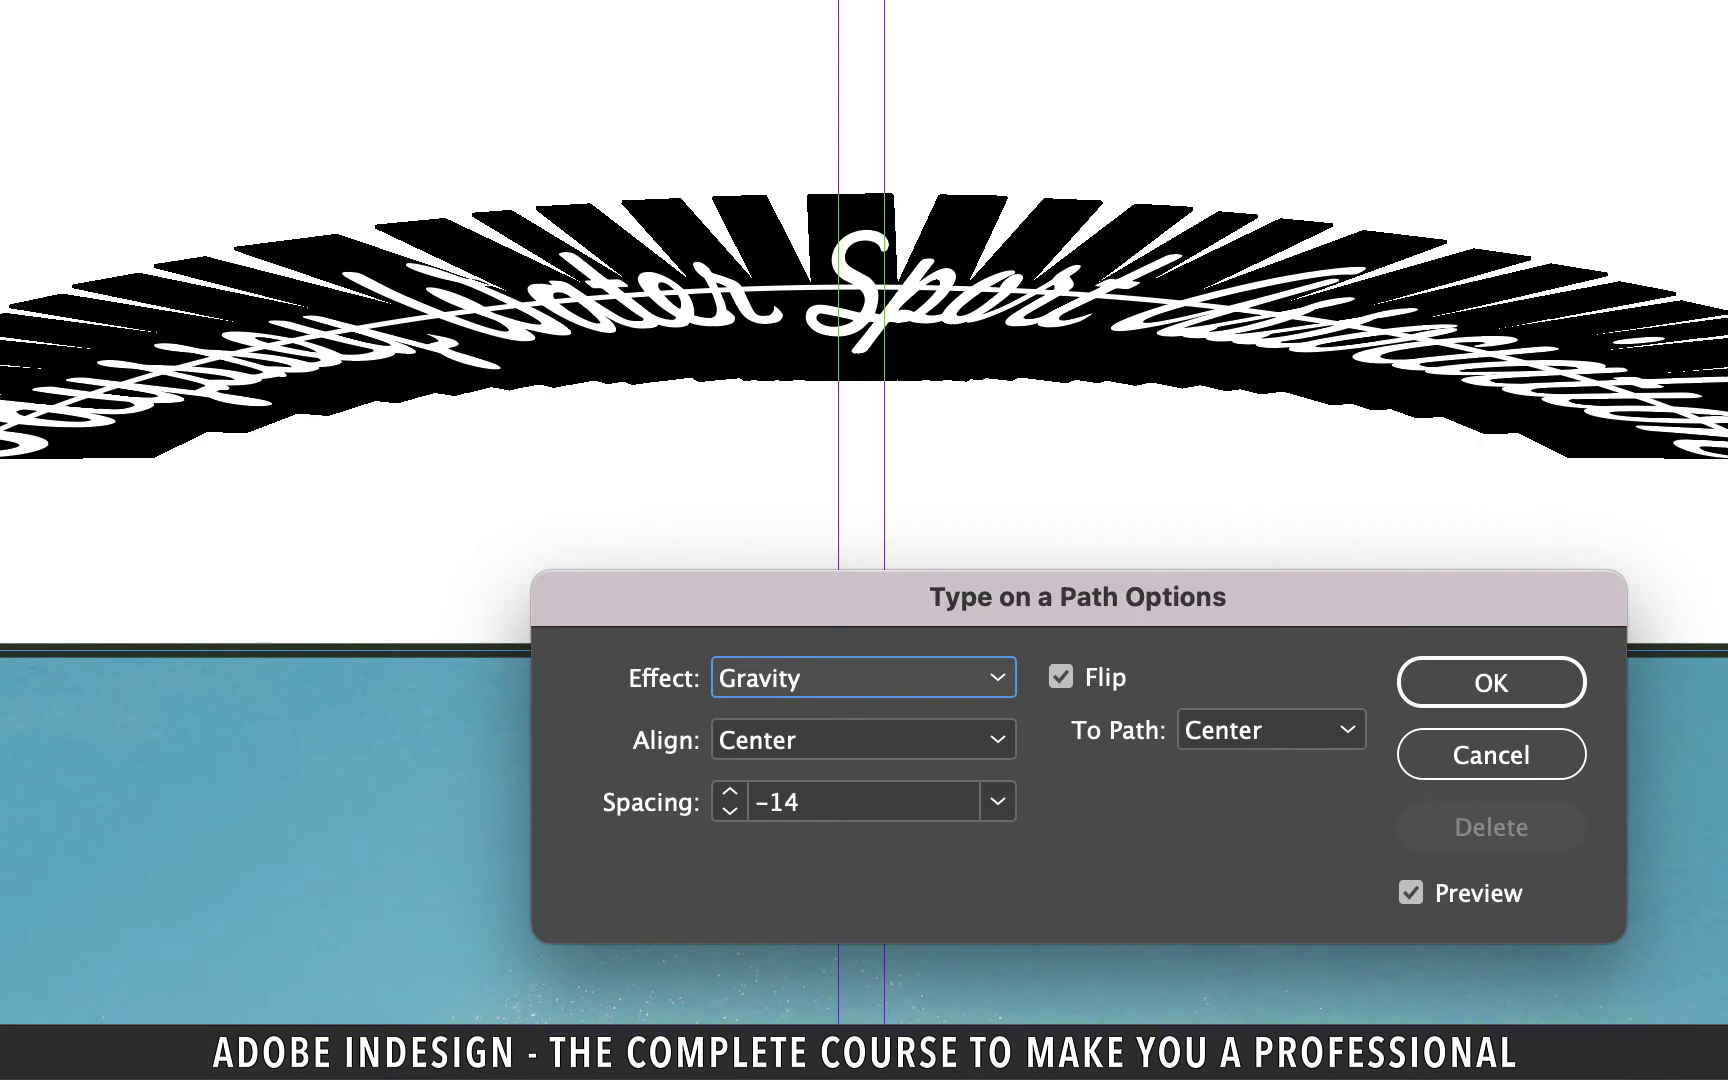
key("space")
key("Down")
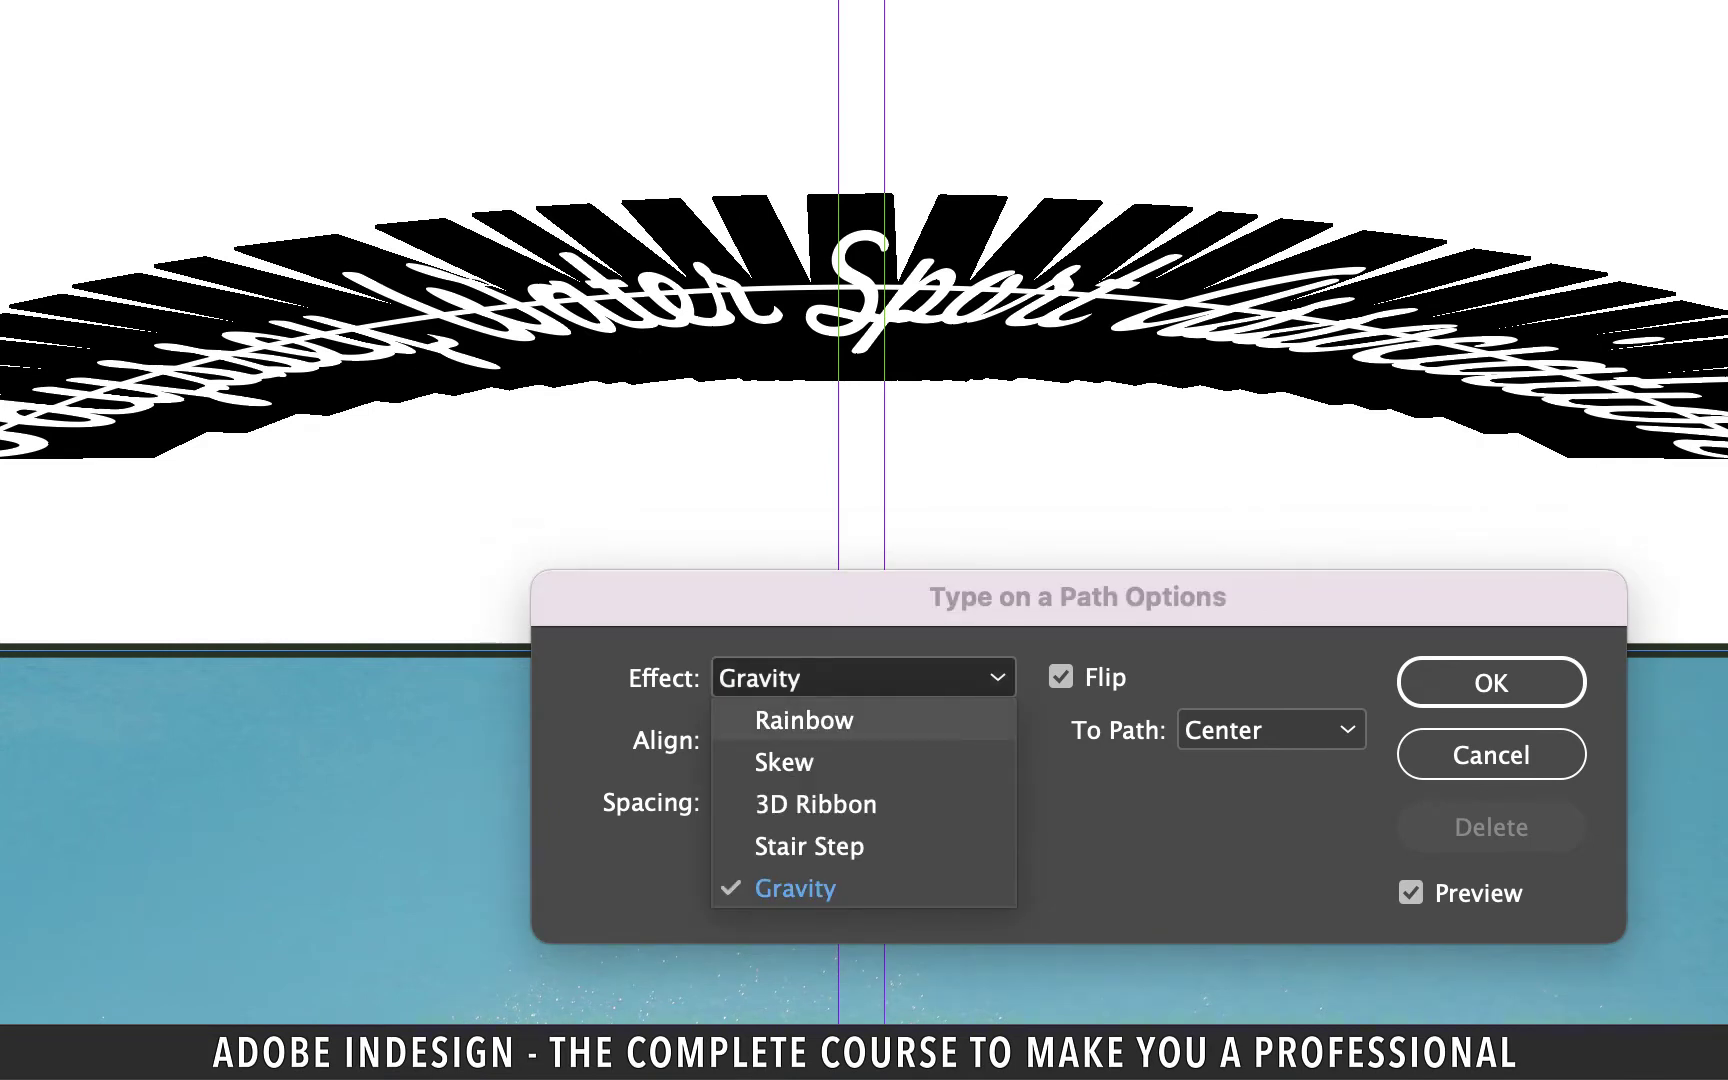
key("Return")
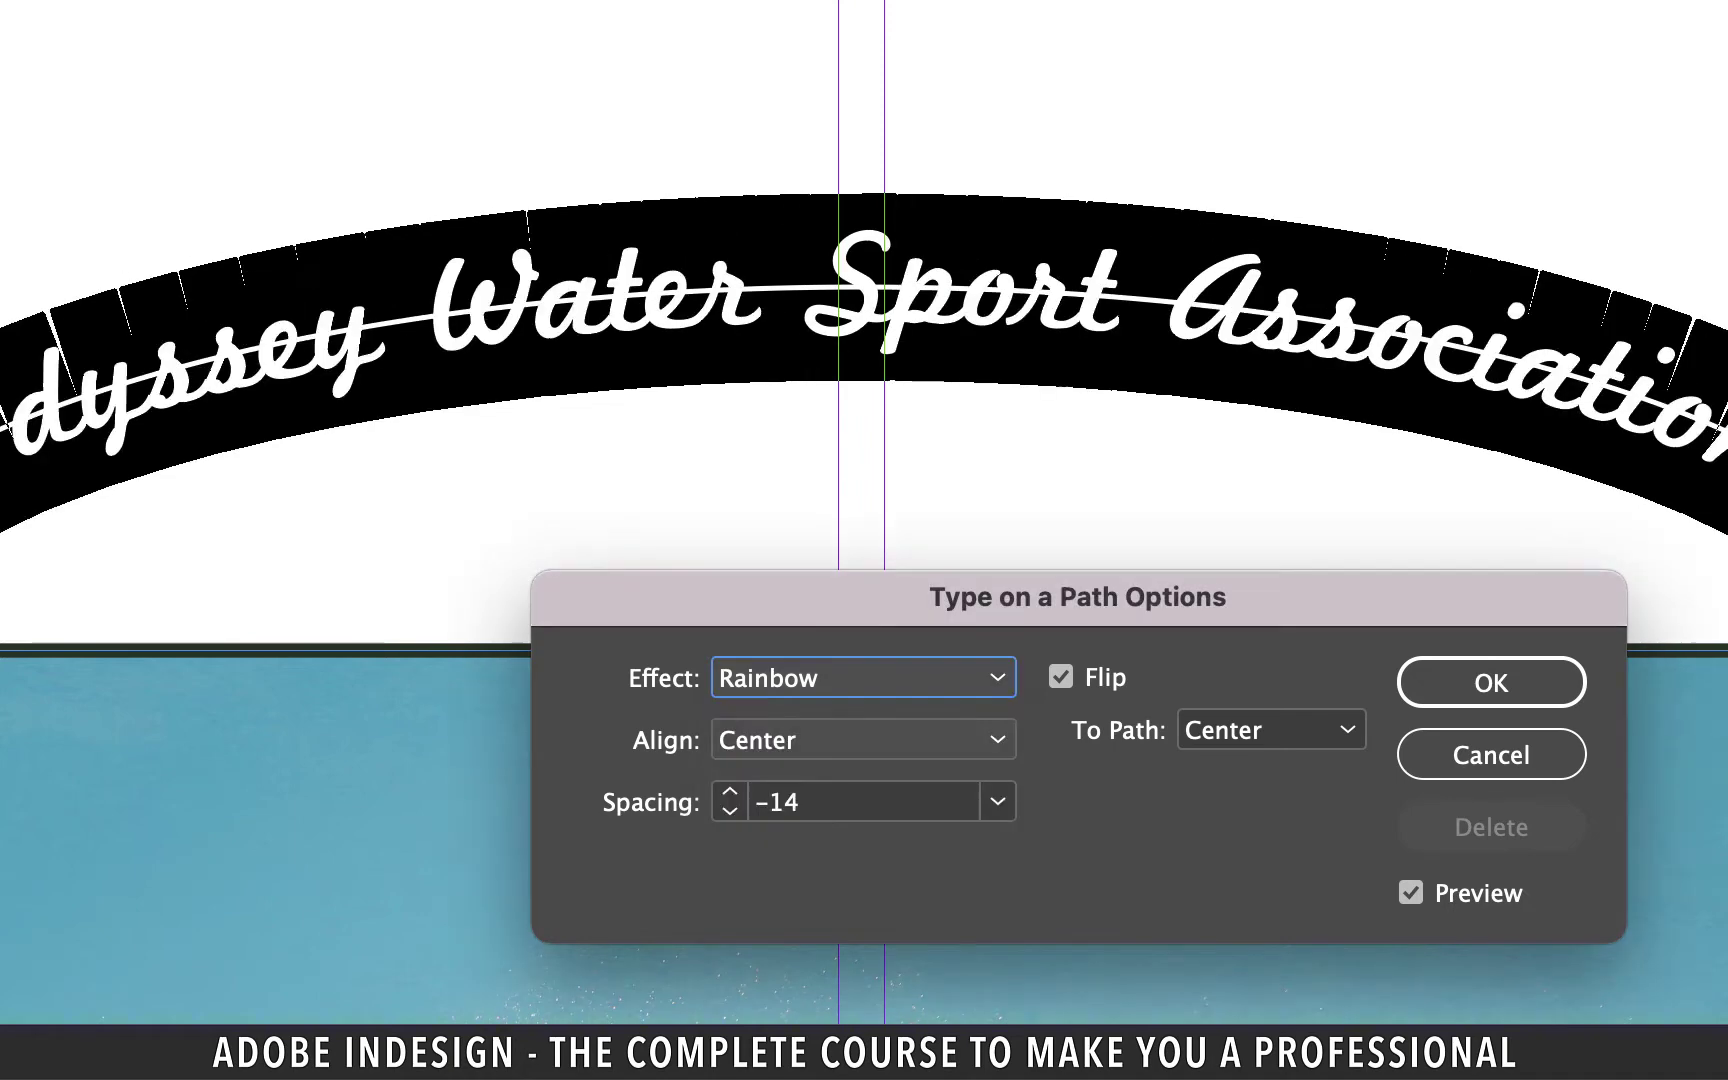
Preview the title aligned to the path's Bottom and Top, set To Path to Center, and apply the type-on-a-path options
left_click(1271, 730)
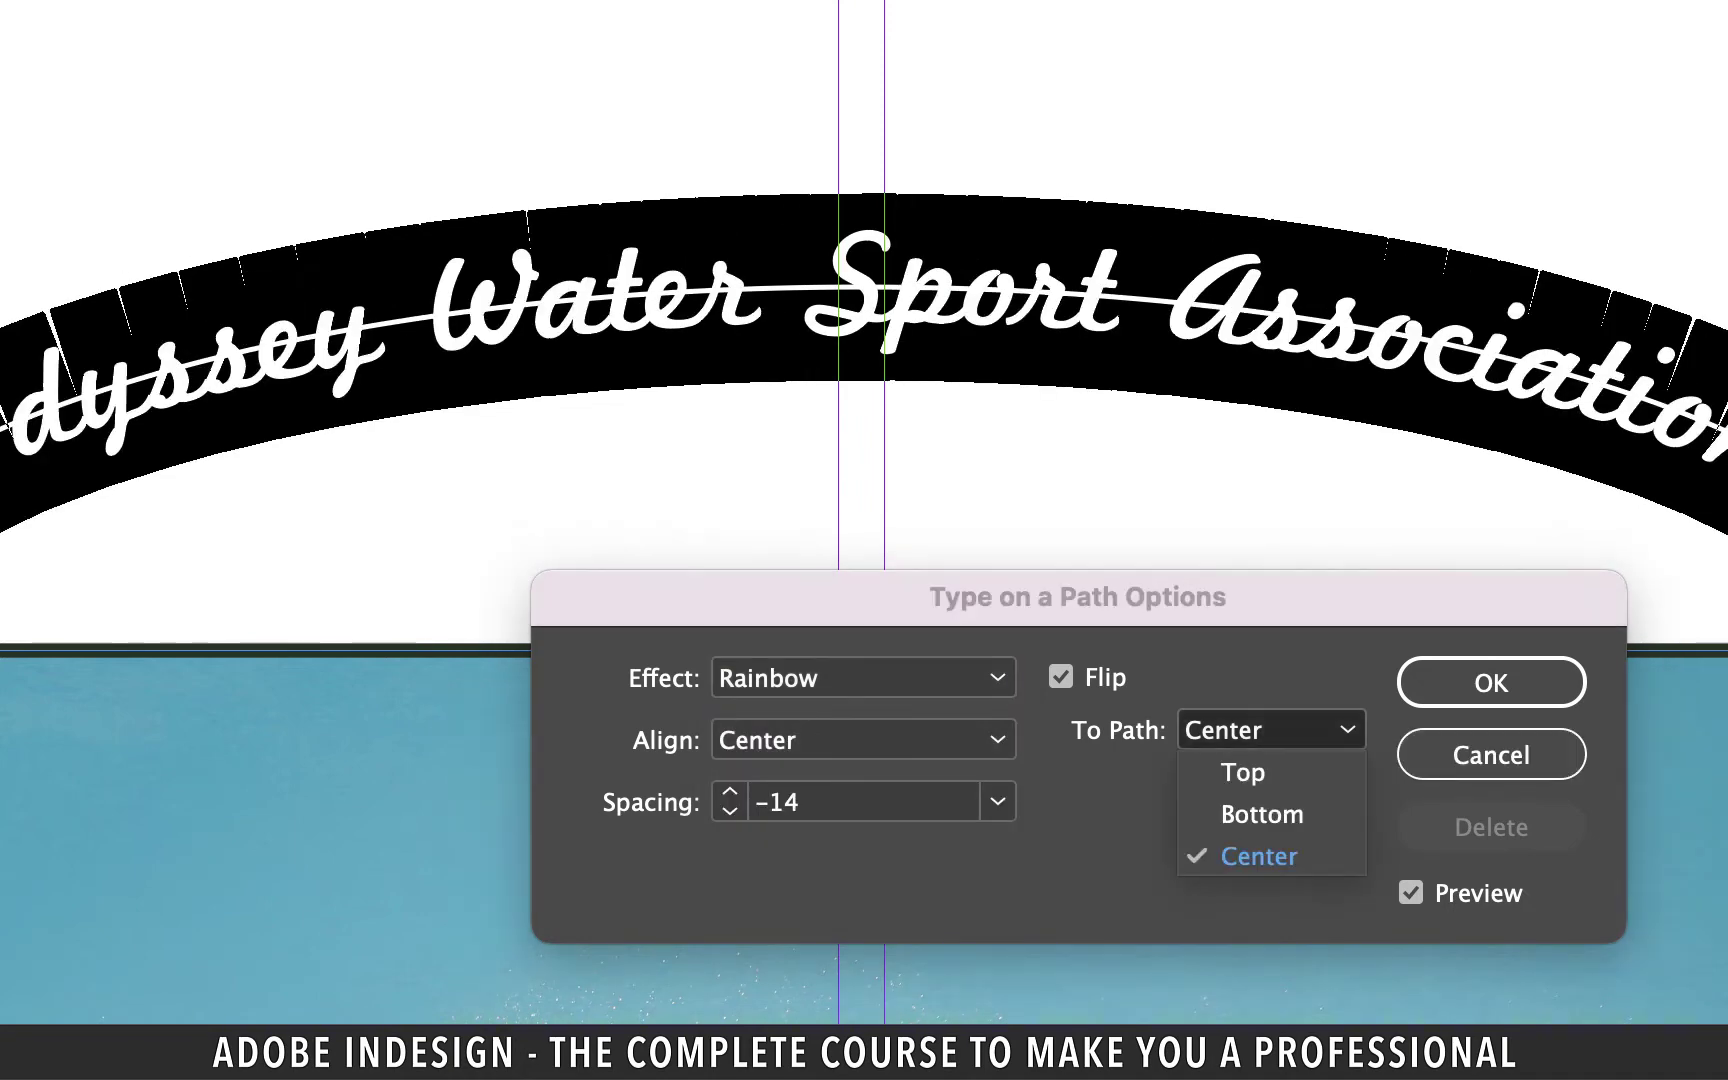
left_click(1262, 814)
left_click(1271, 730)
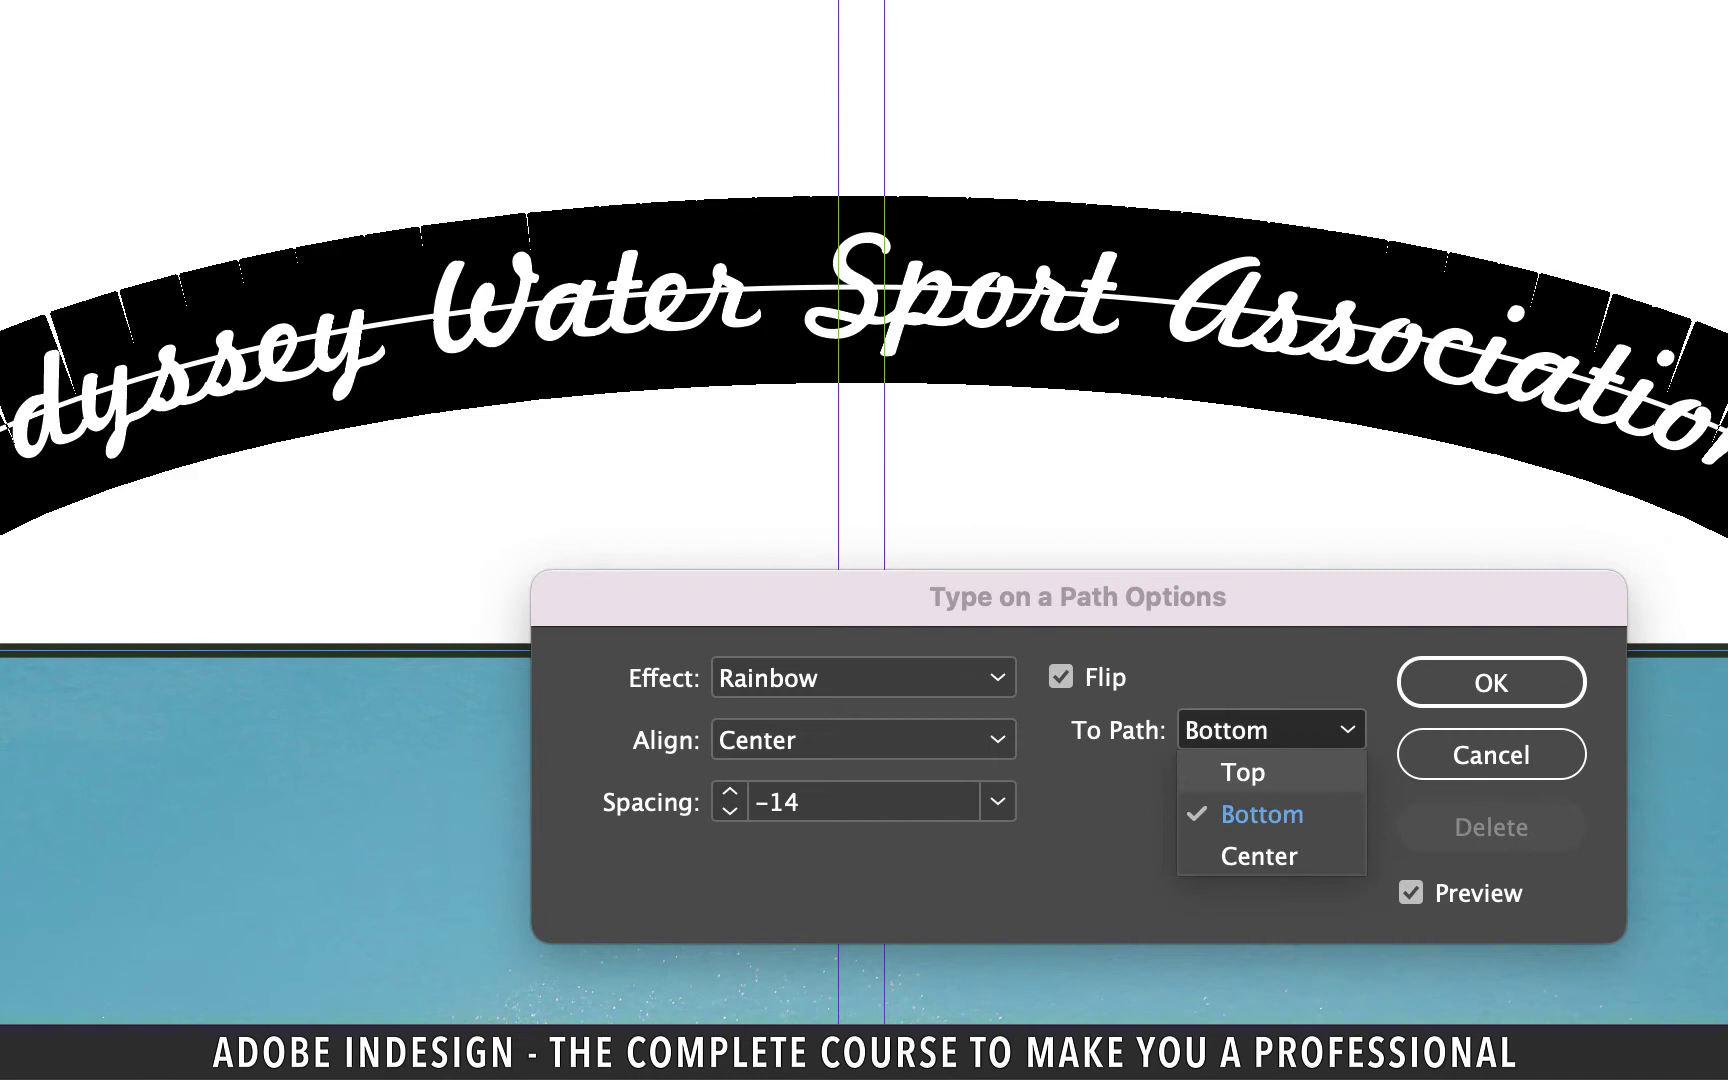
key("Return")
key("space")
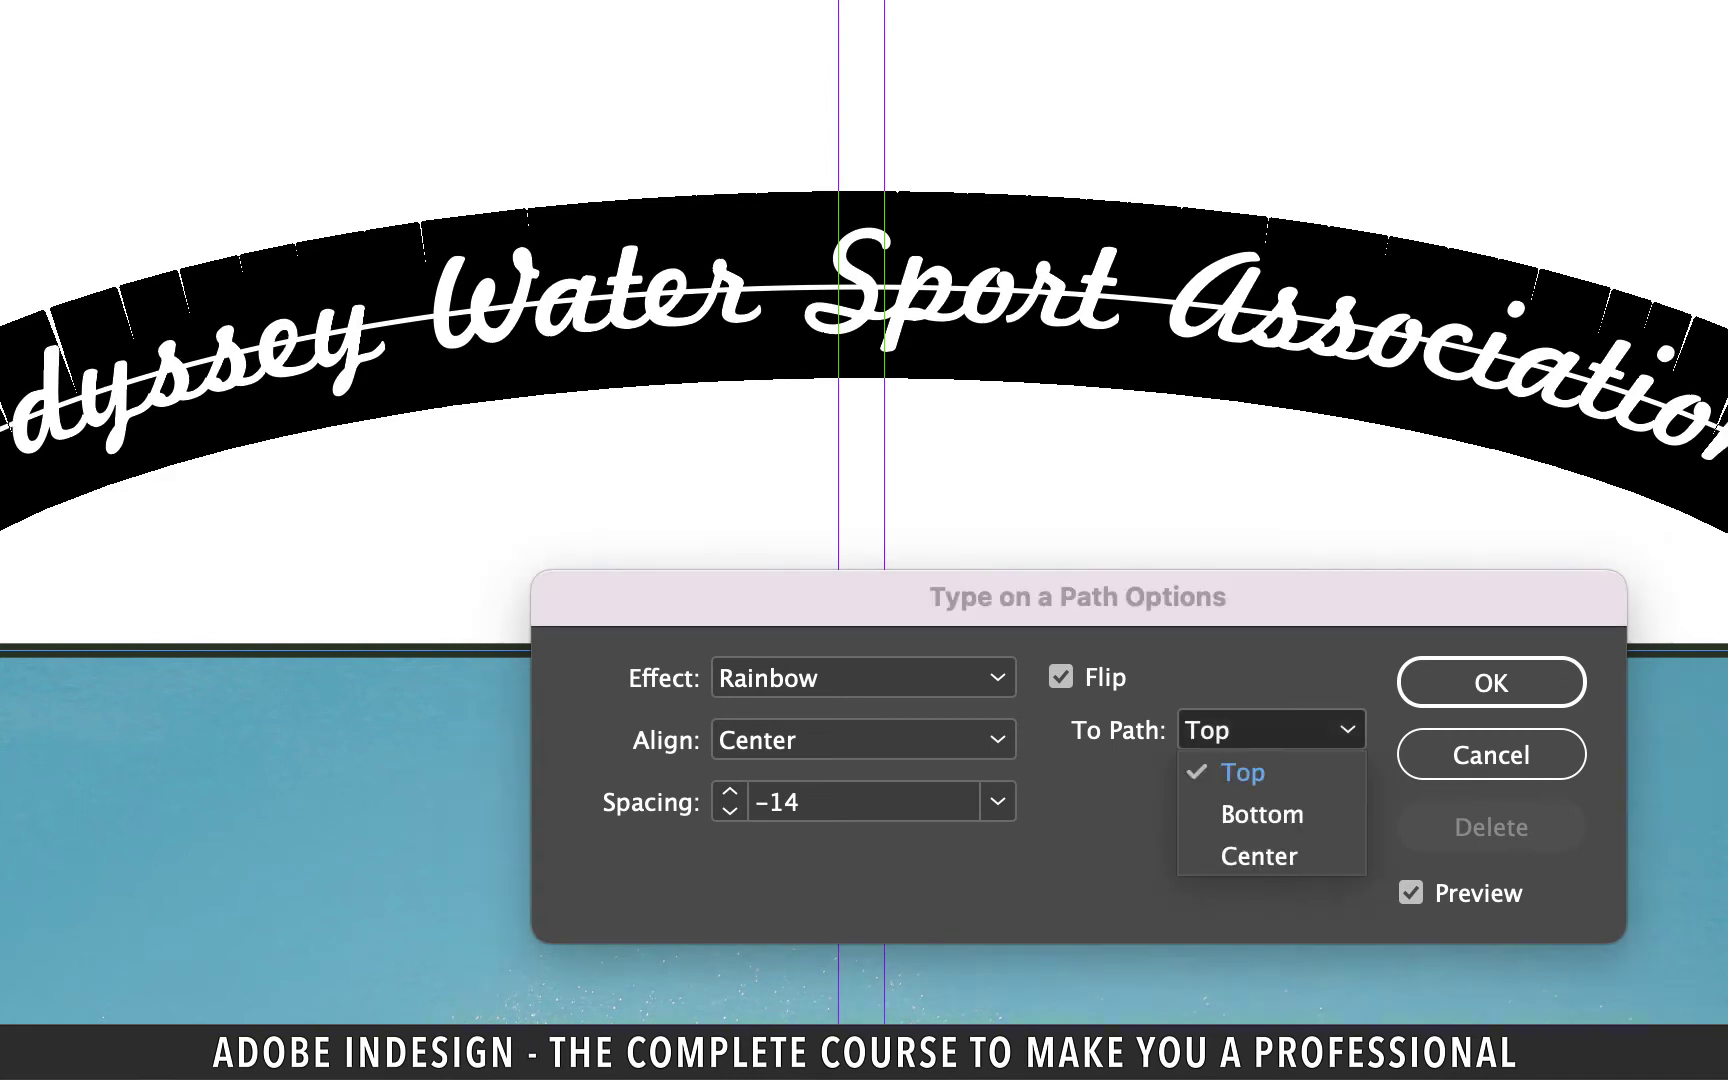
key("Down")
key("Return")
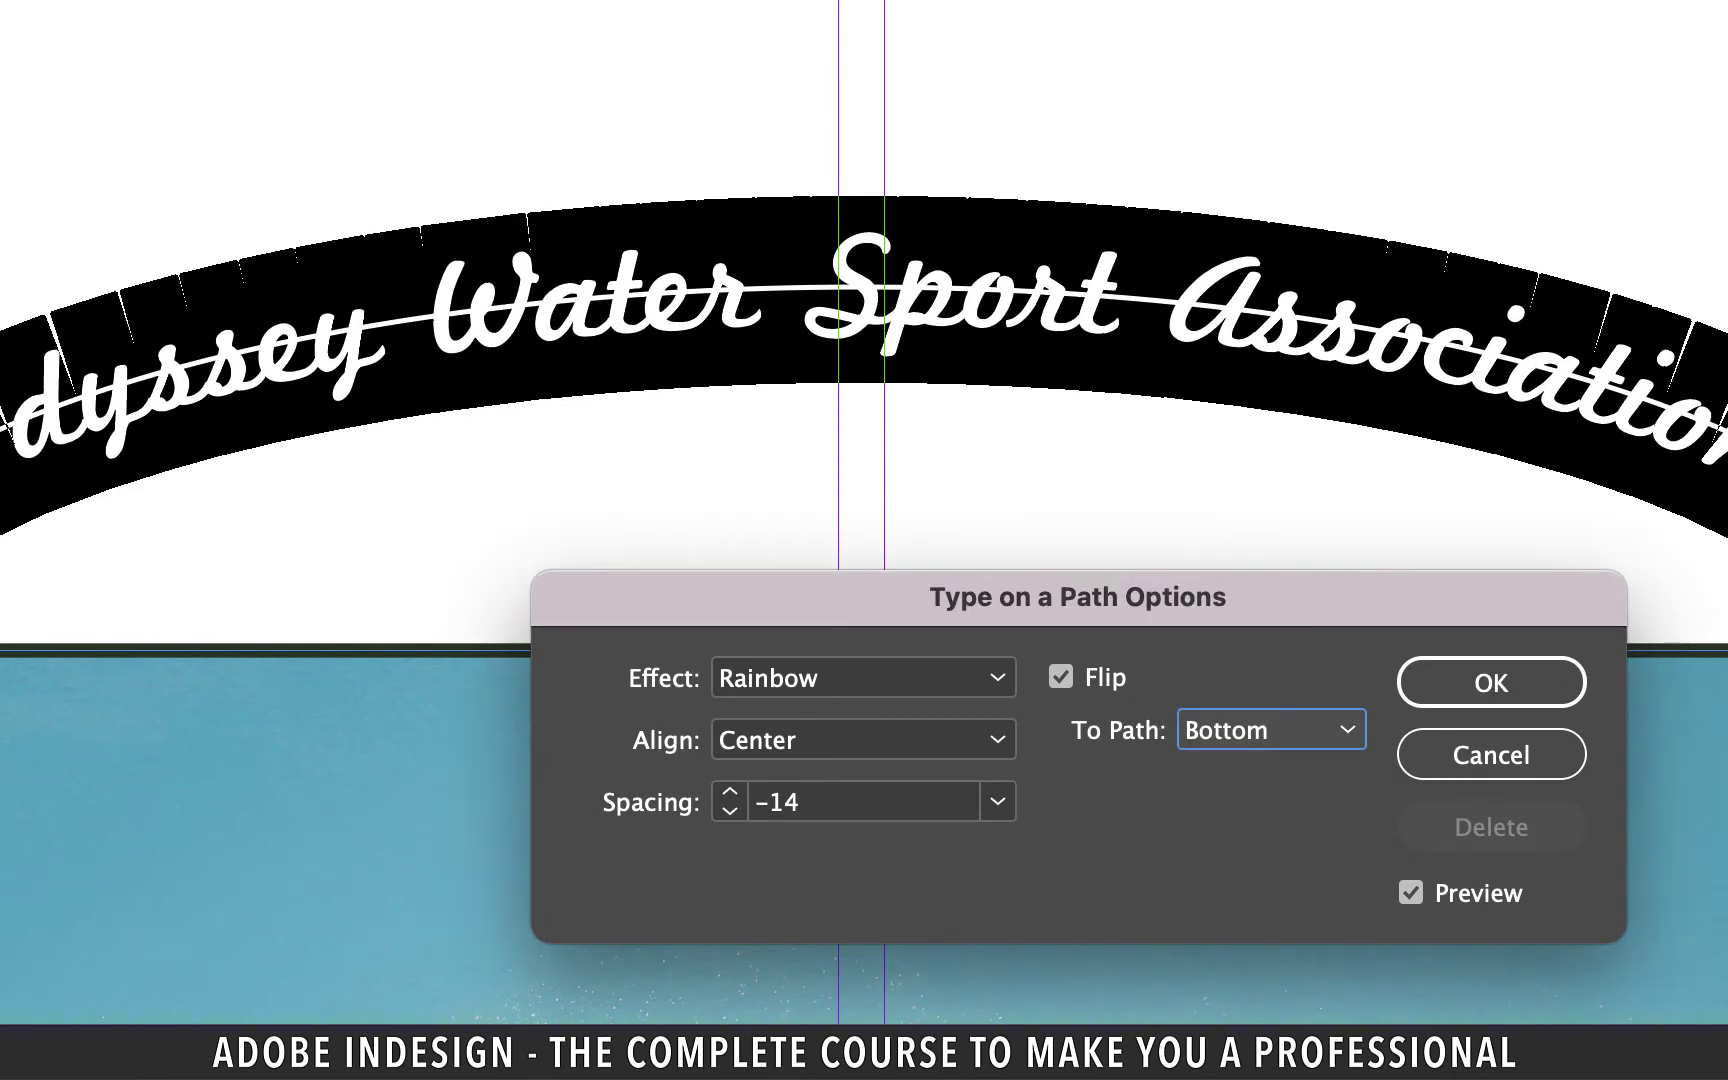
key("space")
key("Down")
key("Return")
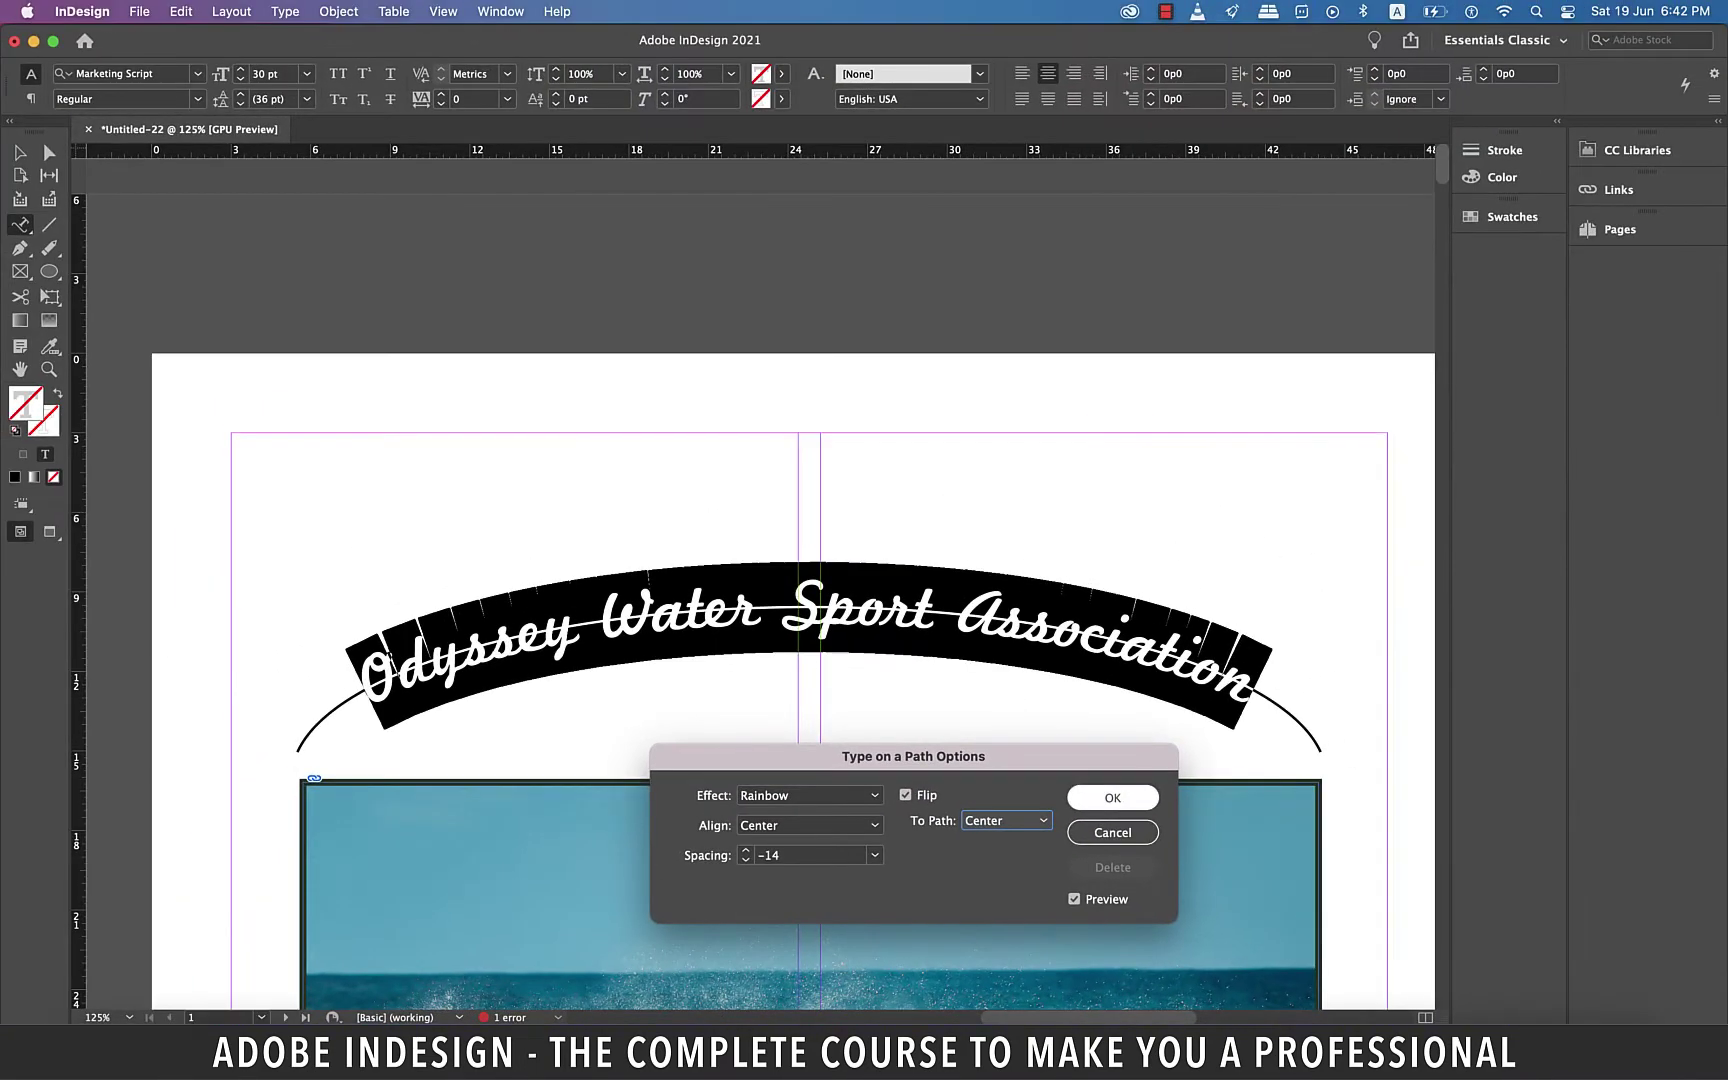
key("Return")
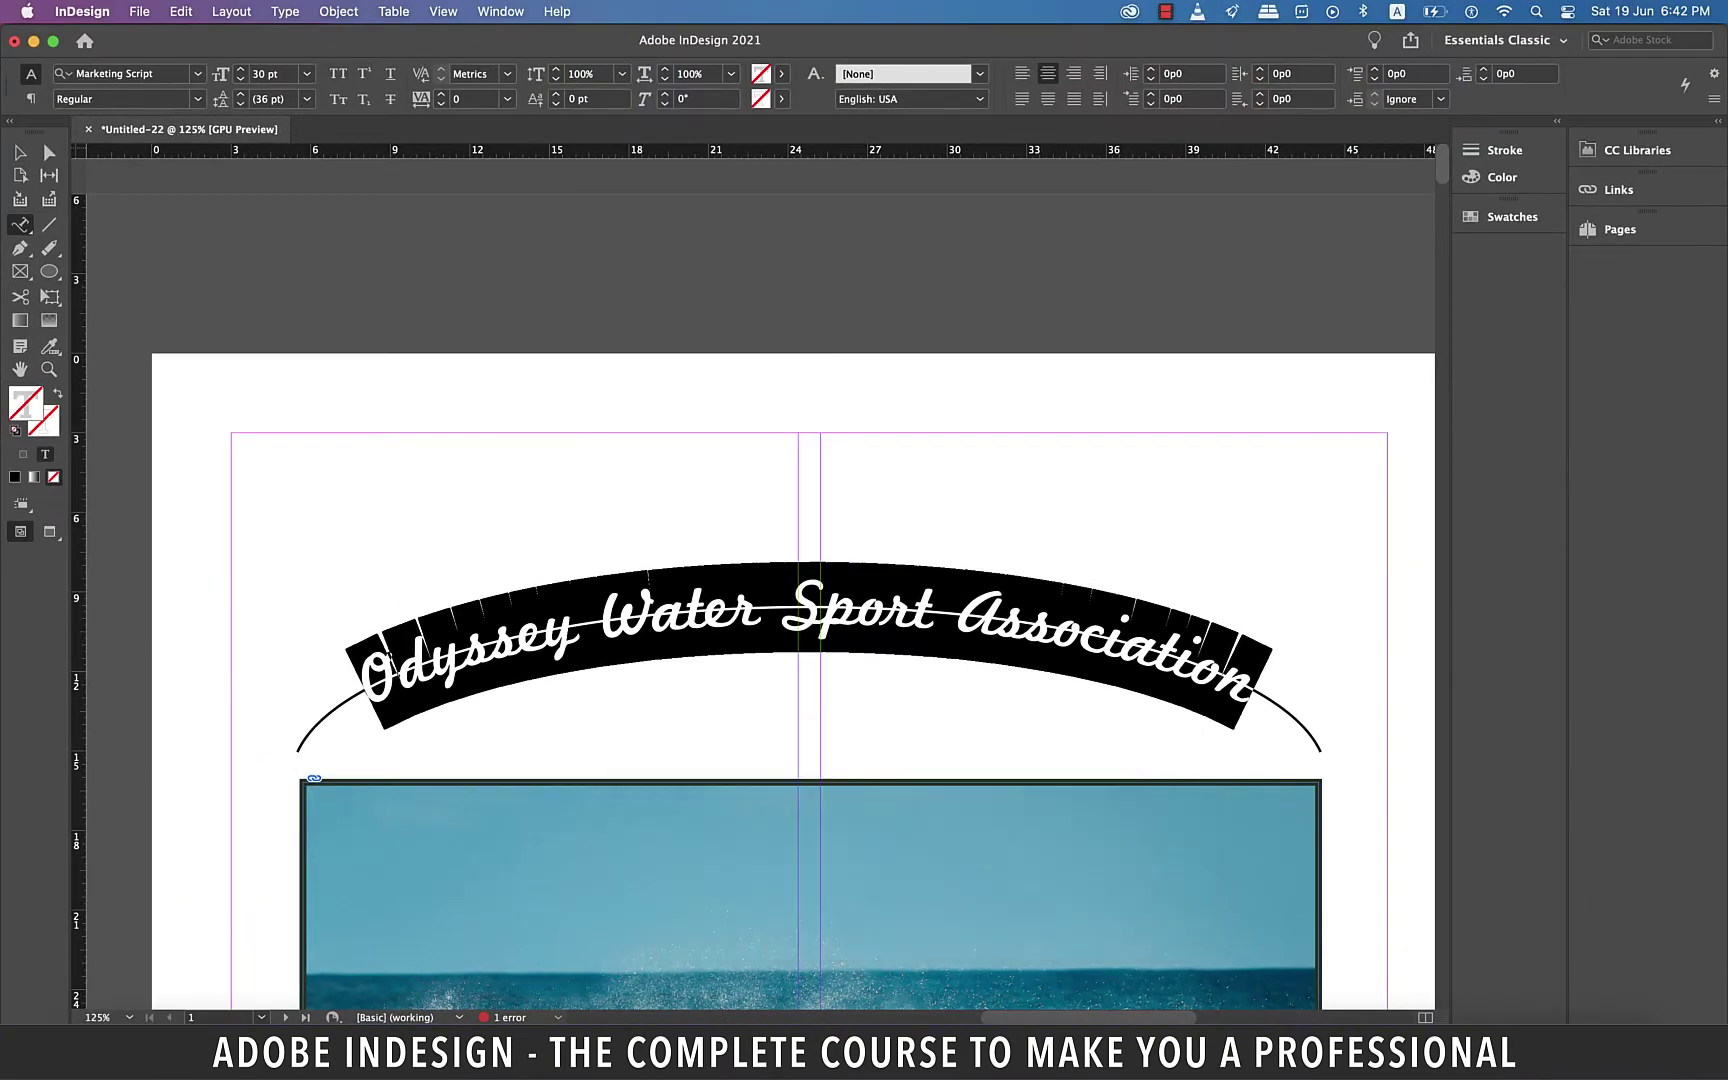
key("Escape")
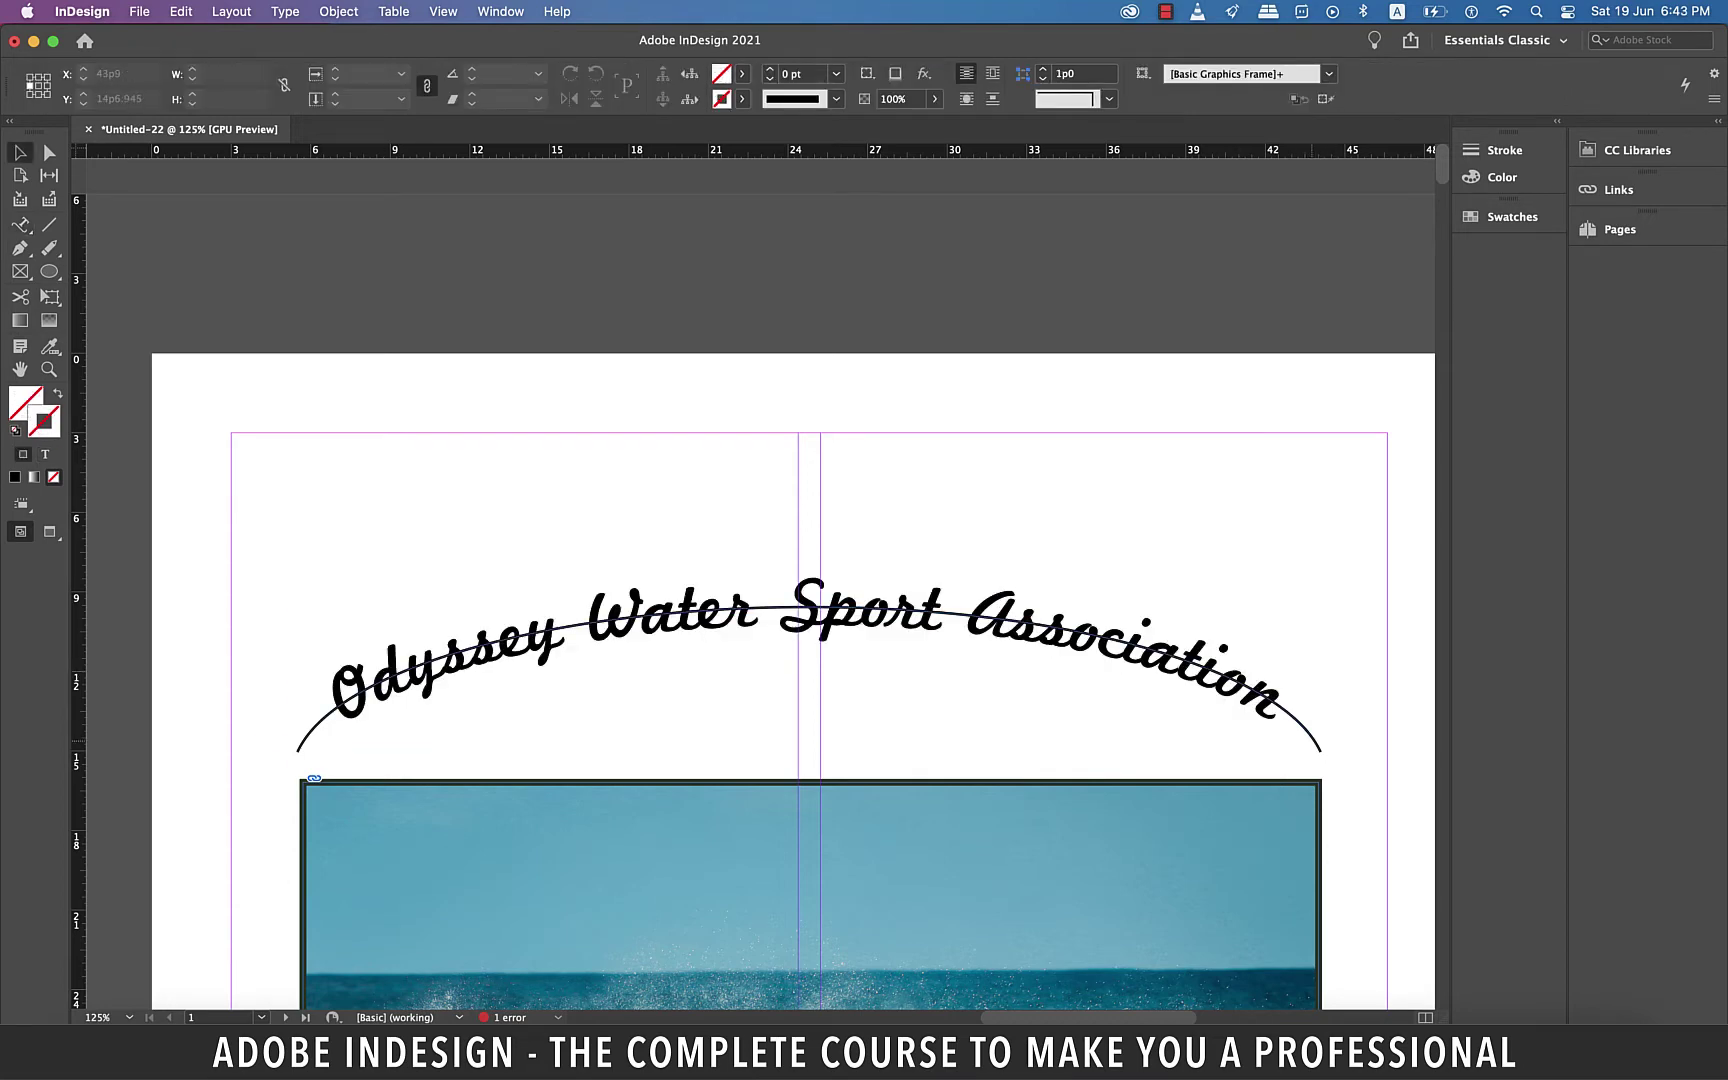
Set the stroke weight of the title's arc path to 0 pt
left_click(1313, 743)
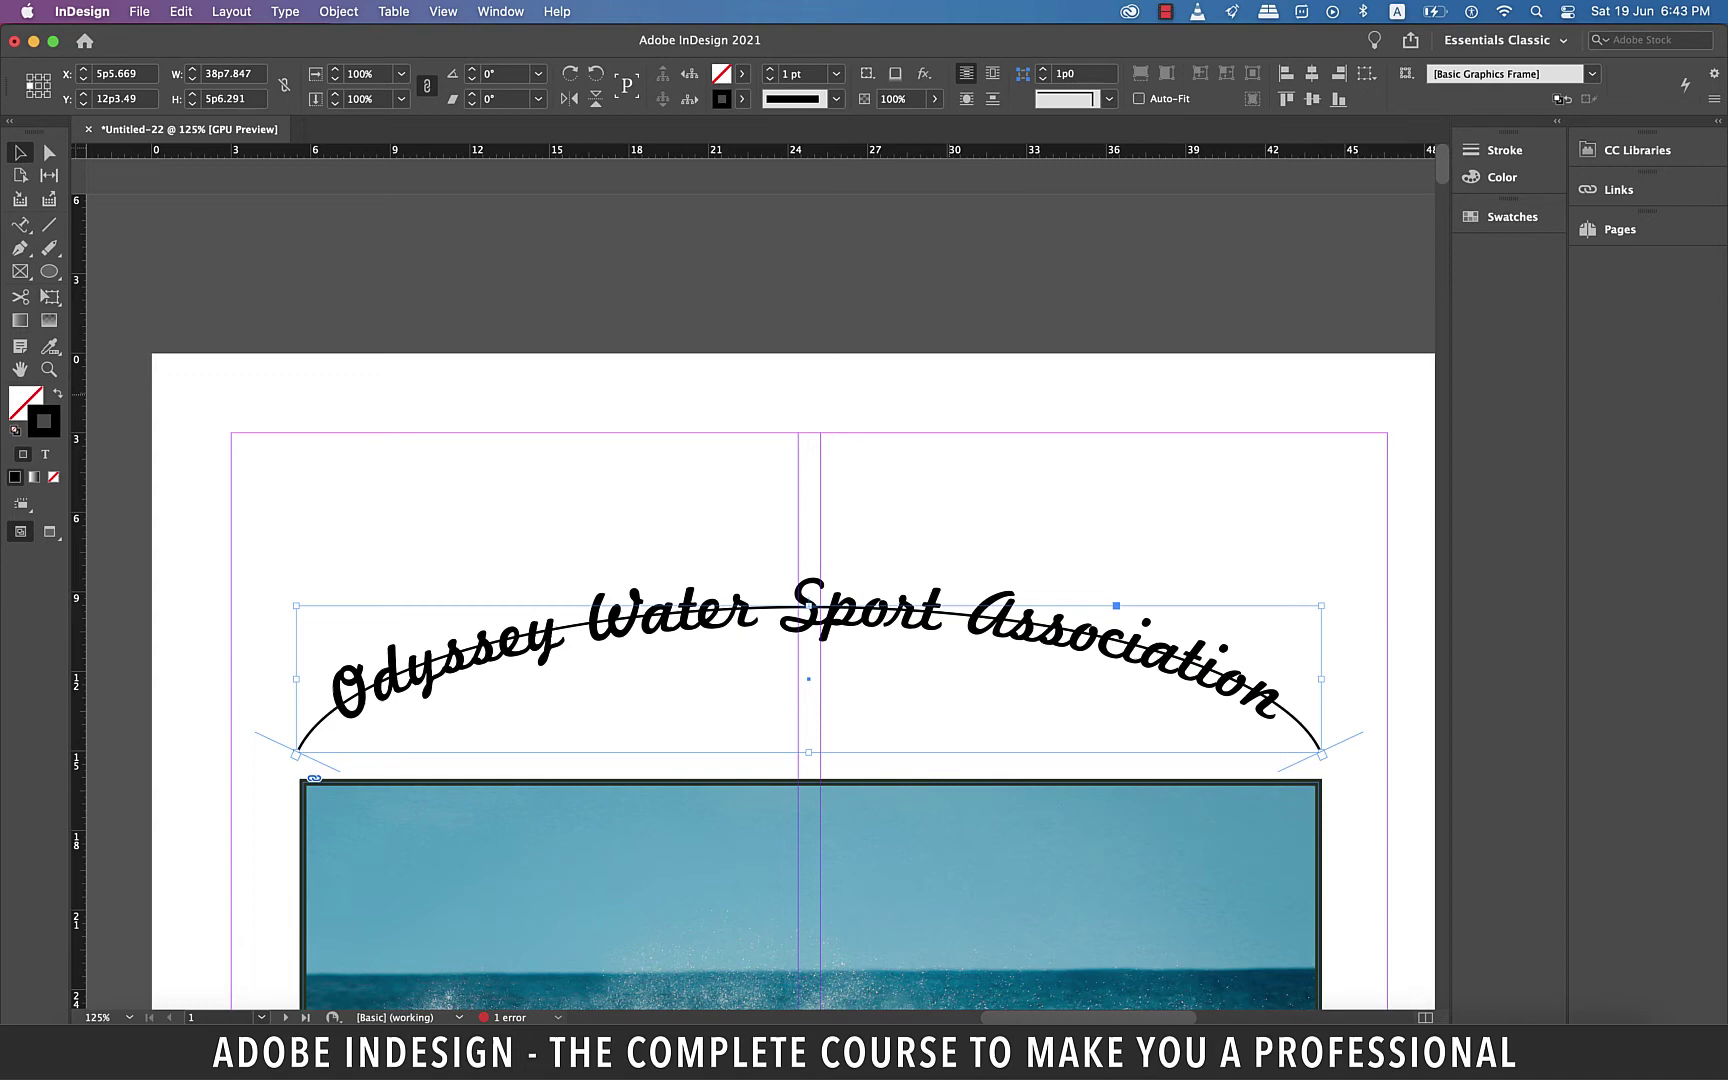
left_click(836, 73)
left_click(810, 95)
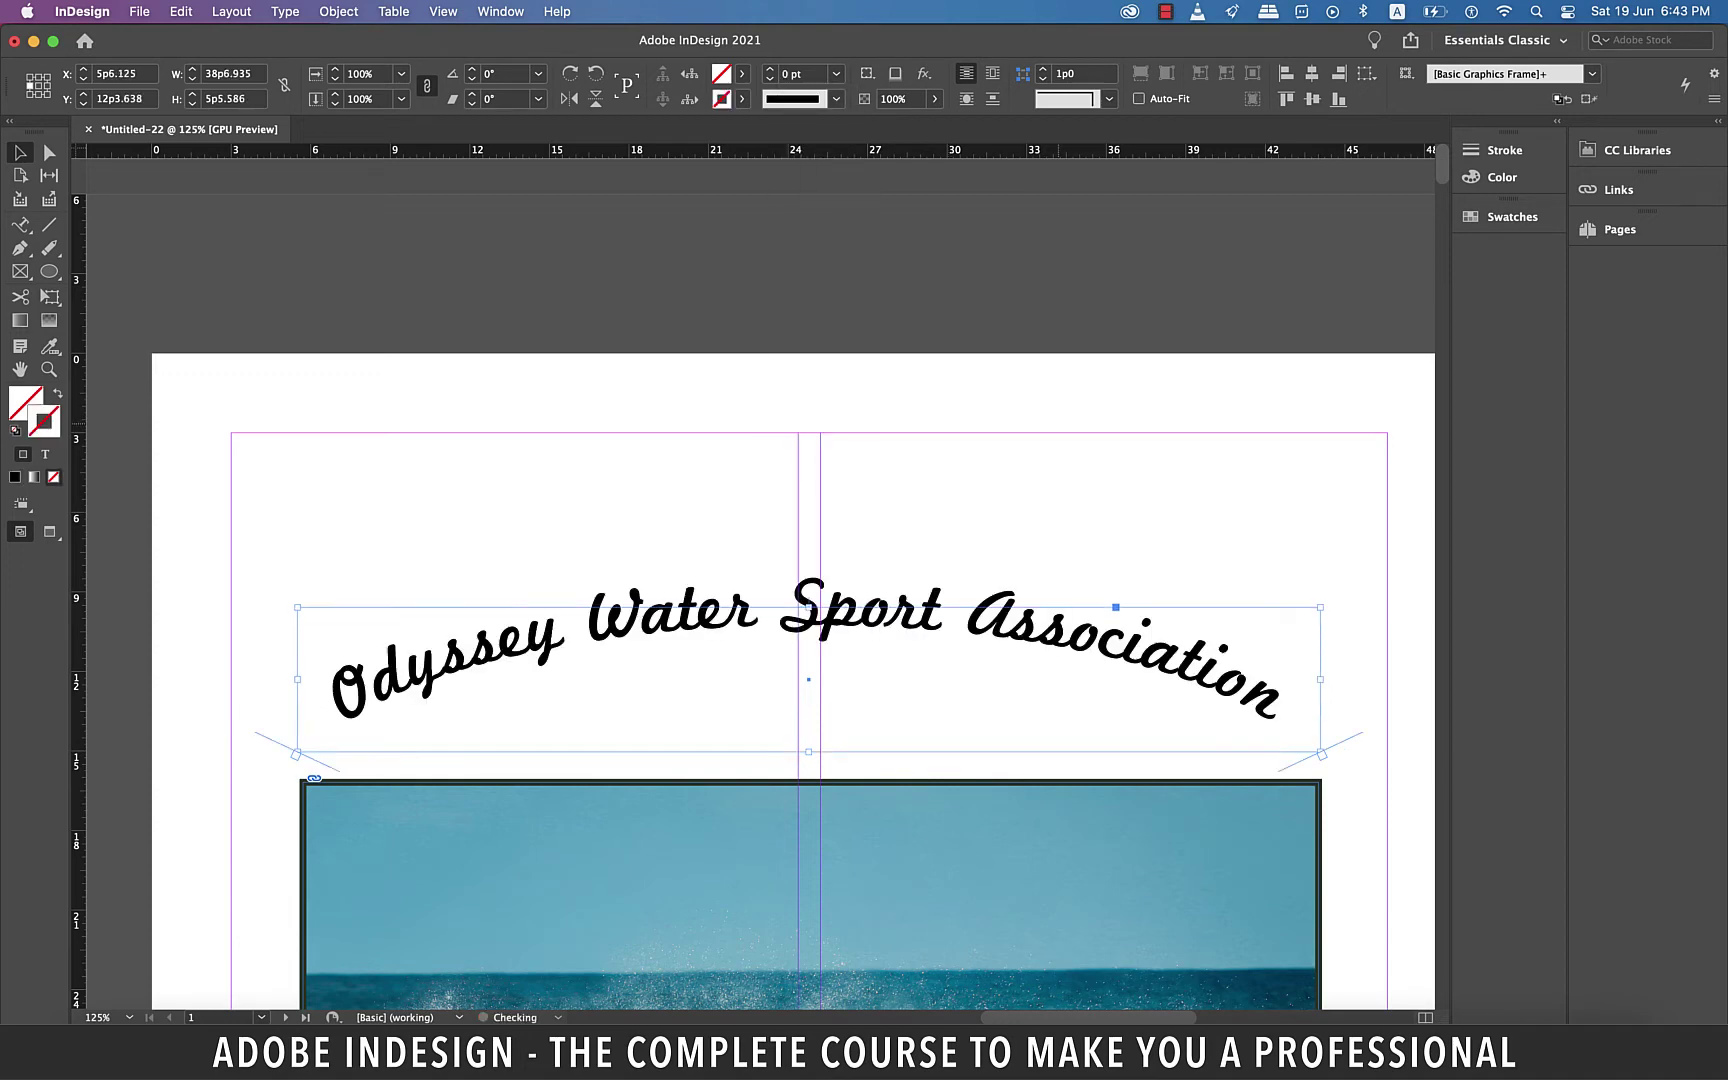
left_click(1061, 417)
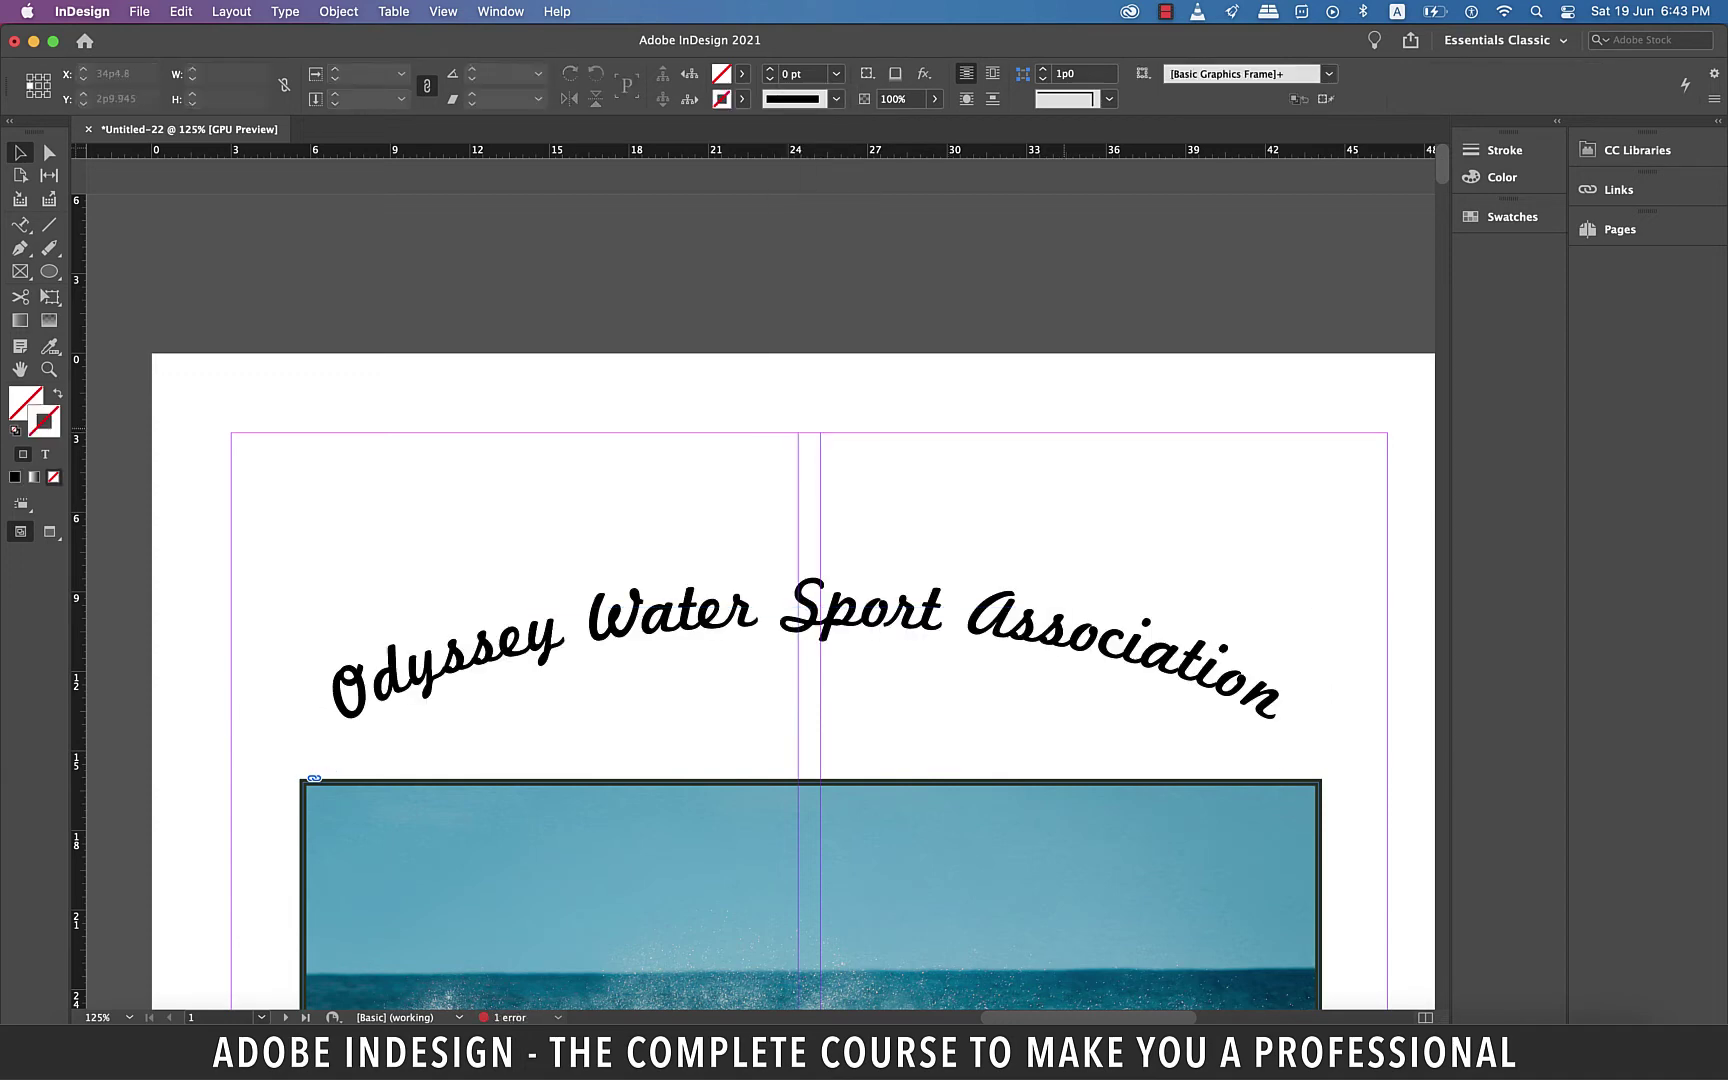
Change the font of the whole curved title to Marketing Script Inline
scroll(984, 476, "up", 1)
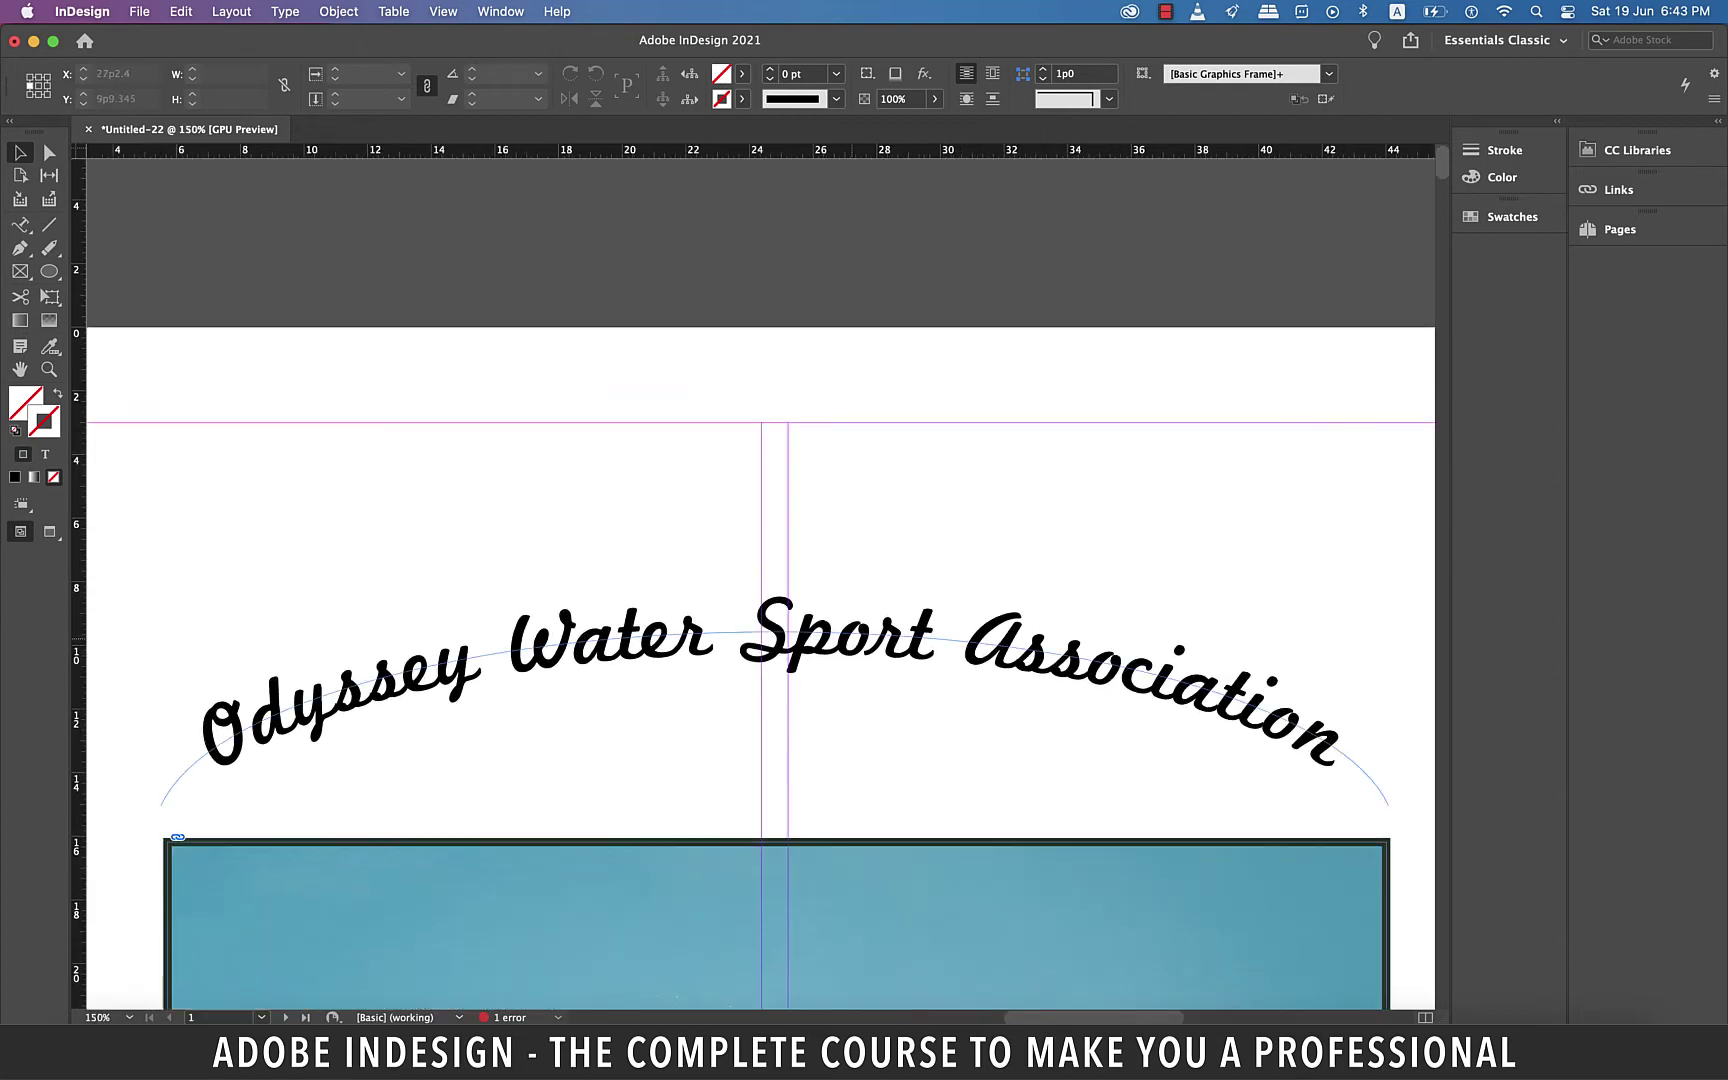
left_click(984, 645)
triple_click(675, 637)
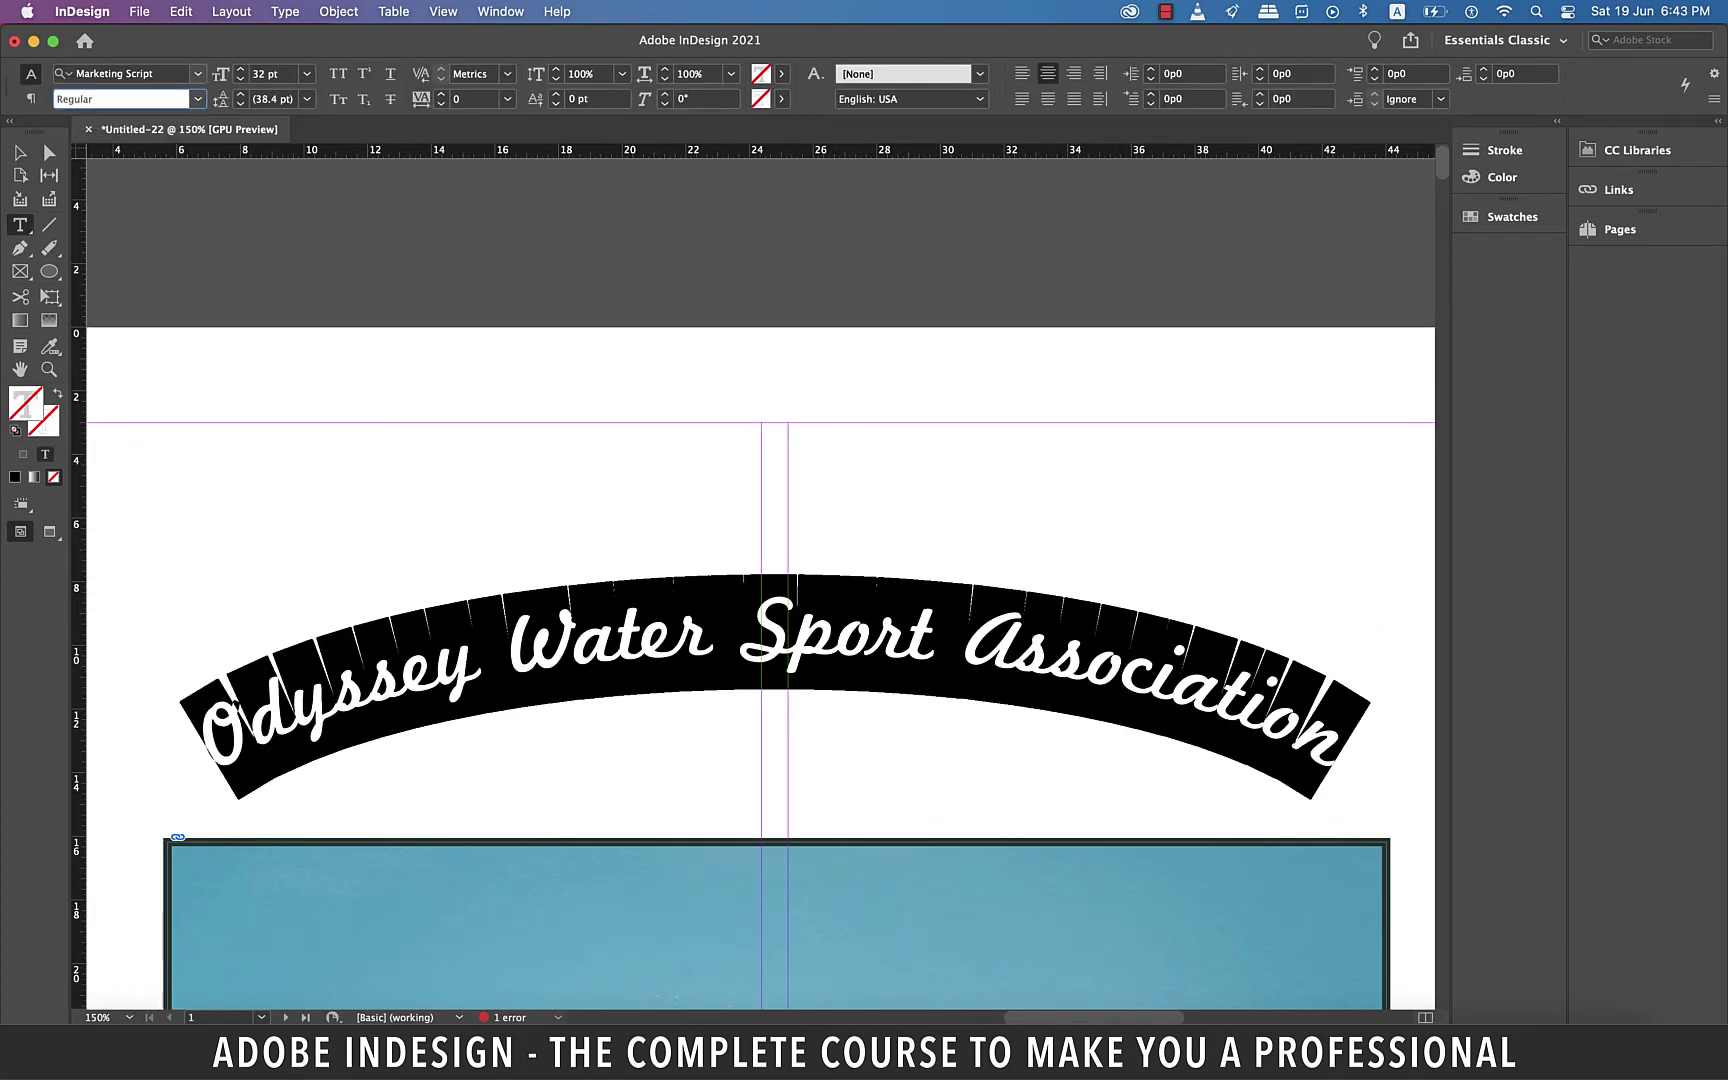
left_click(198, 74)
left_click(200, 534)
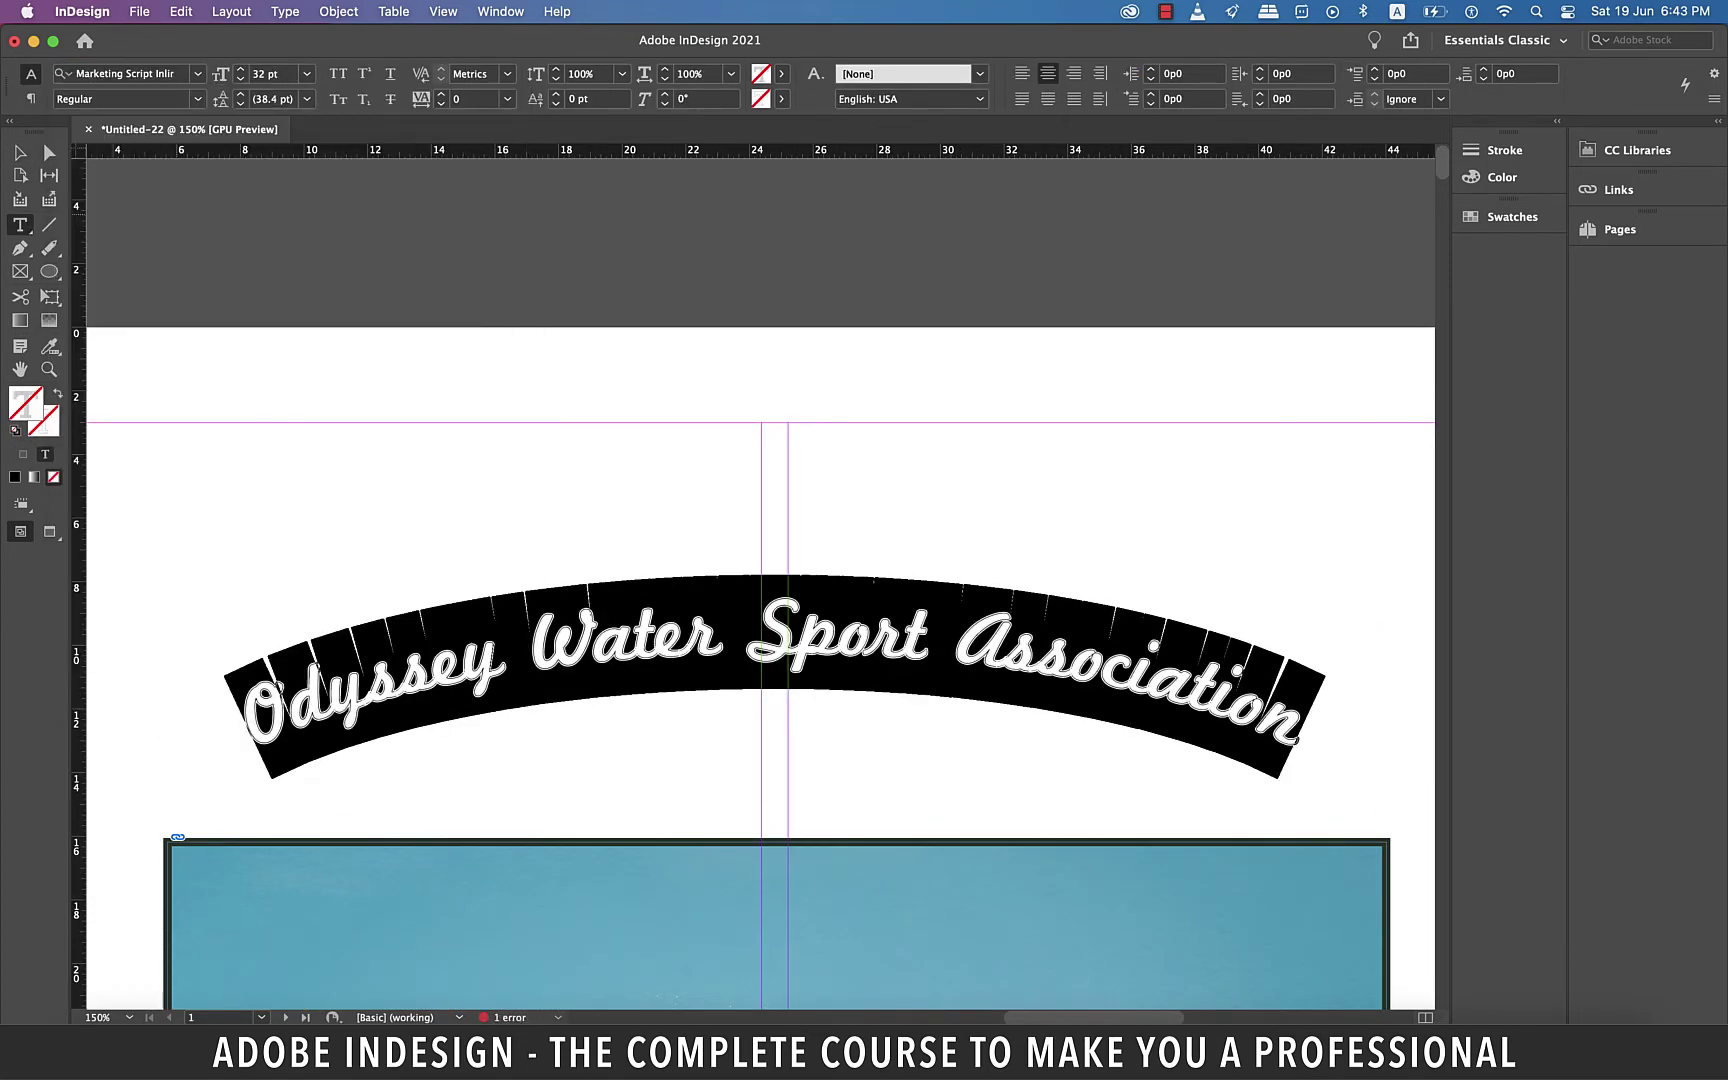
key("Escape")
key("super+shift+a")
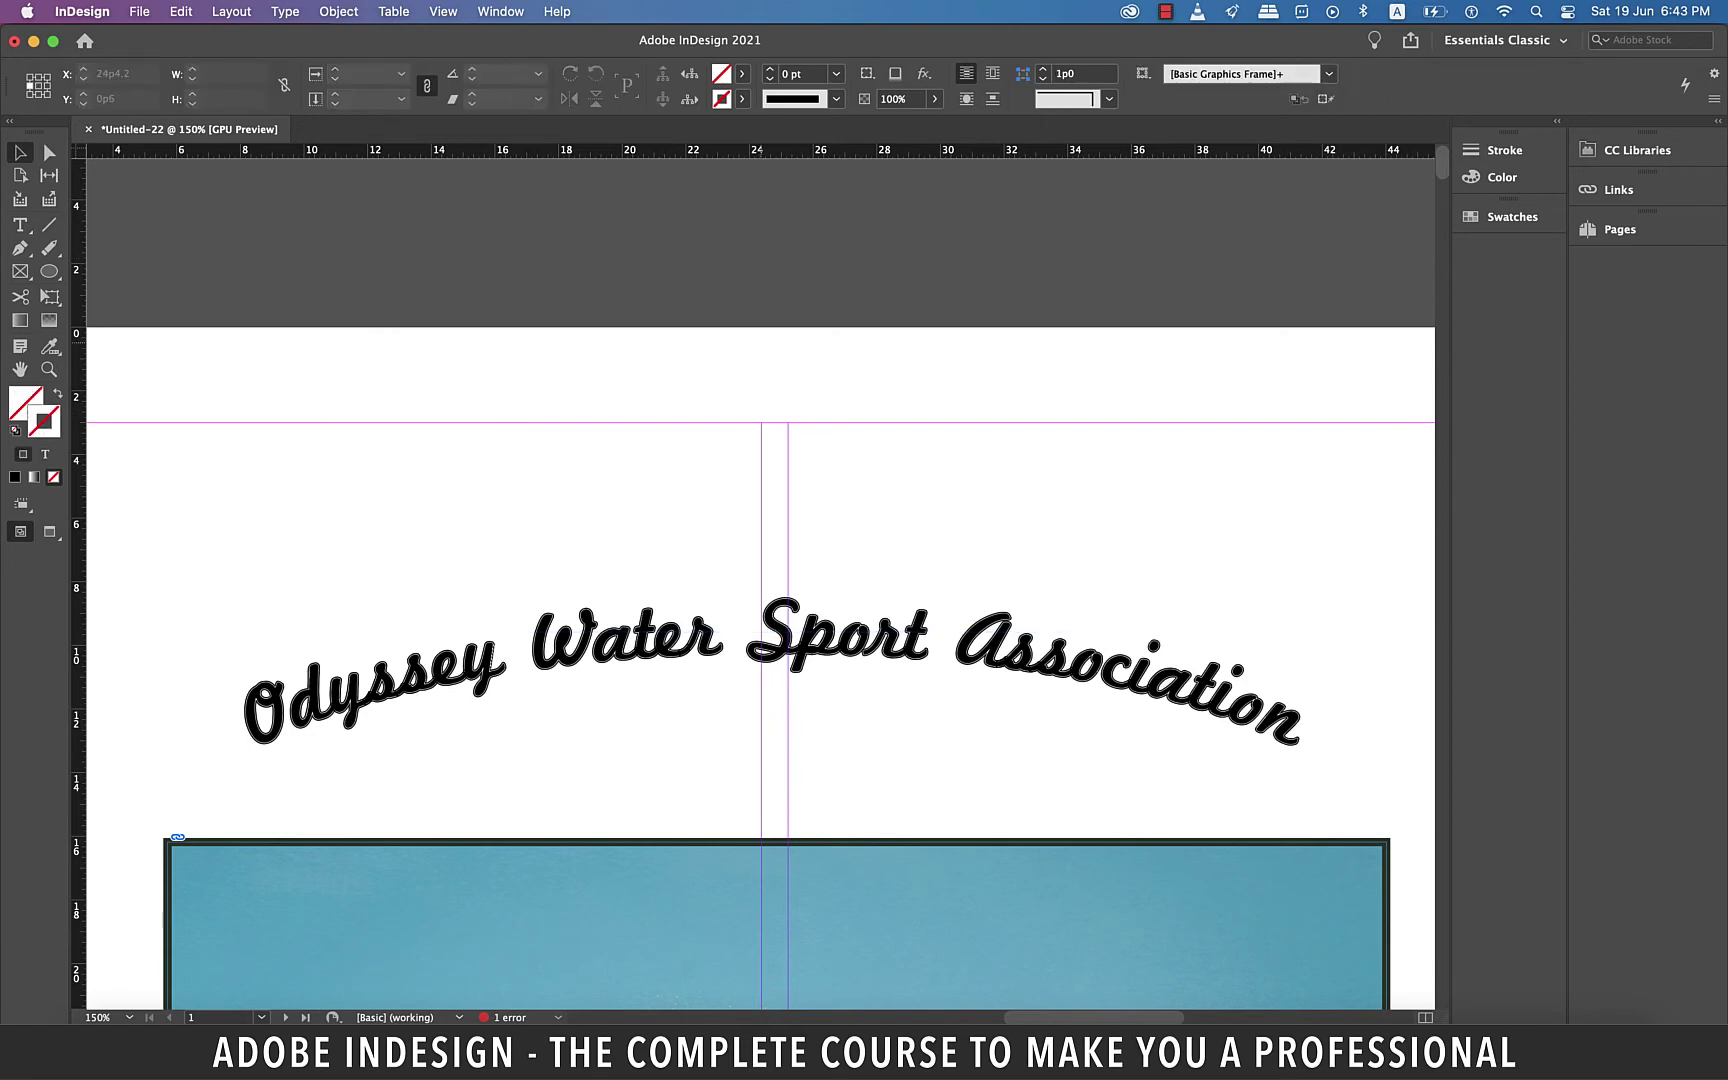
Delete the curved title and its path from above the surfing photo
scroll(847, 435, "down", 5)
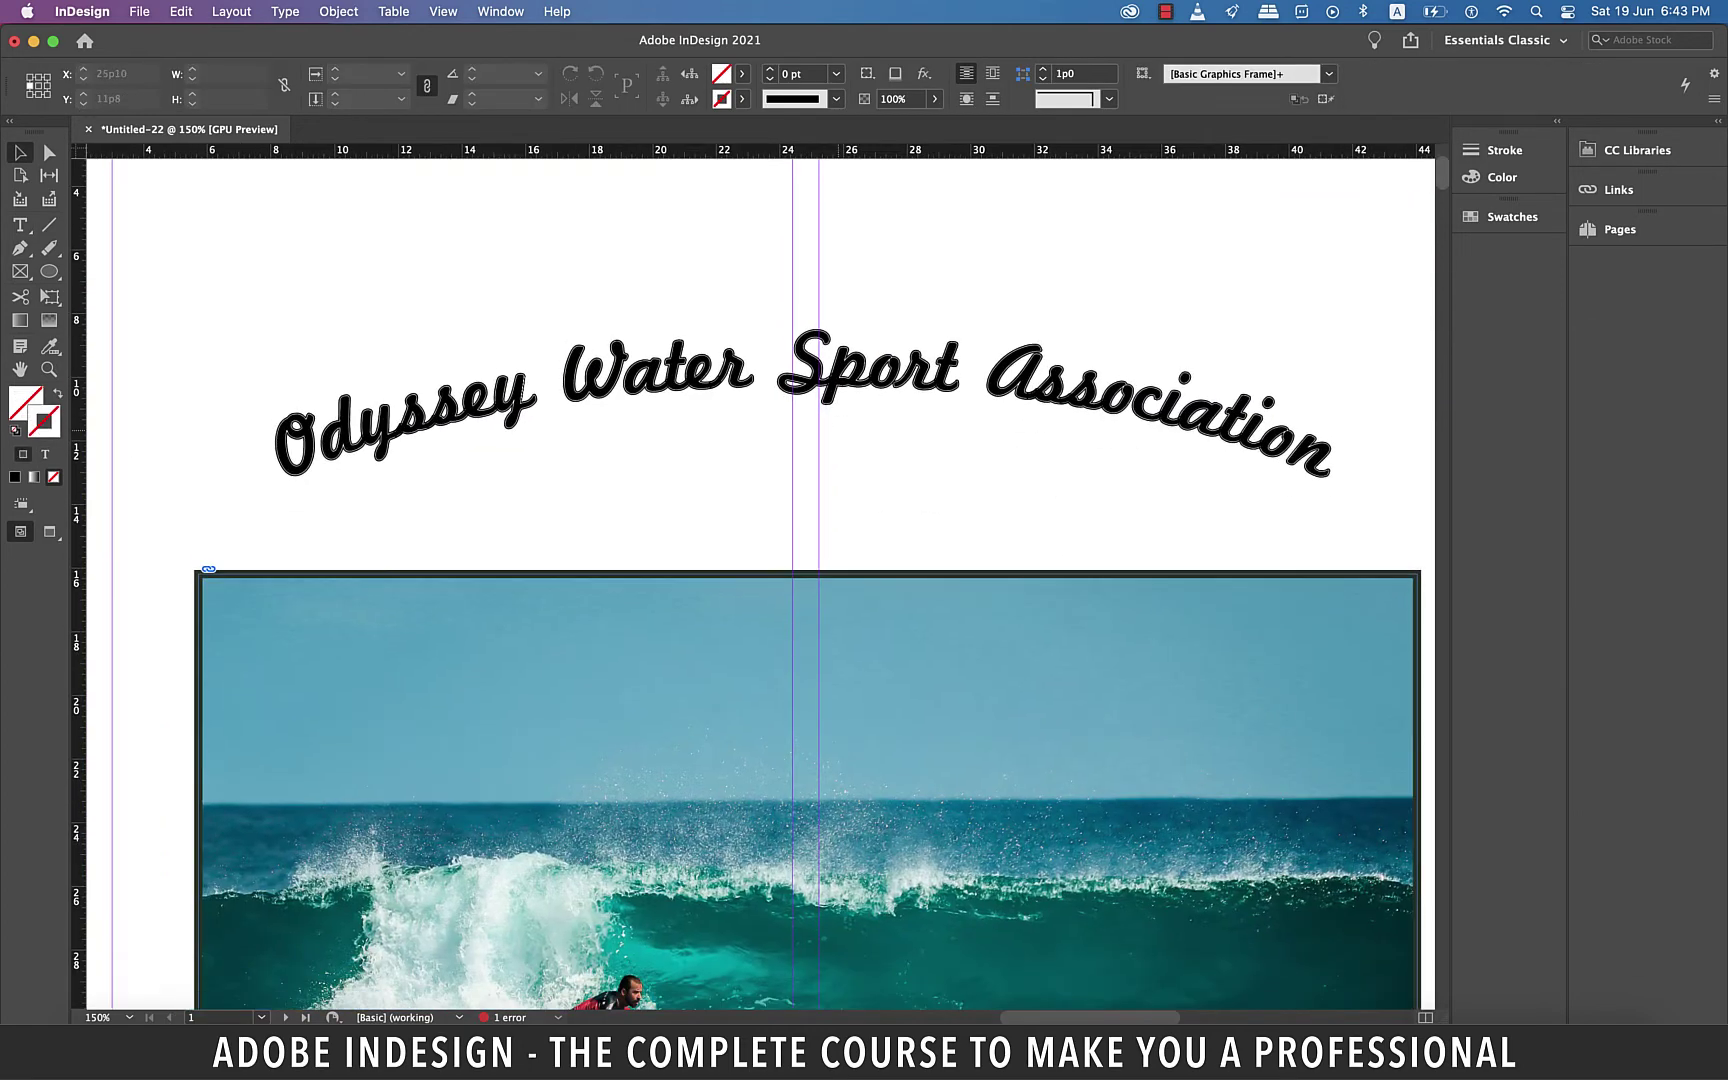
key("super+1")
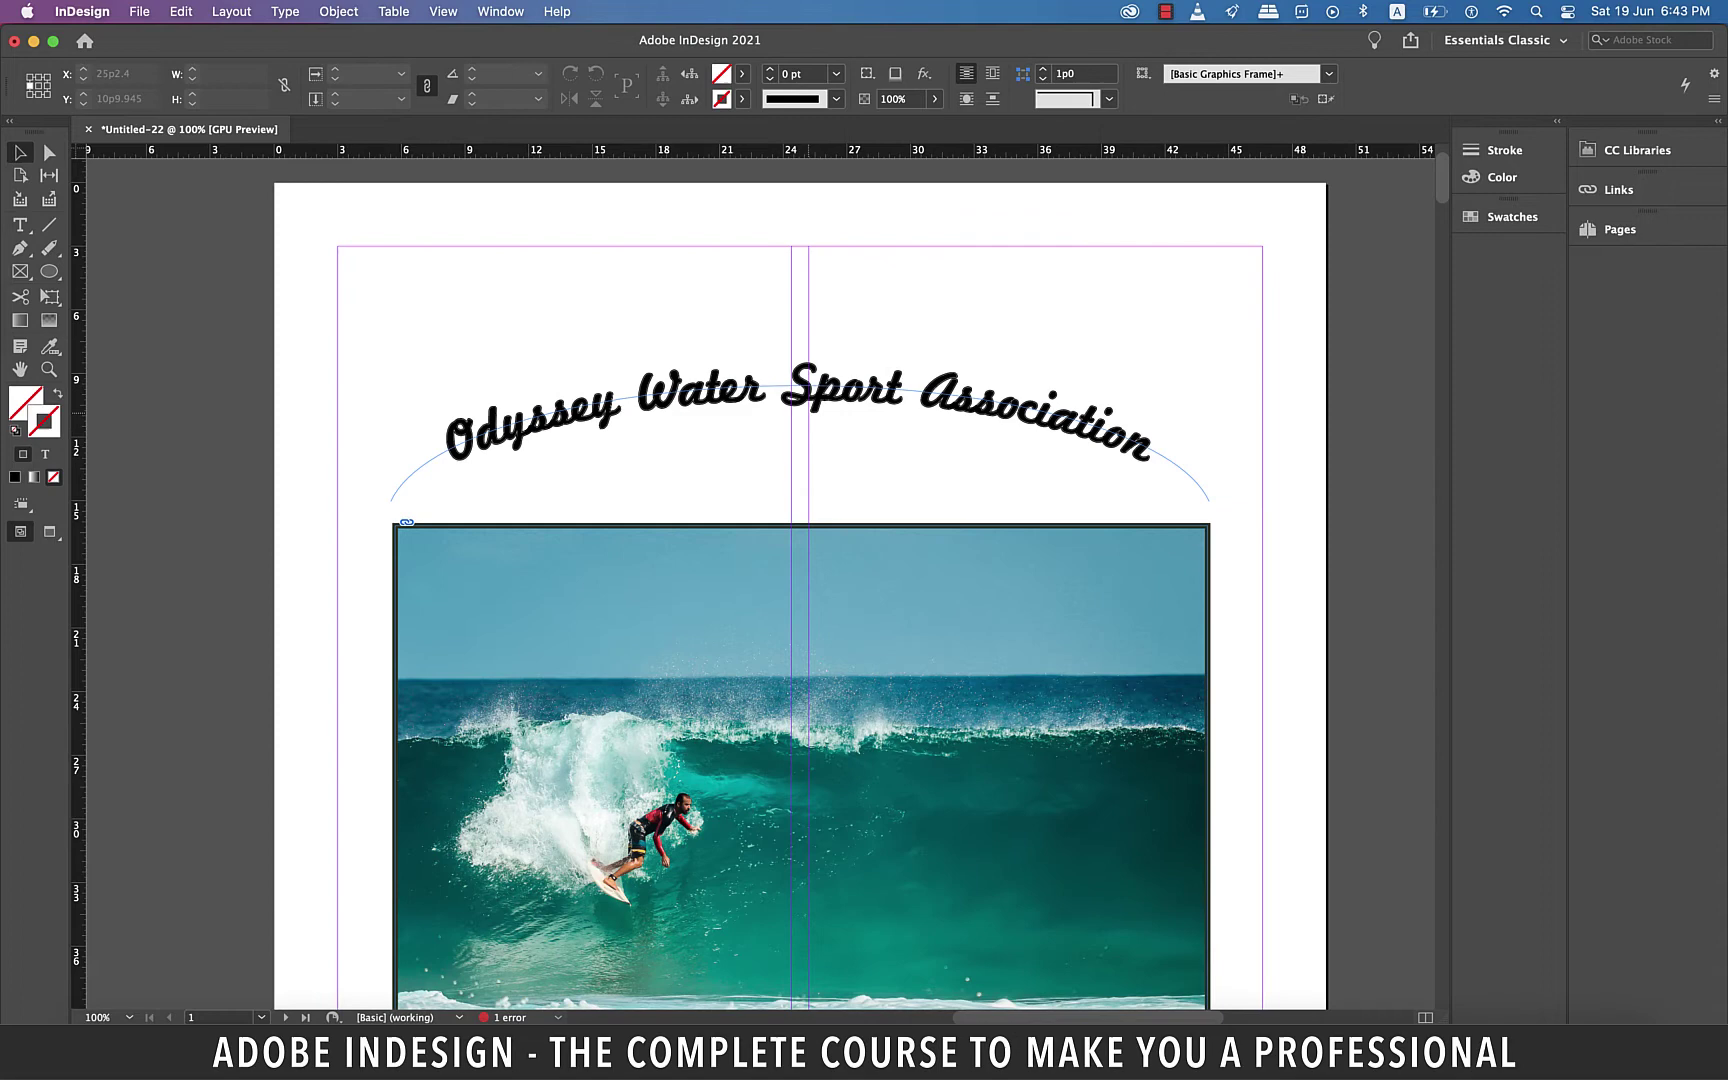
key("super+minus")
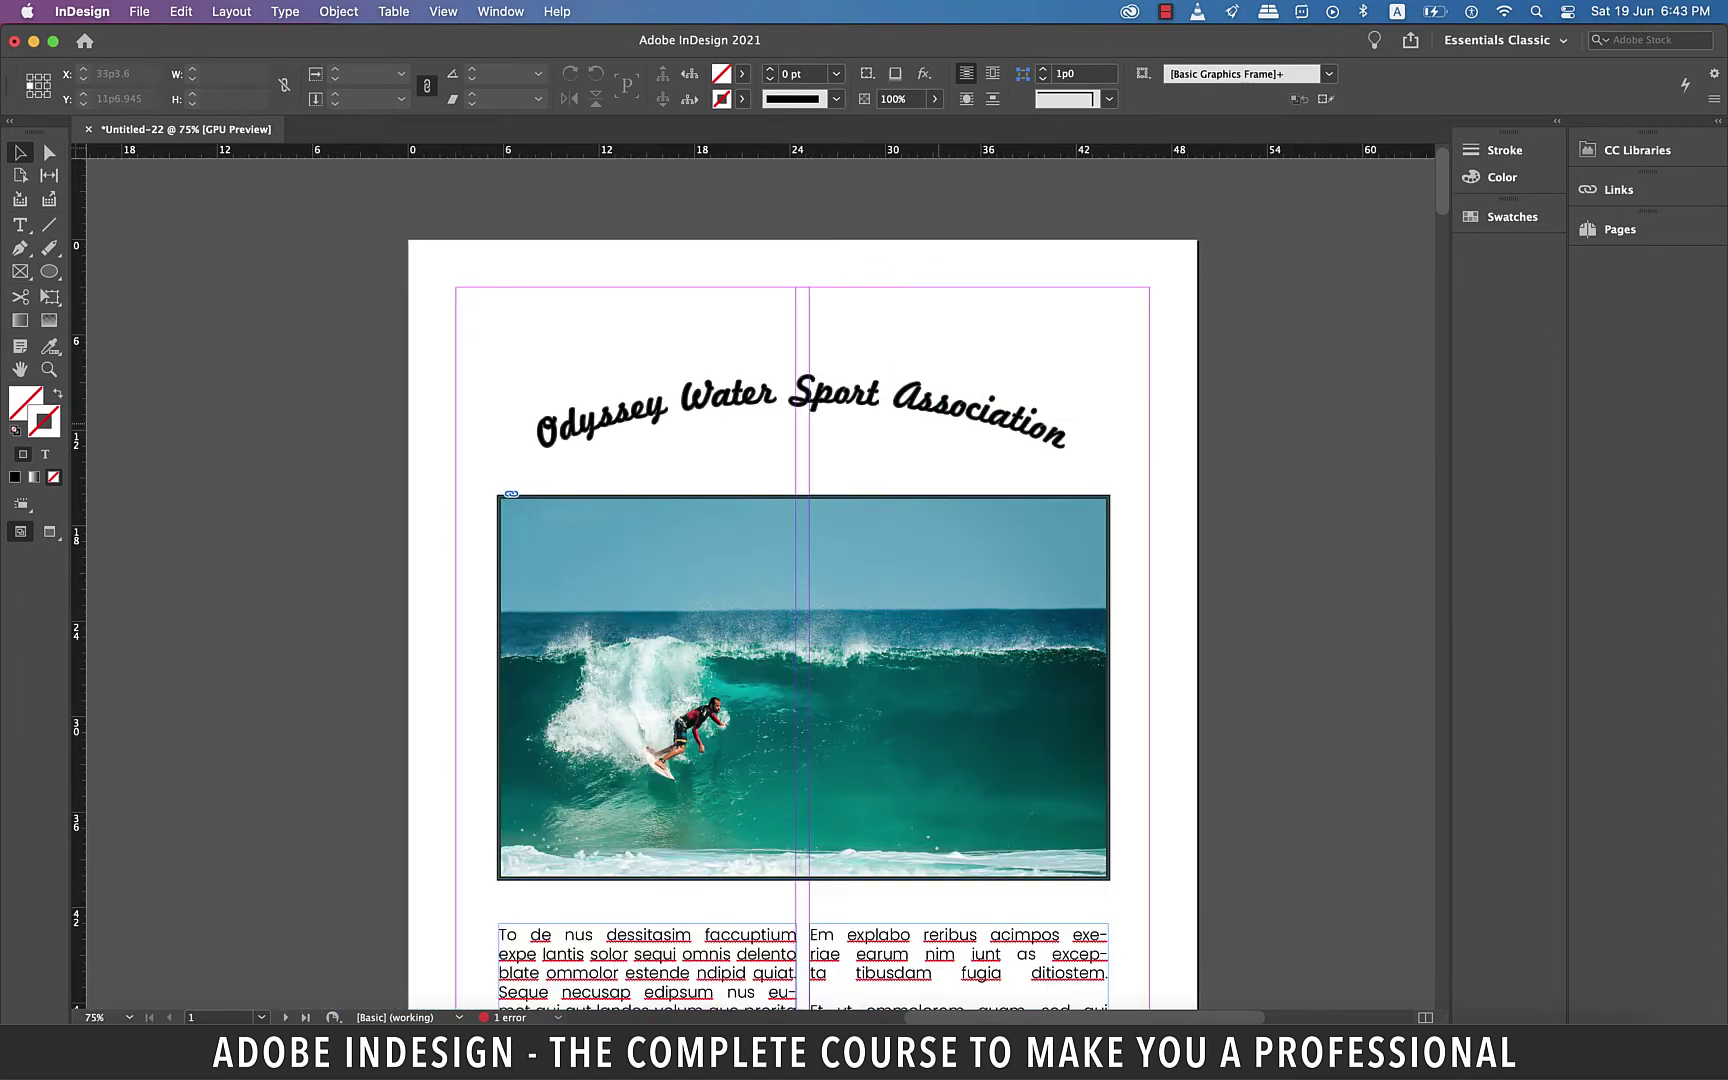
key("super+equal")
key("super+equal")
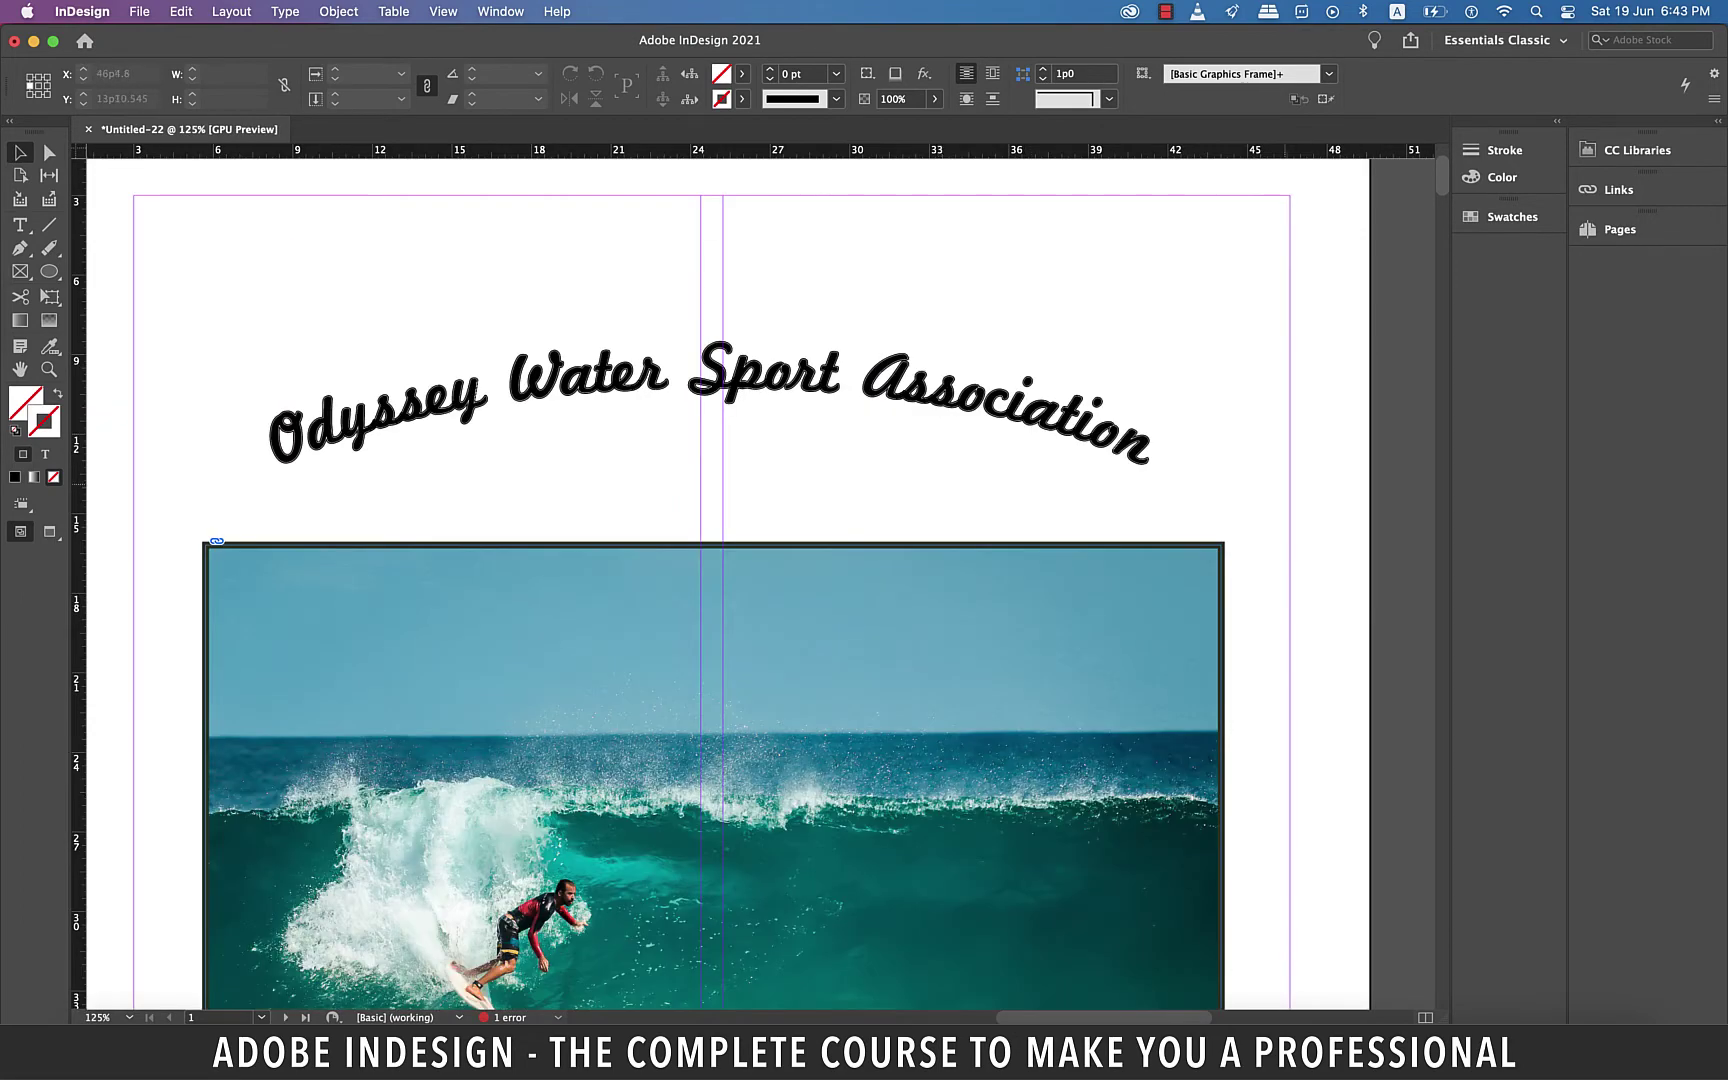
key("super+minus")
left_click_drag(1057, 289, 922, 453)
key("Delete")
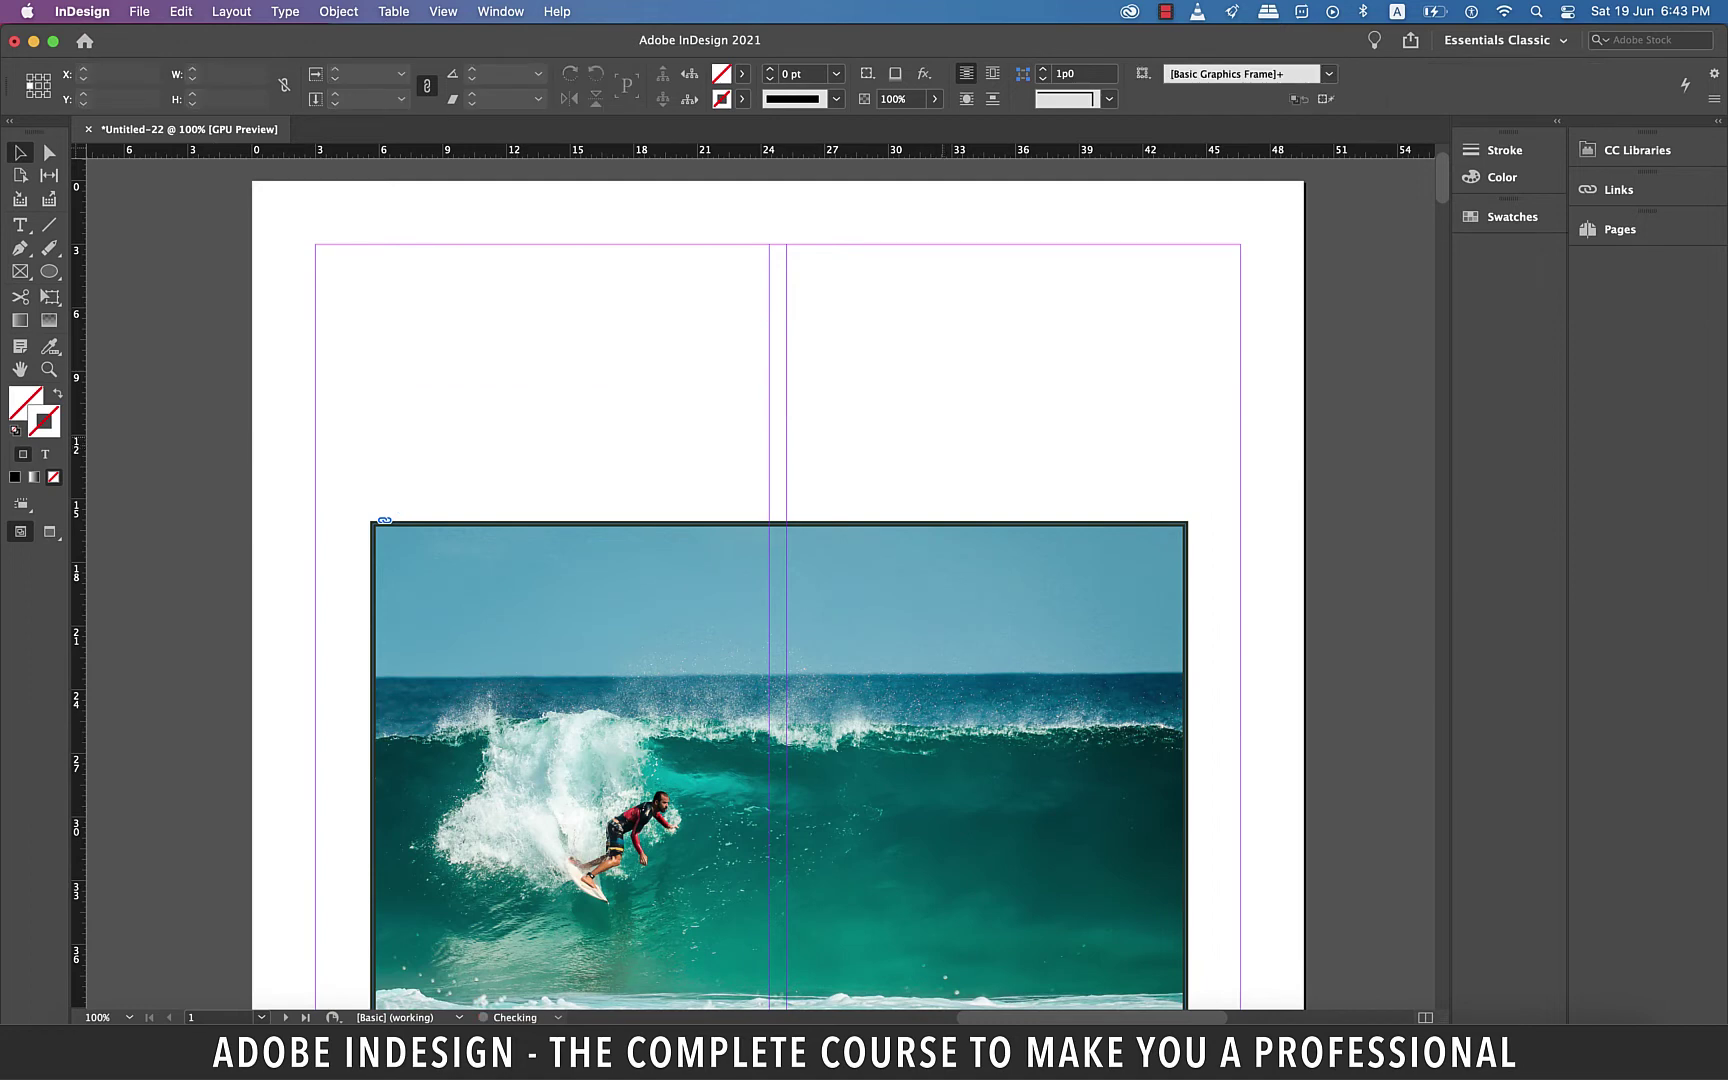
Place vertical guides along the photo's left and right edges at 5p6.6 and 44p2.4, and a horizontal guide above the photo at 13p8.145
left_click_drag(79, 639, 369, 640)
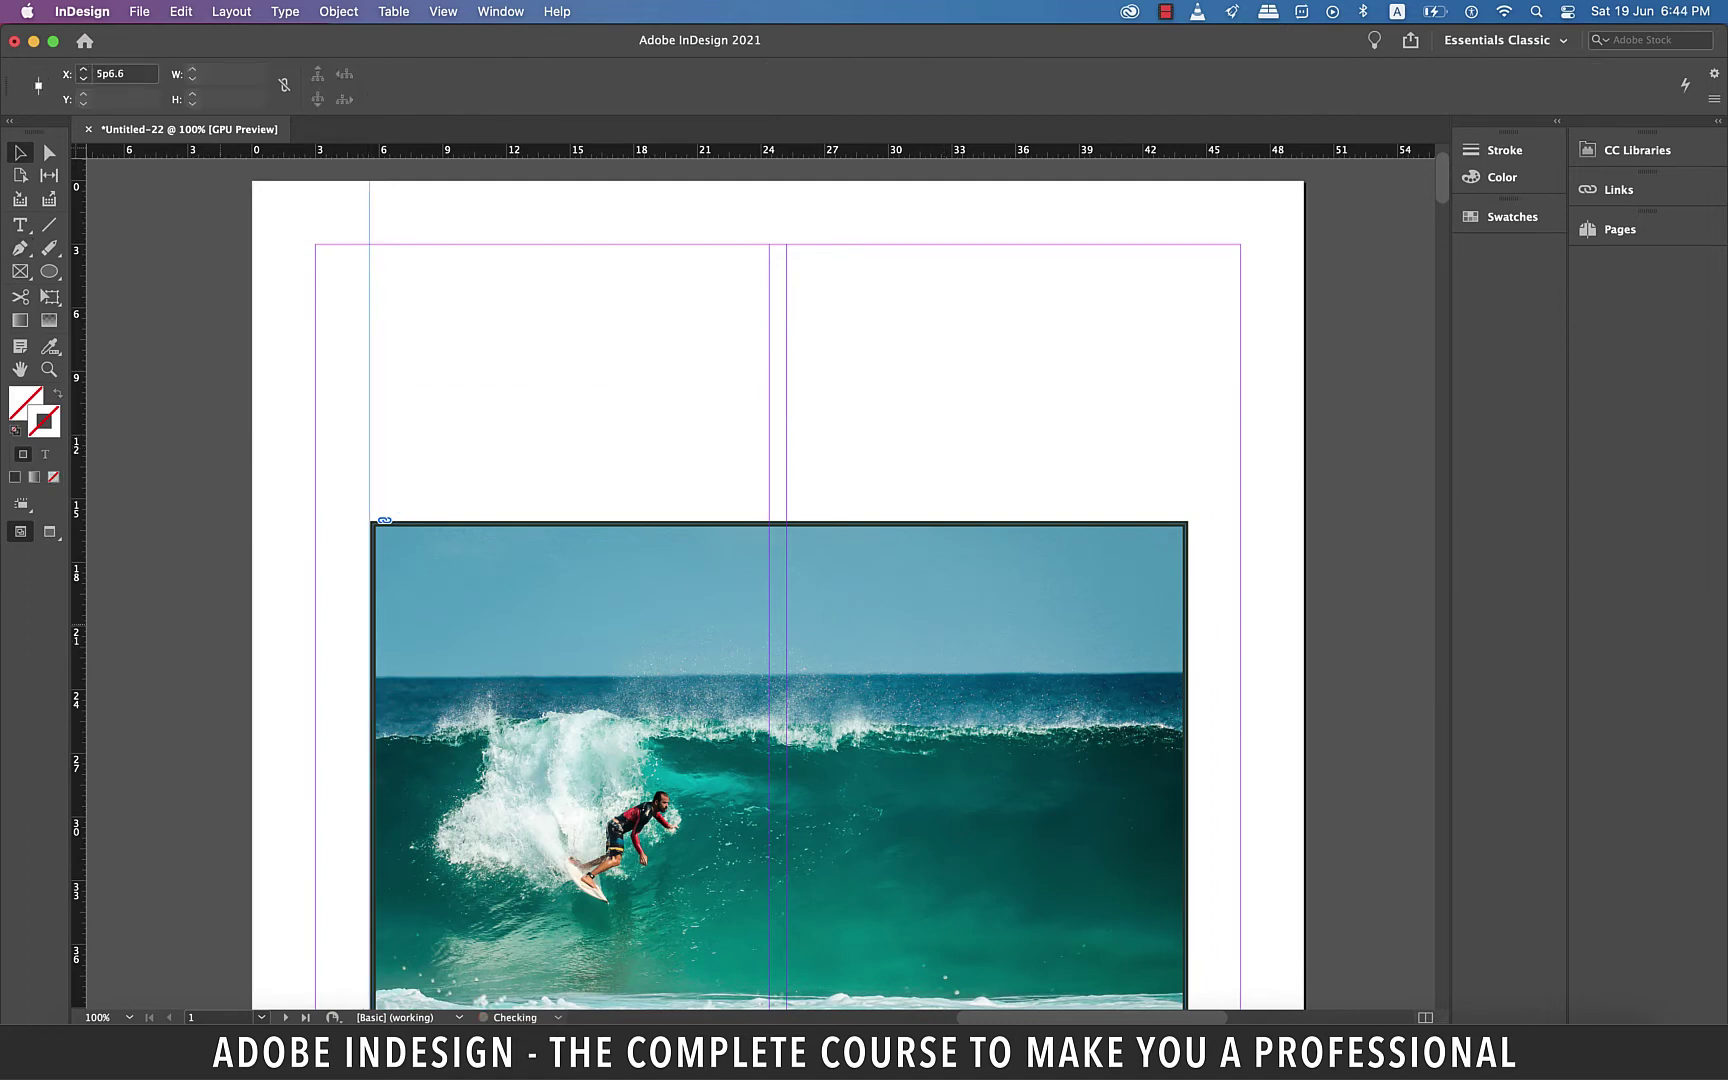
left_click_drag(79, 671, 1190, 671)
left_click_drag(1190, 400, 1186, 400)
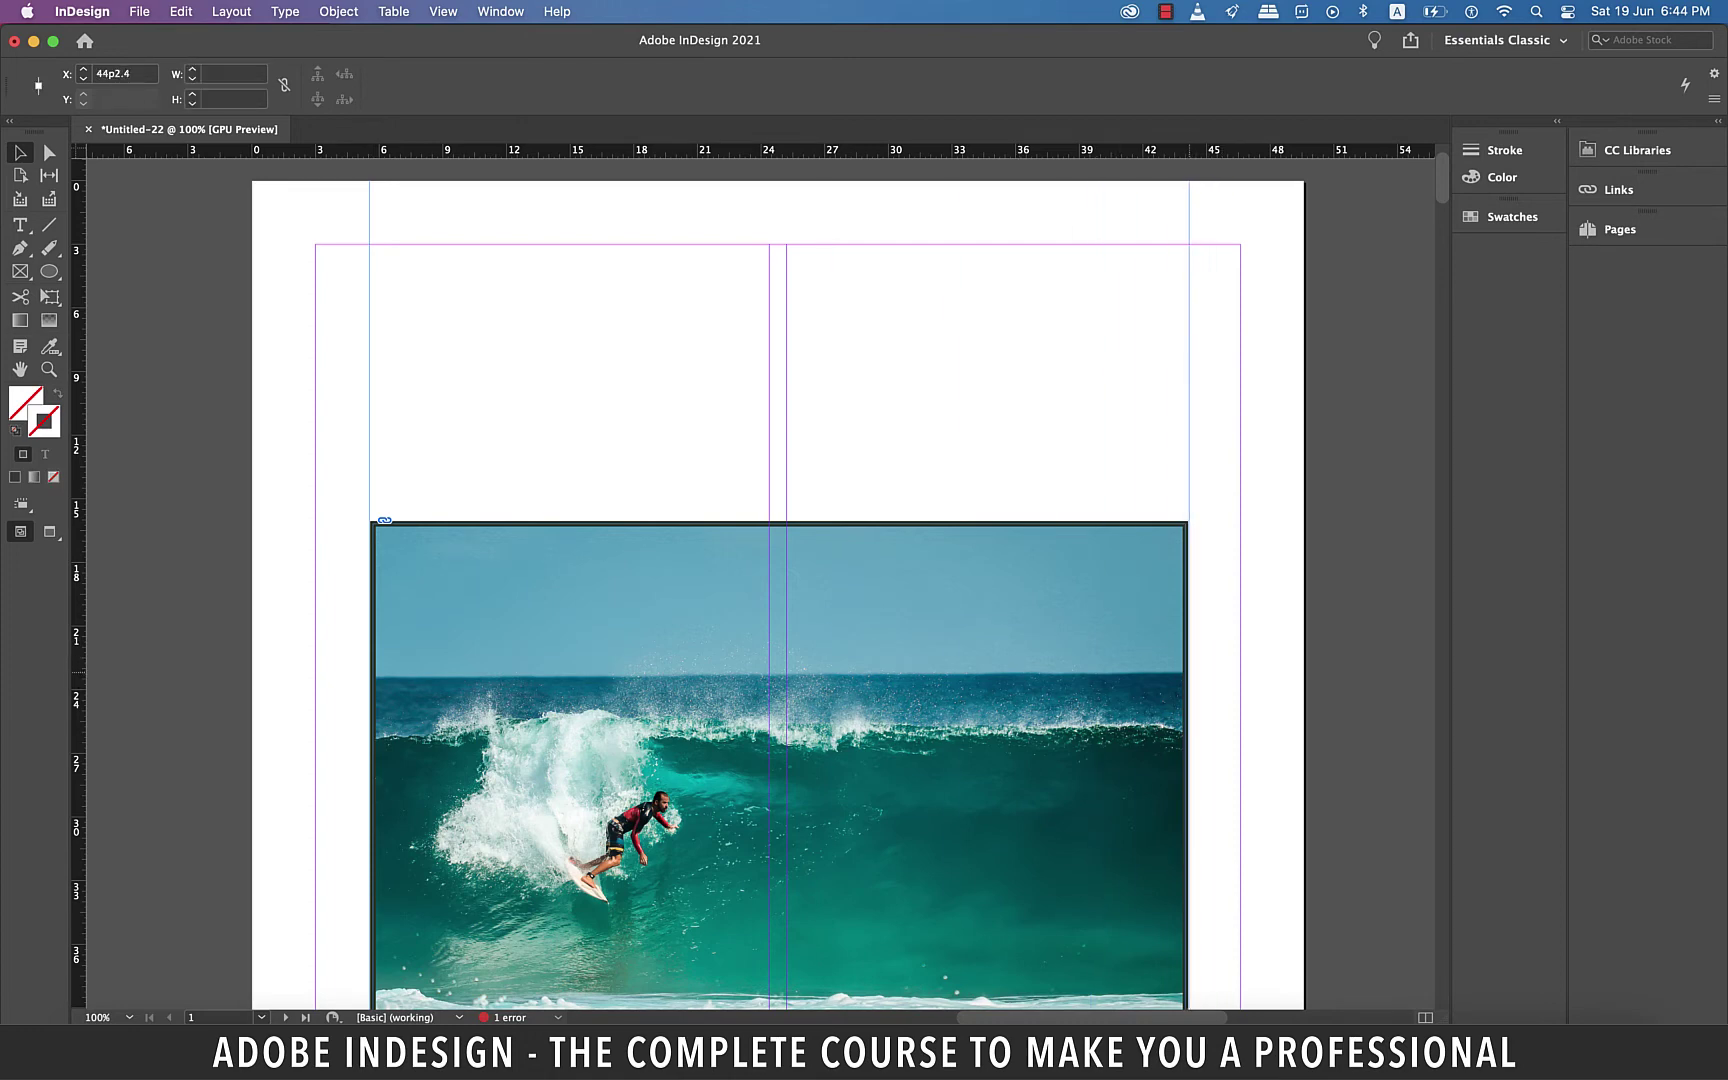
left_click(777, 765)
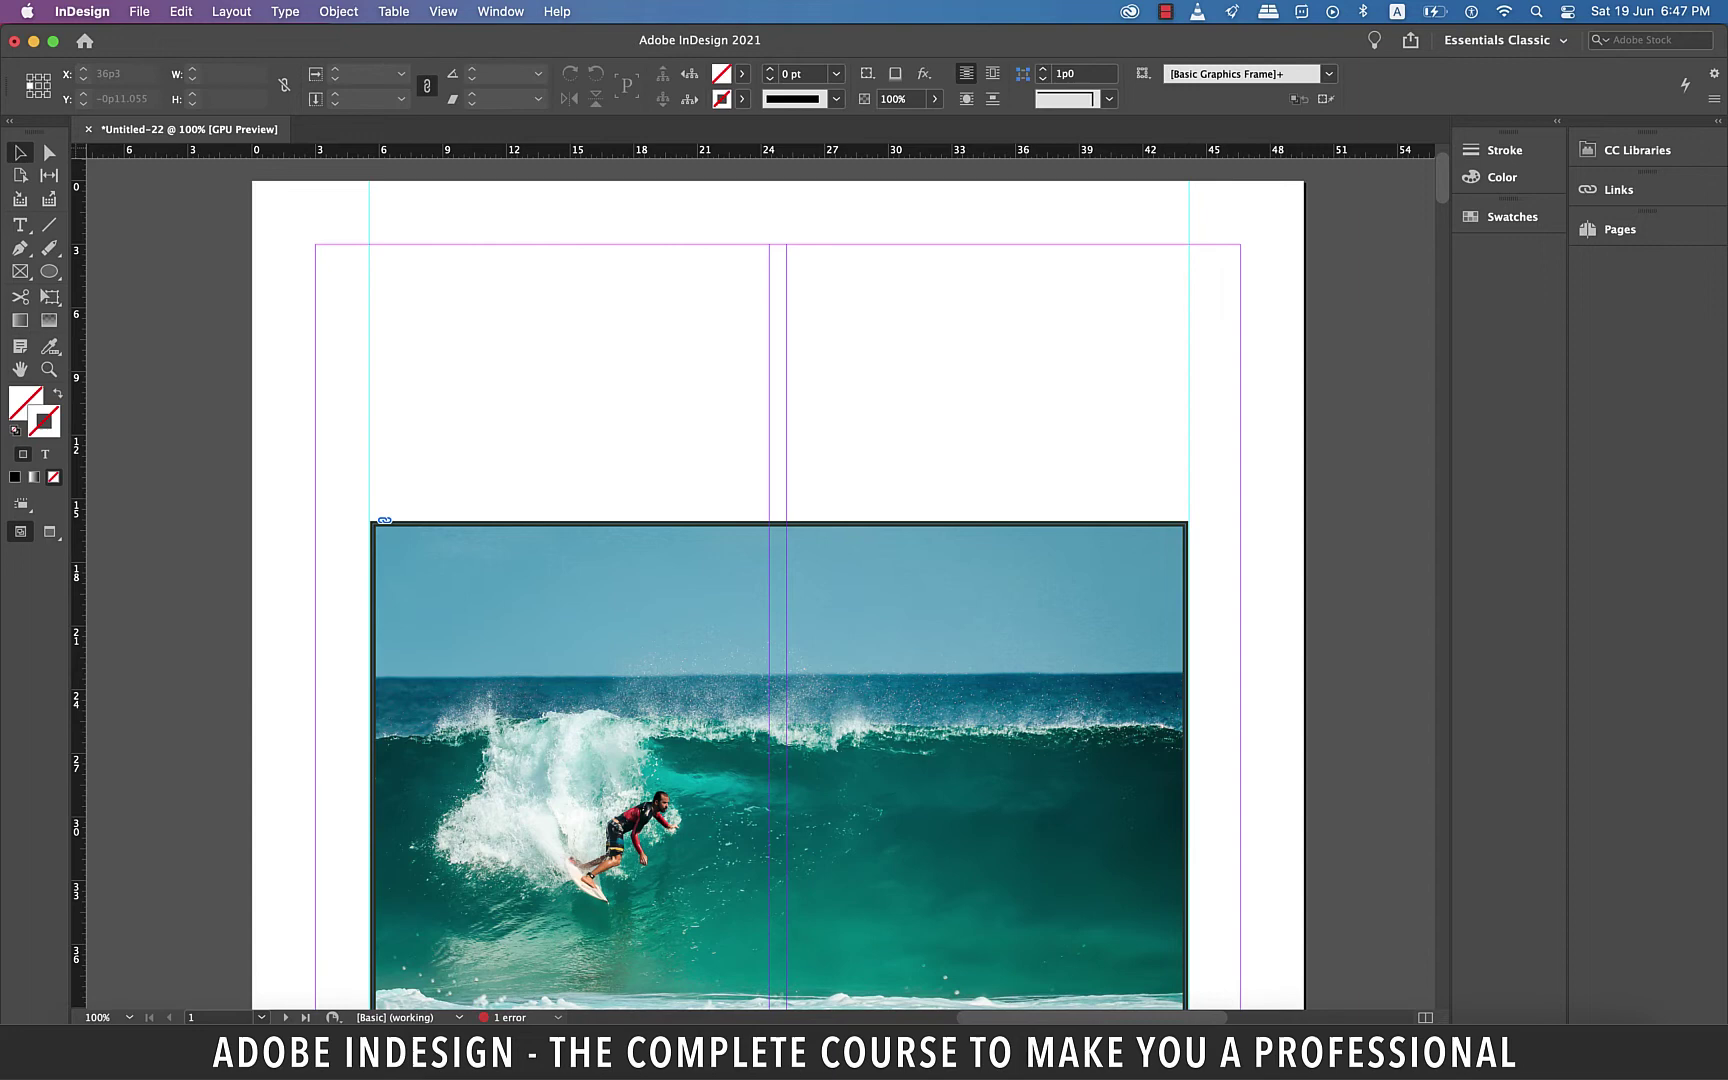
left_click_drag(1019, 153, 1009, 471)
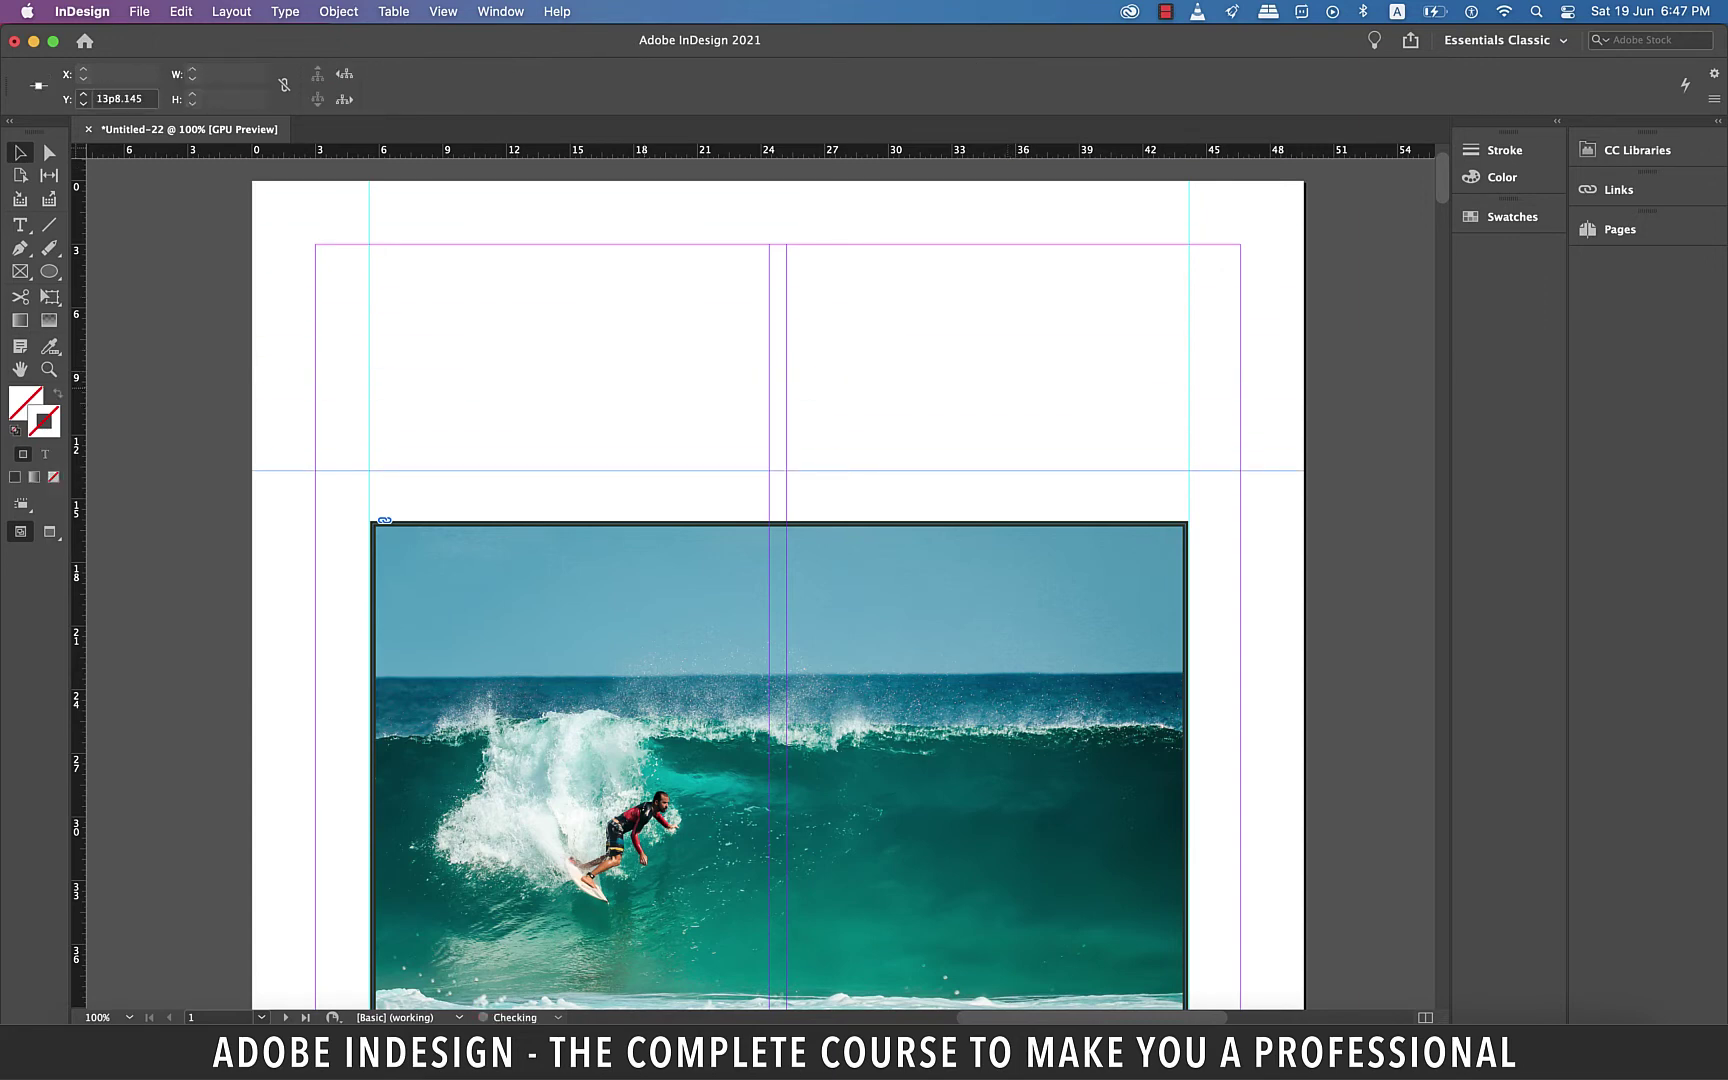
left_click(165, 278)
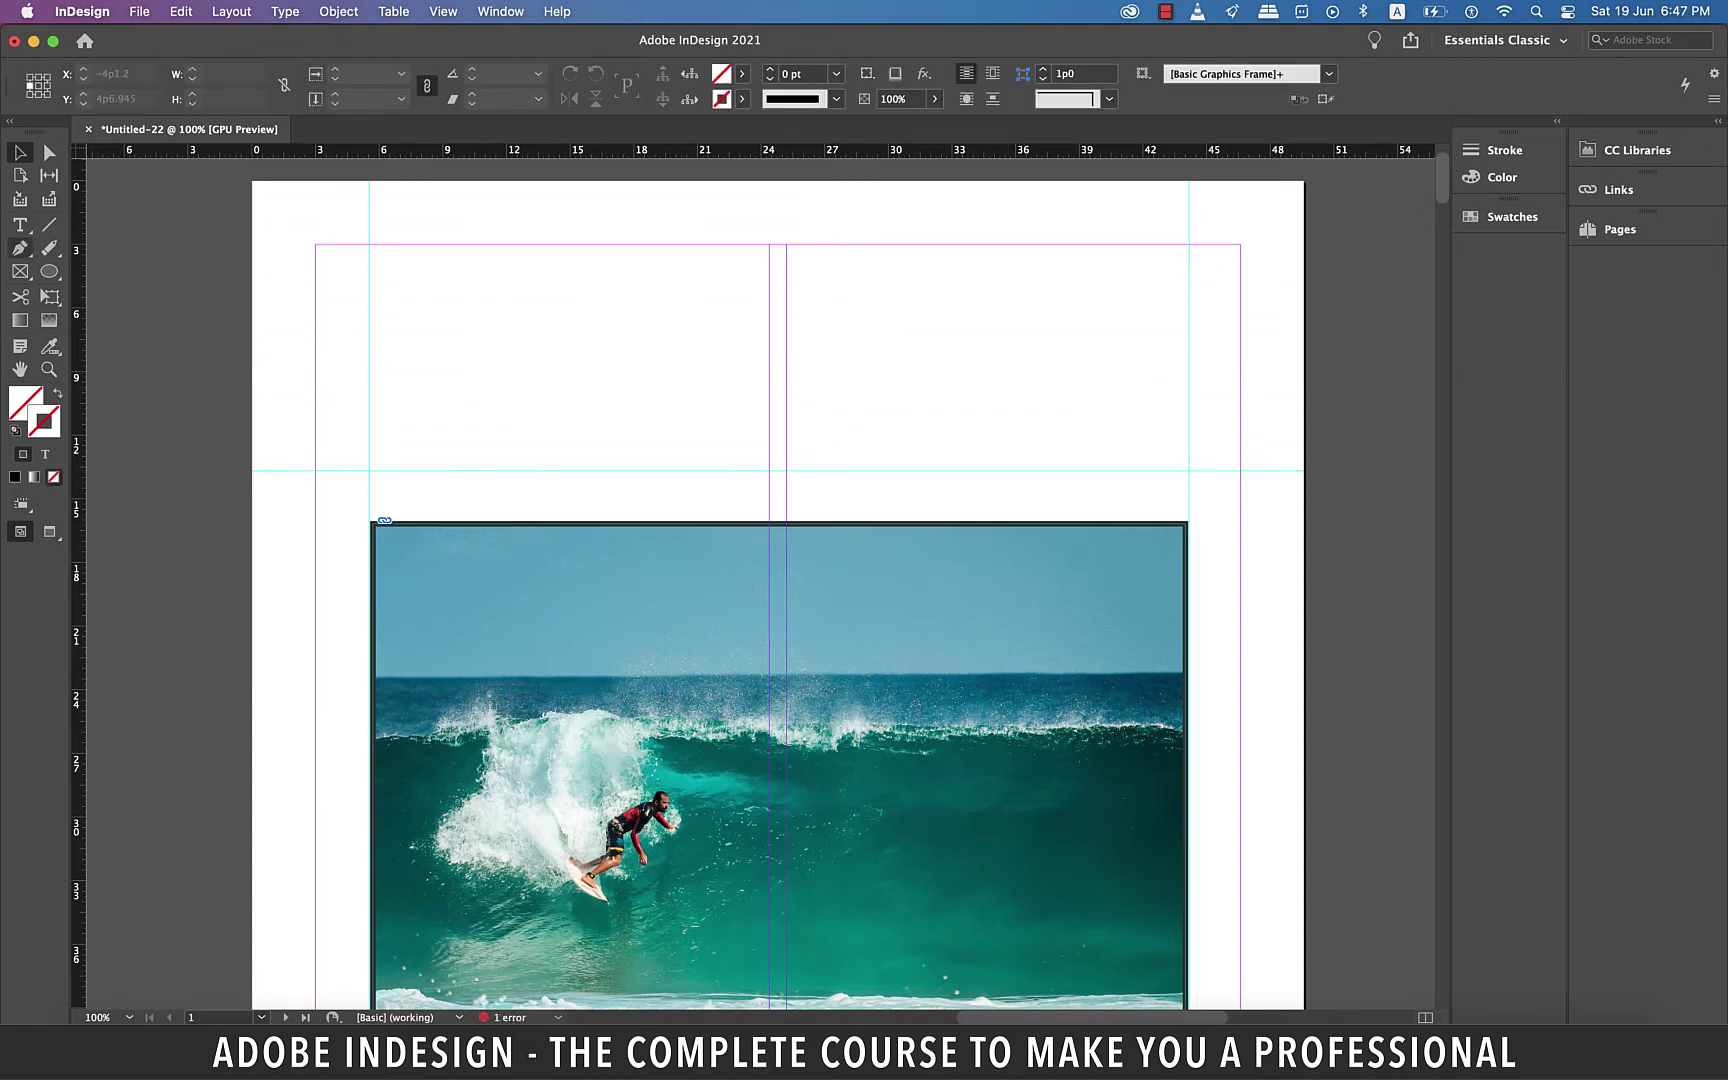
Draw an arc with the Pen tool between the two guide intersections above the photo, with a smooth midpoint about 5p0.6 higher
key("p")
left_click(370, 470)
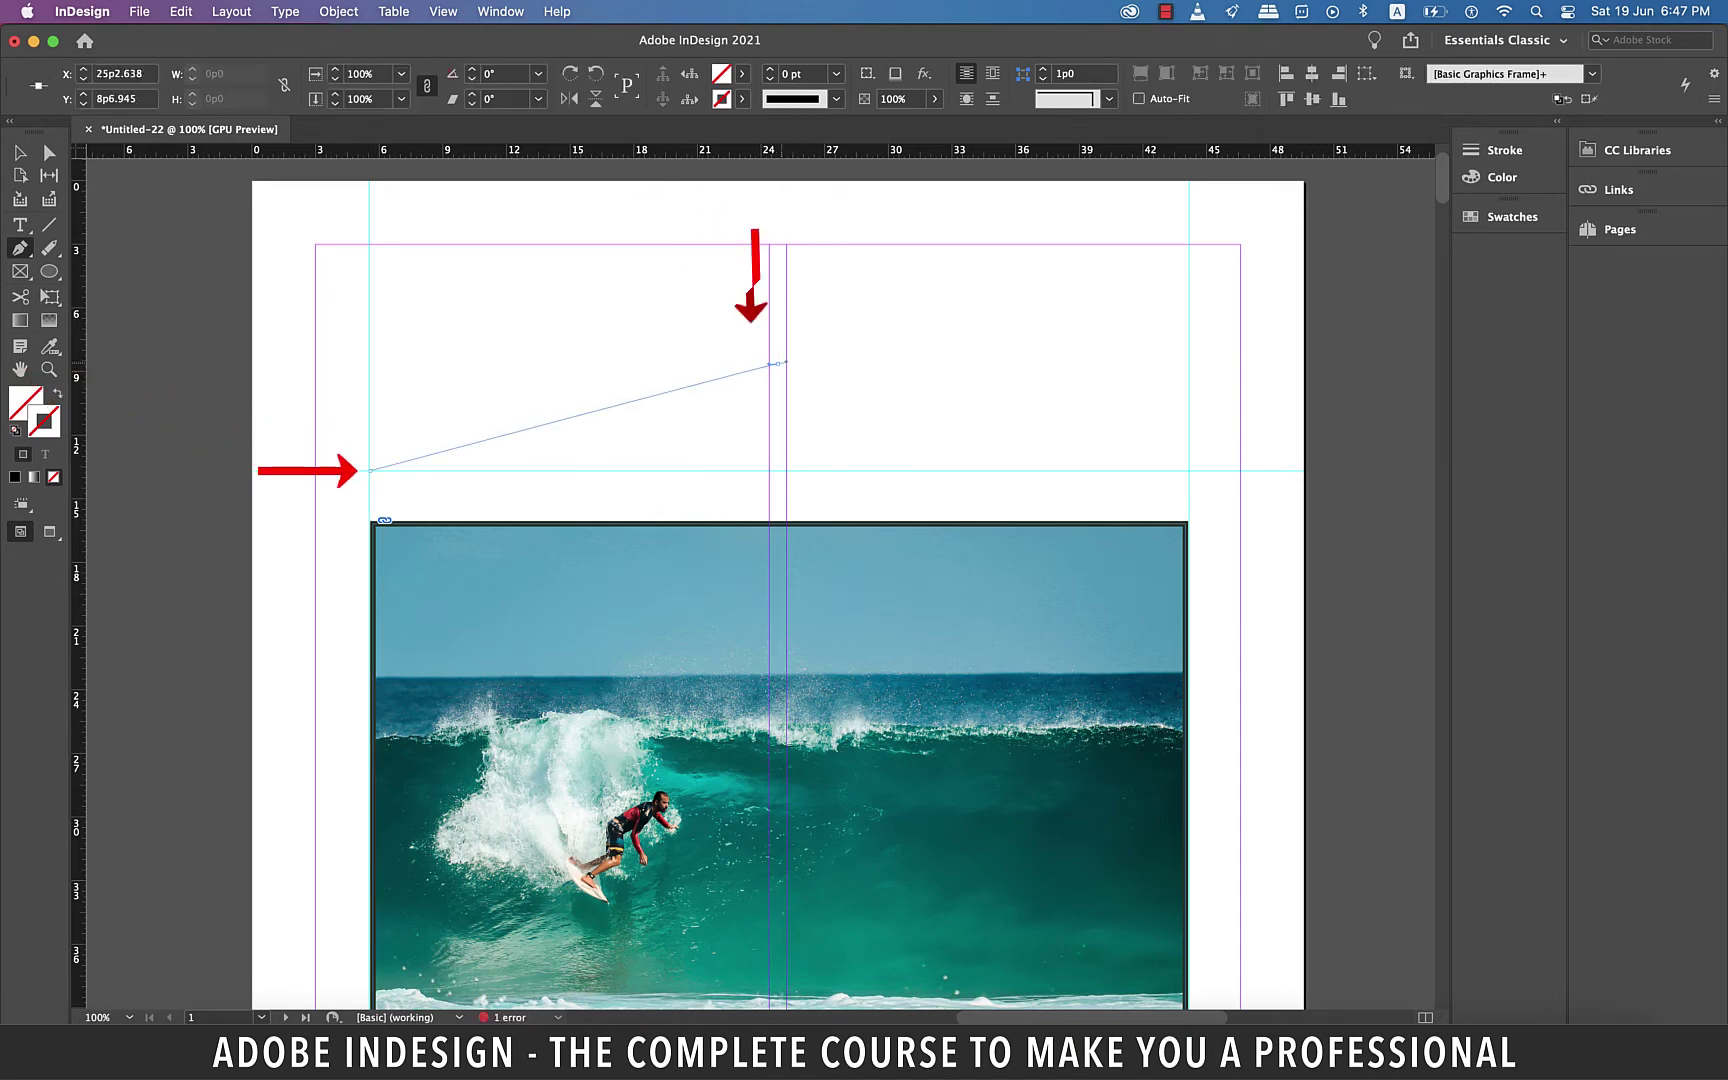
left_click_drag(778, 363, 1100, 363)
key("shift")
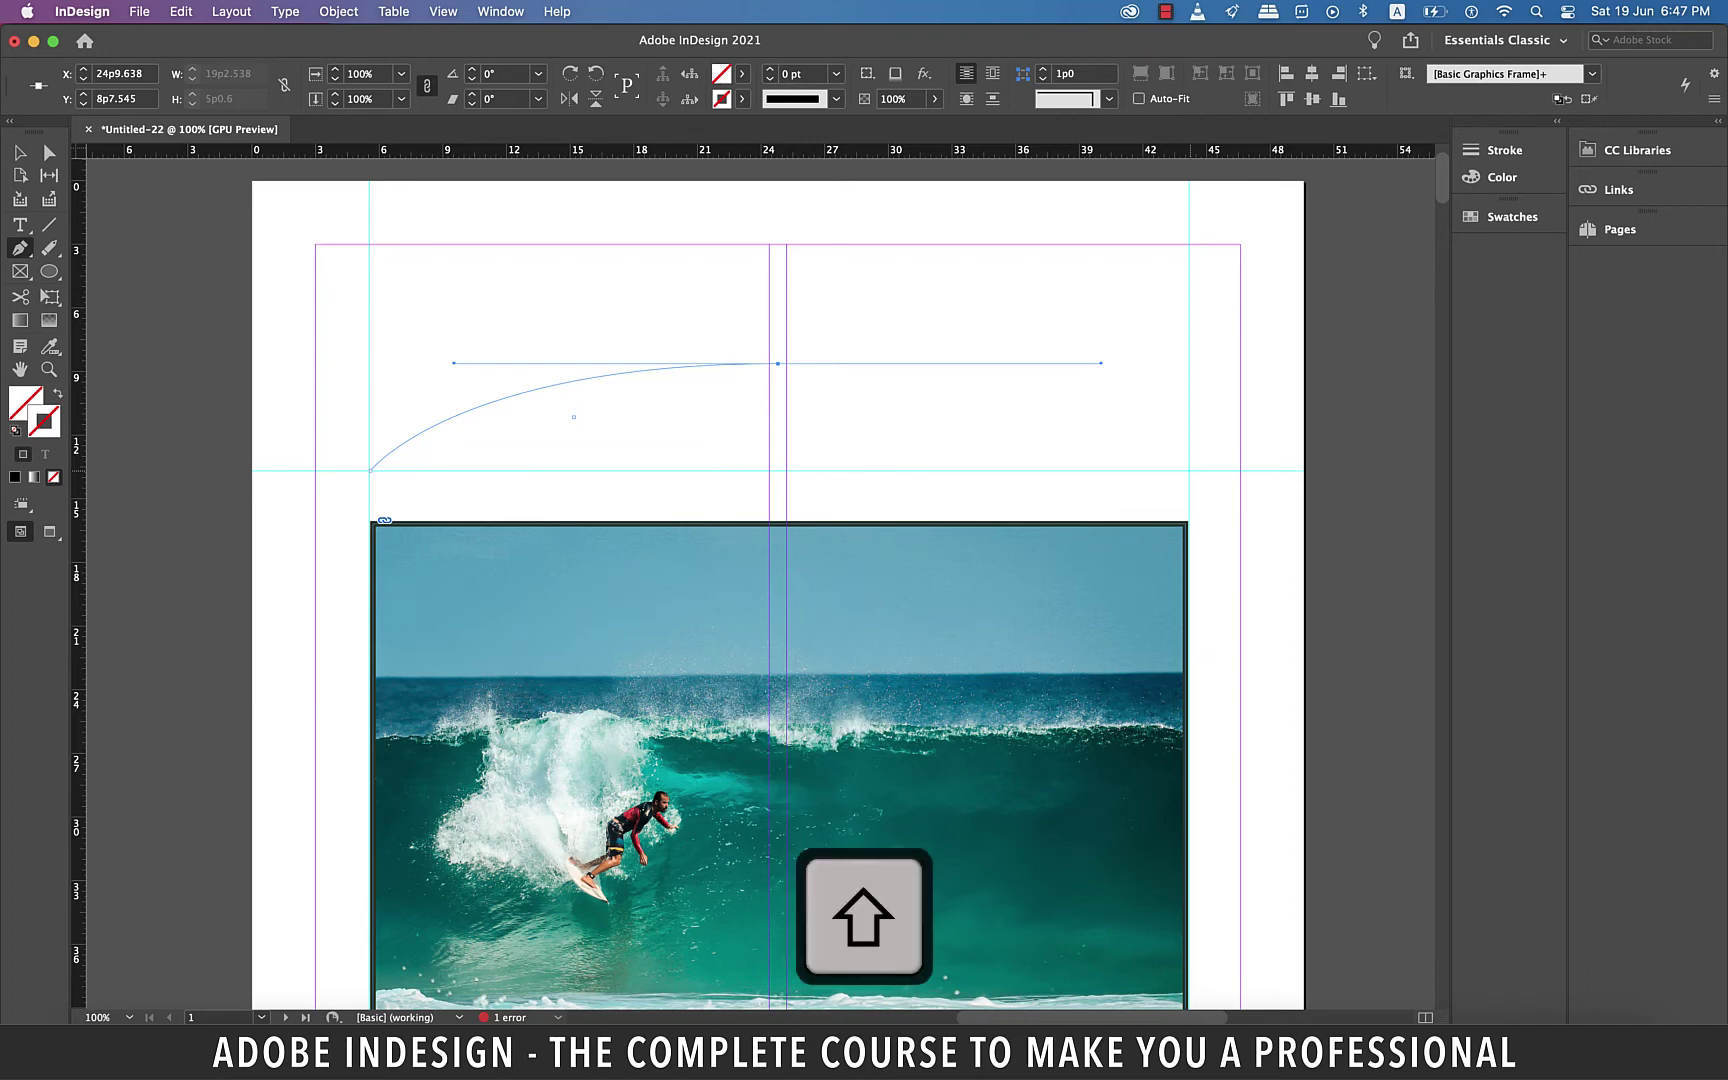
left_click(1189, 470)
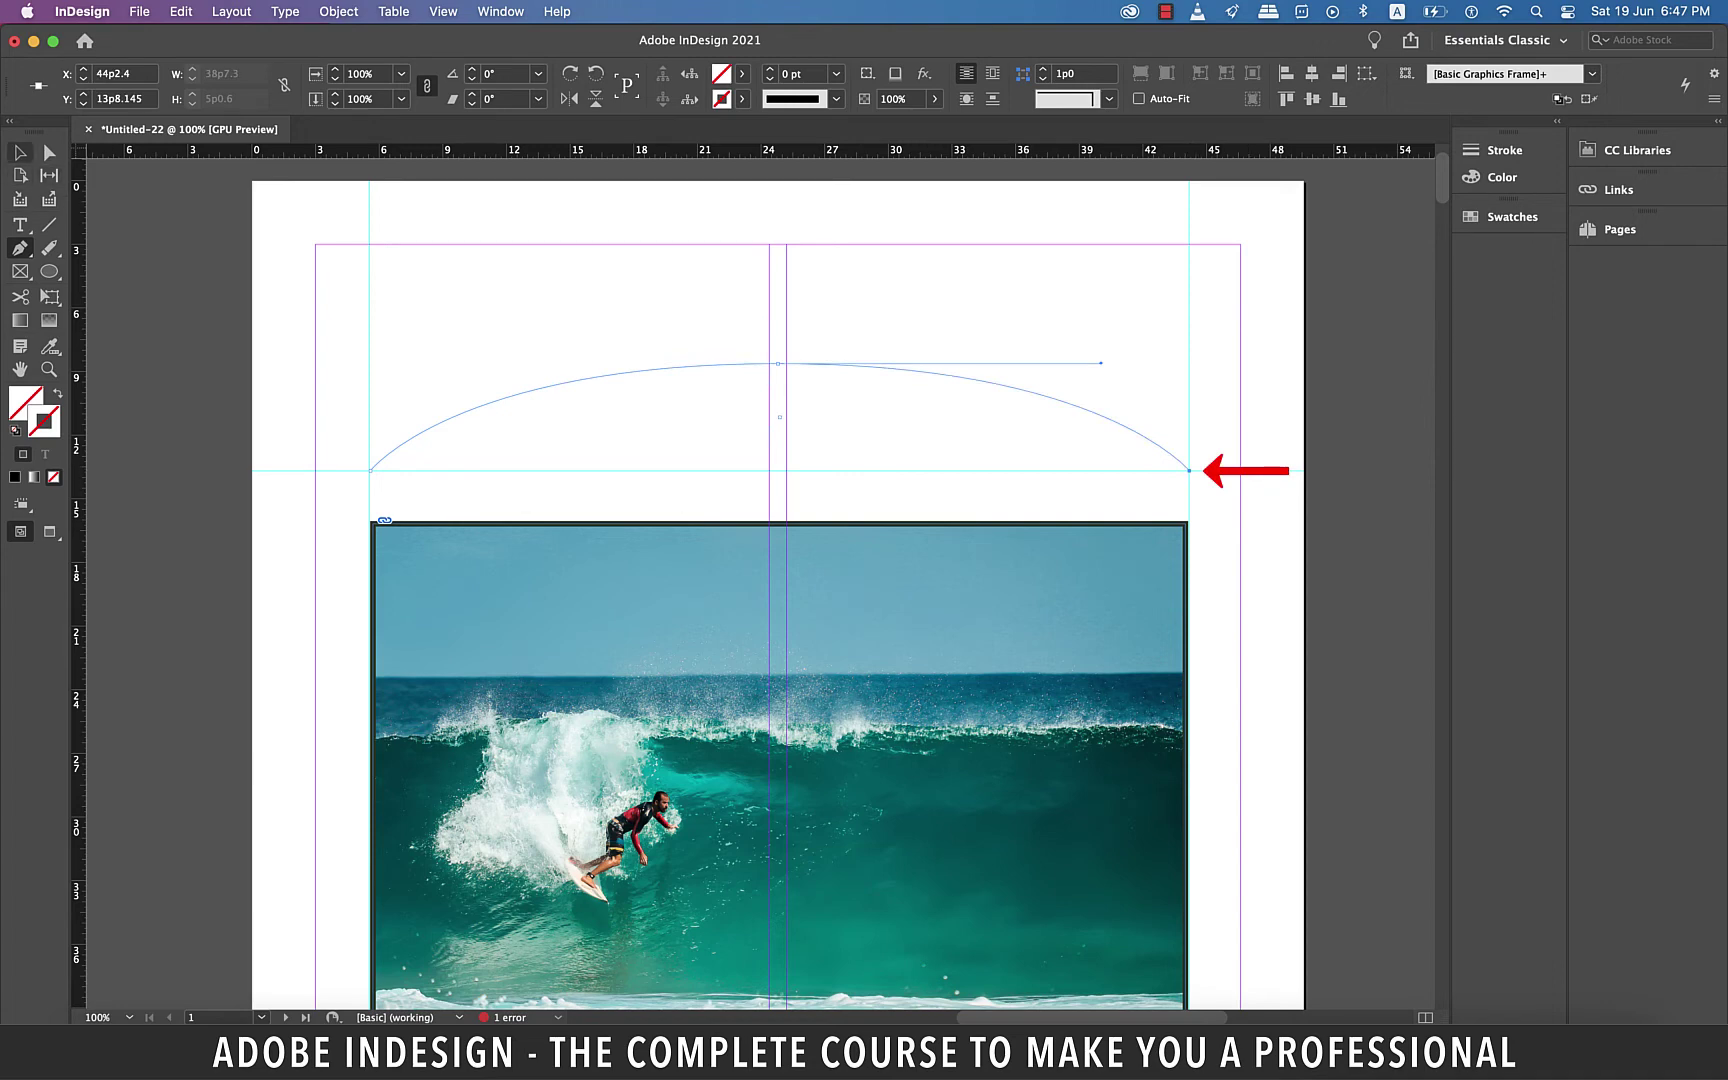
Apply a [Black] stroke to the new arc path above the photo and deselect it
left_click(19, 152)
left_click(741, 99)
left_click(573, 221)
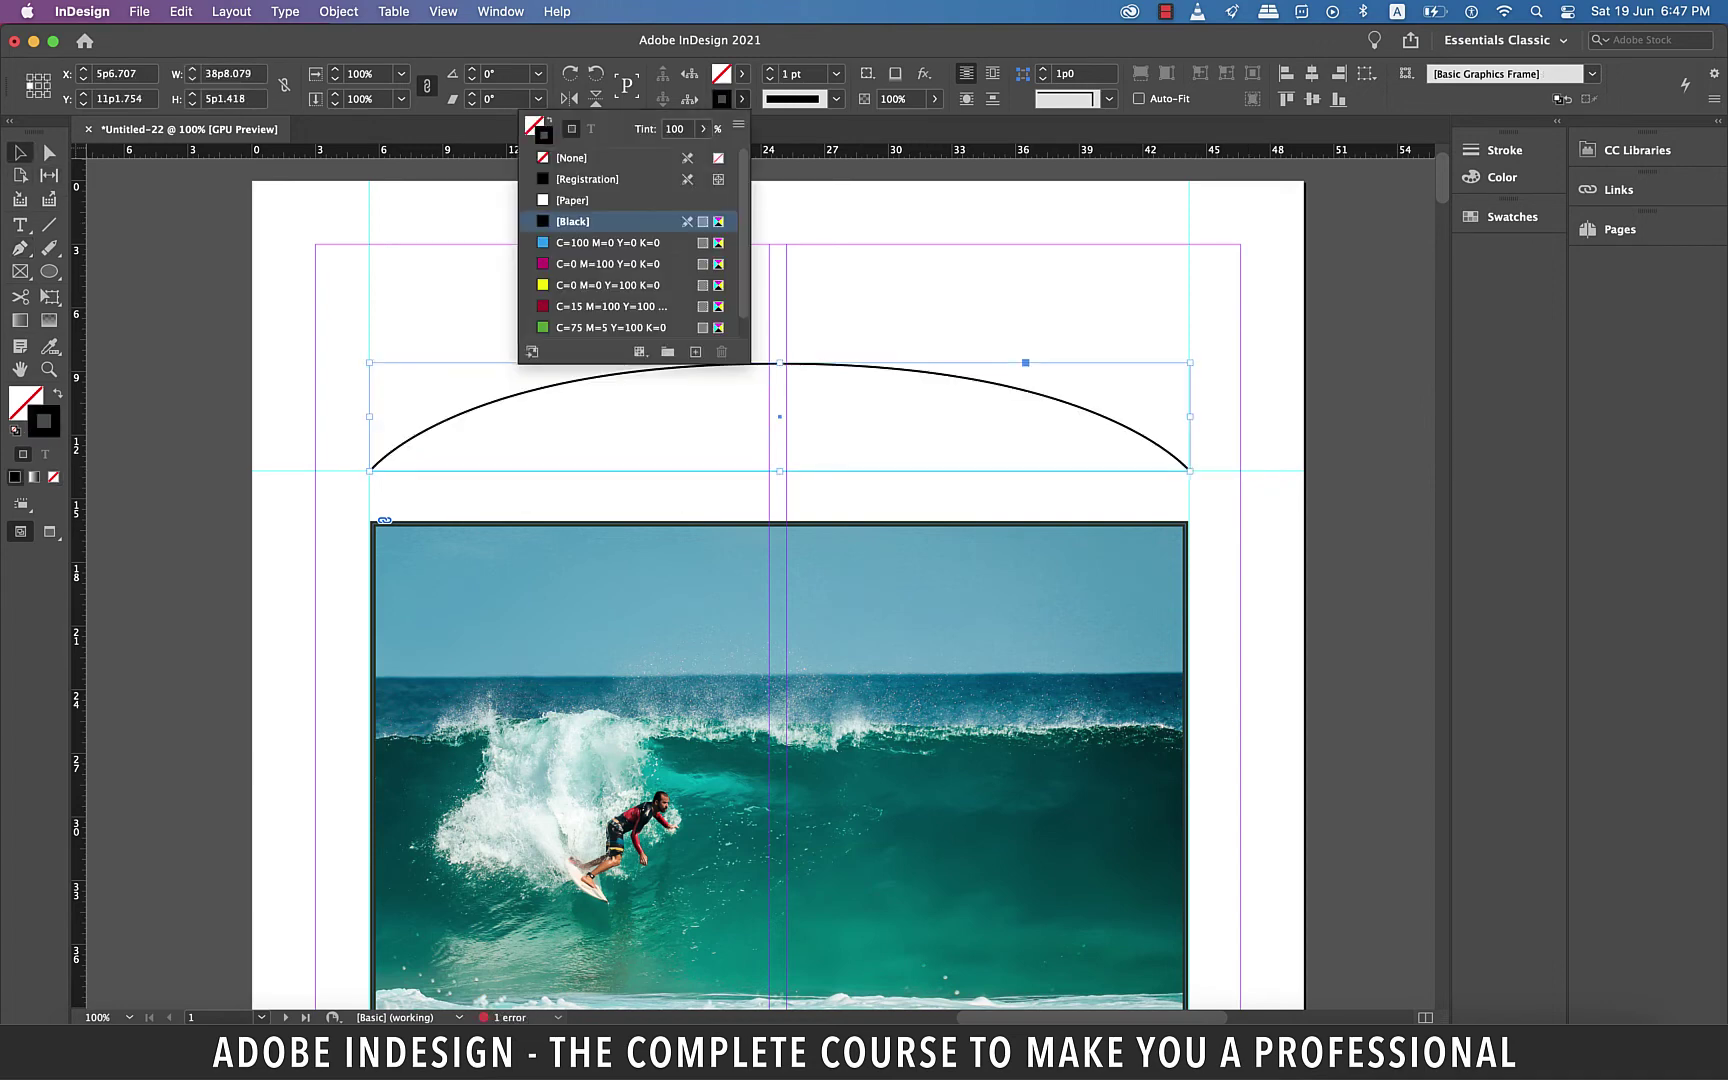
left_click(1293, 375)
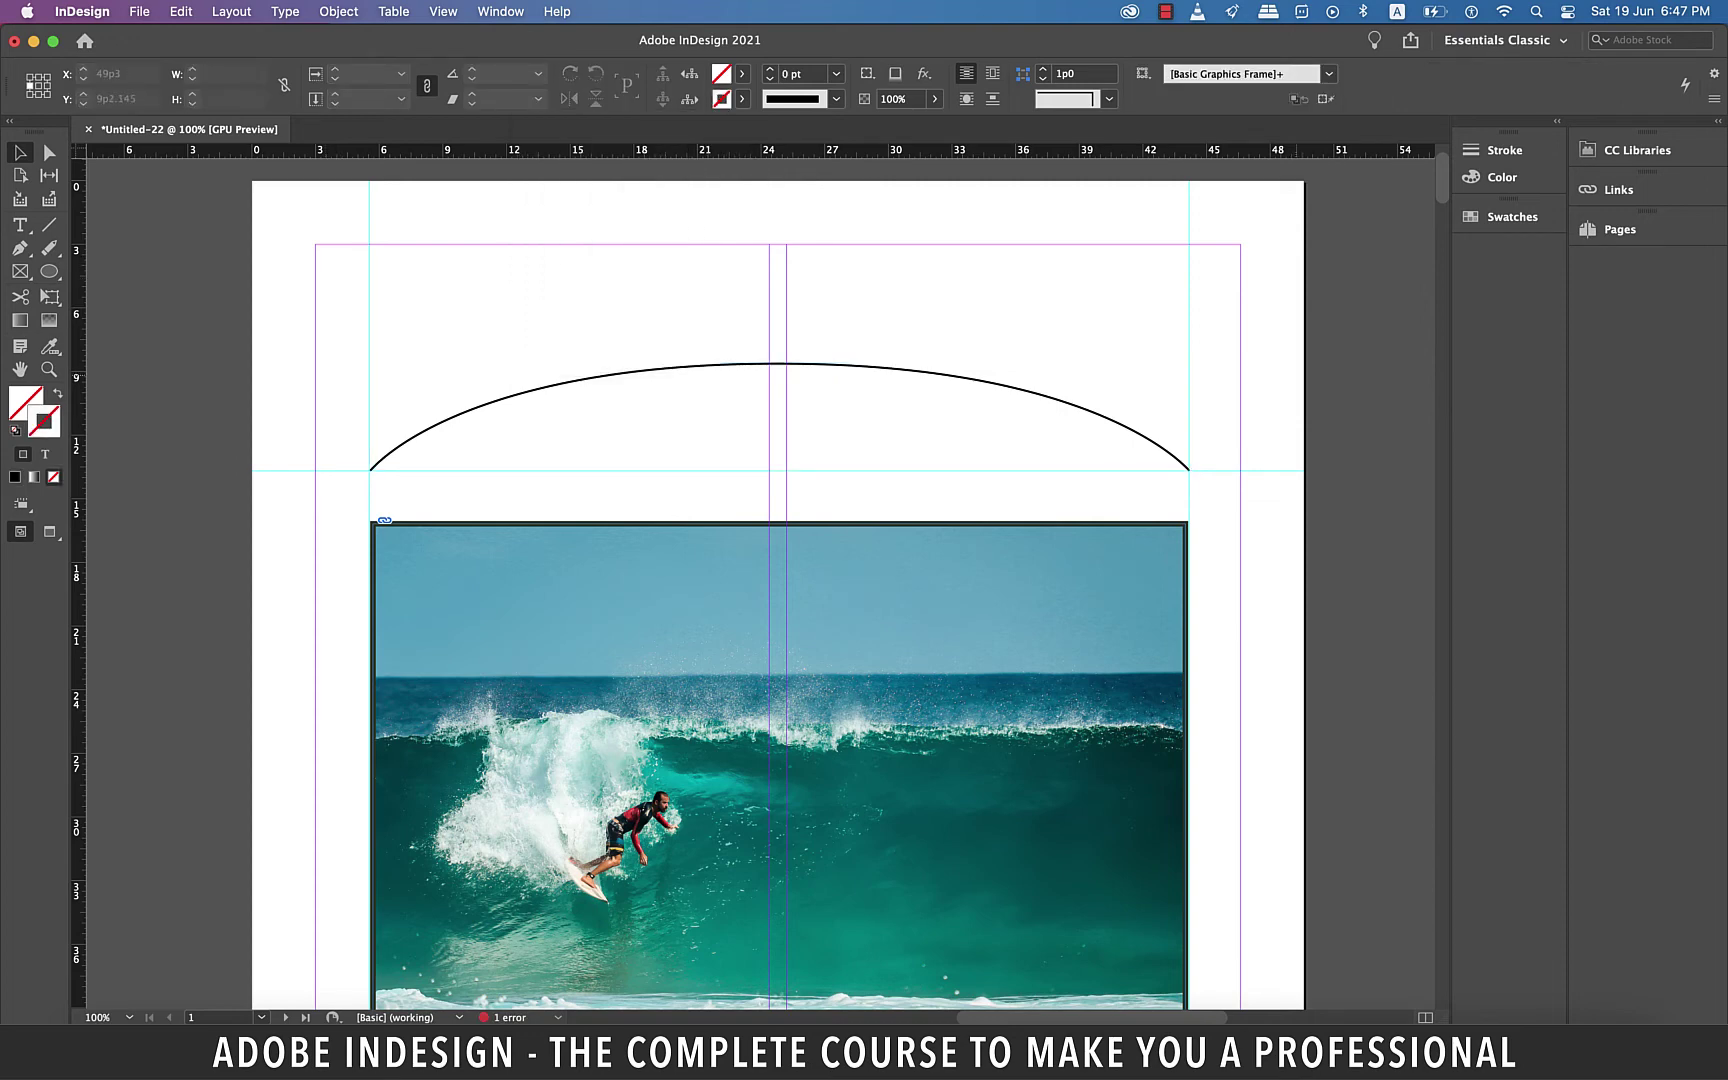
Add the text "Odyssey Water Sport Association" along the arc with the Type on a Path tool, starting at its left end
right_click(20, 226)
left_click(110, 267)
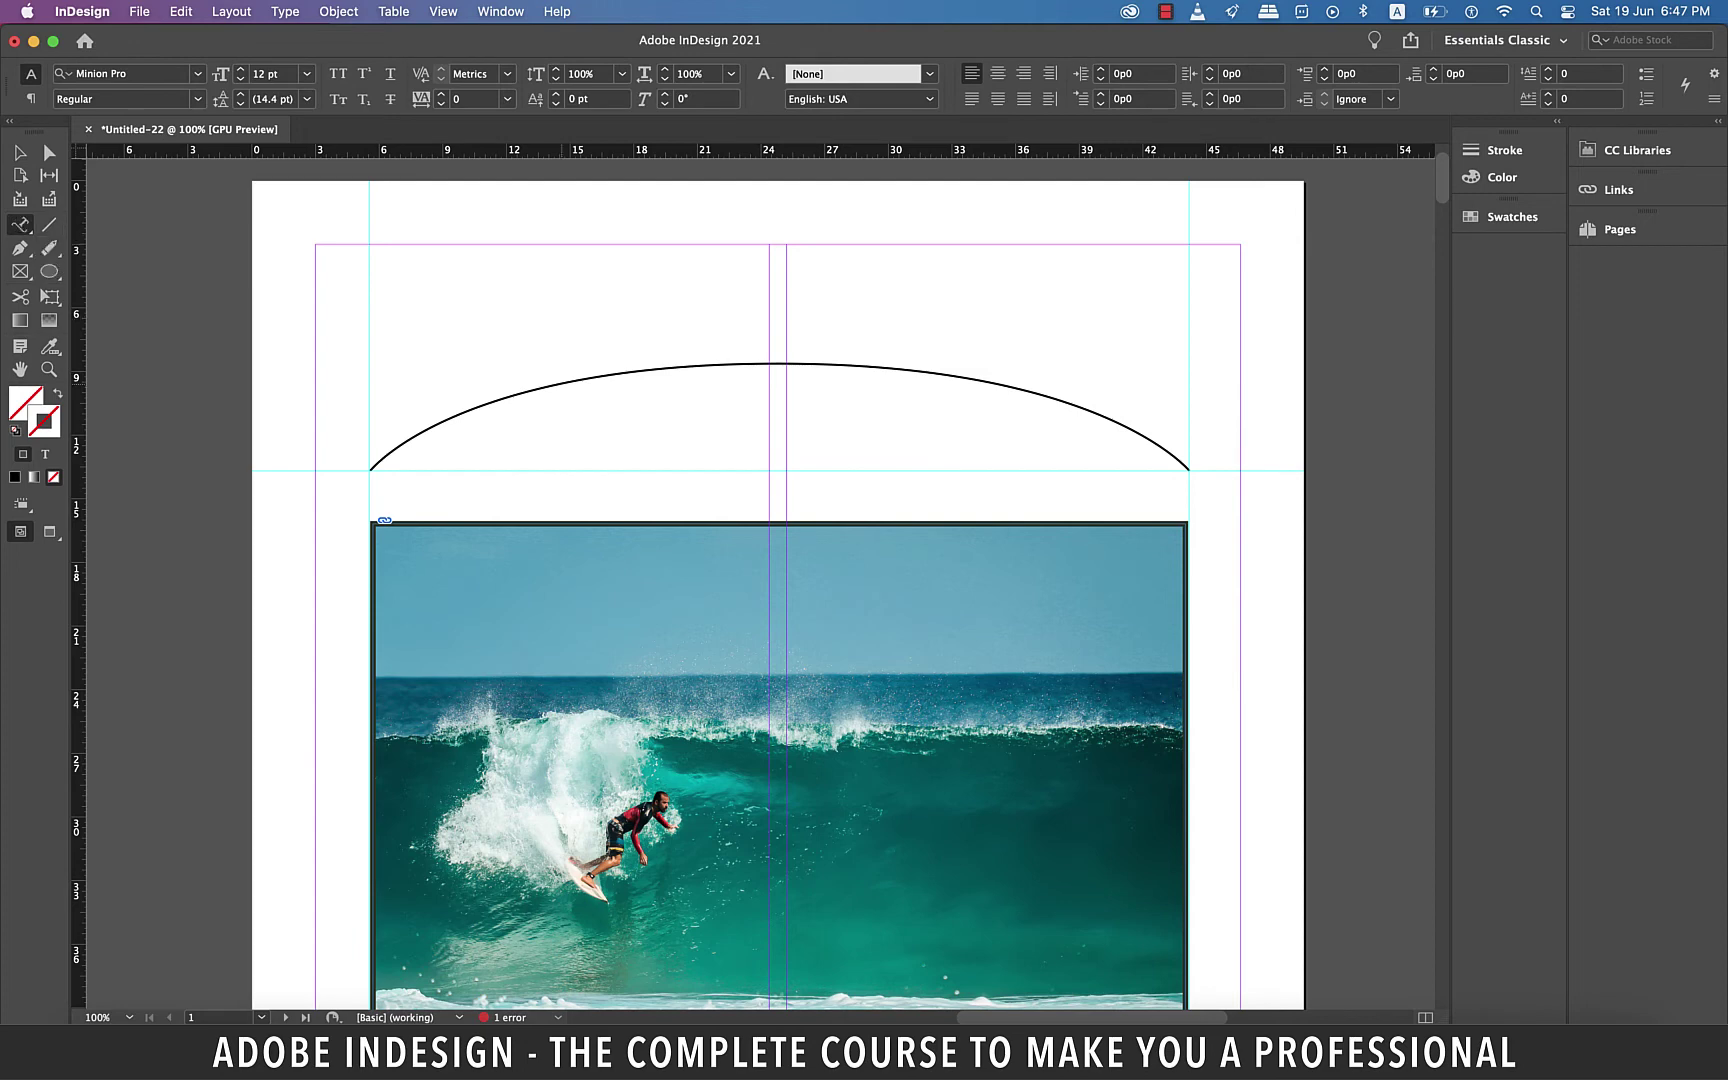
left_click(368, 468)
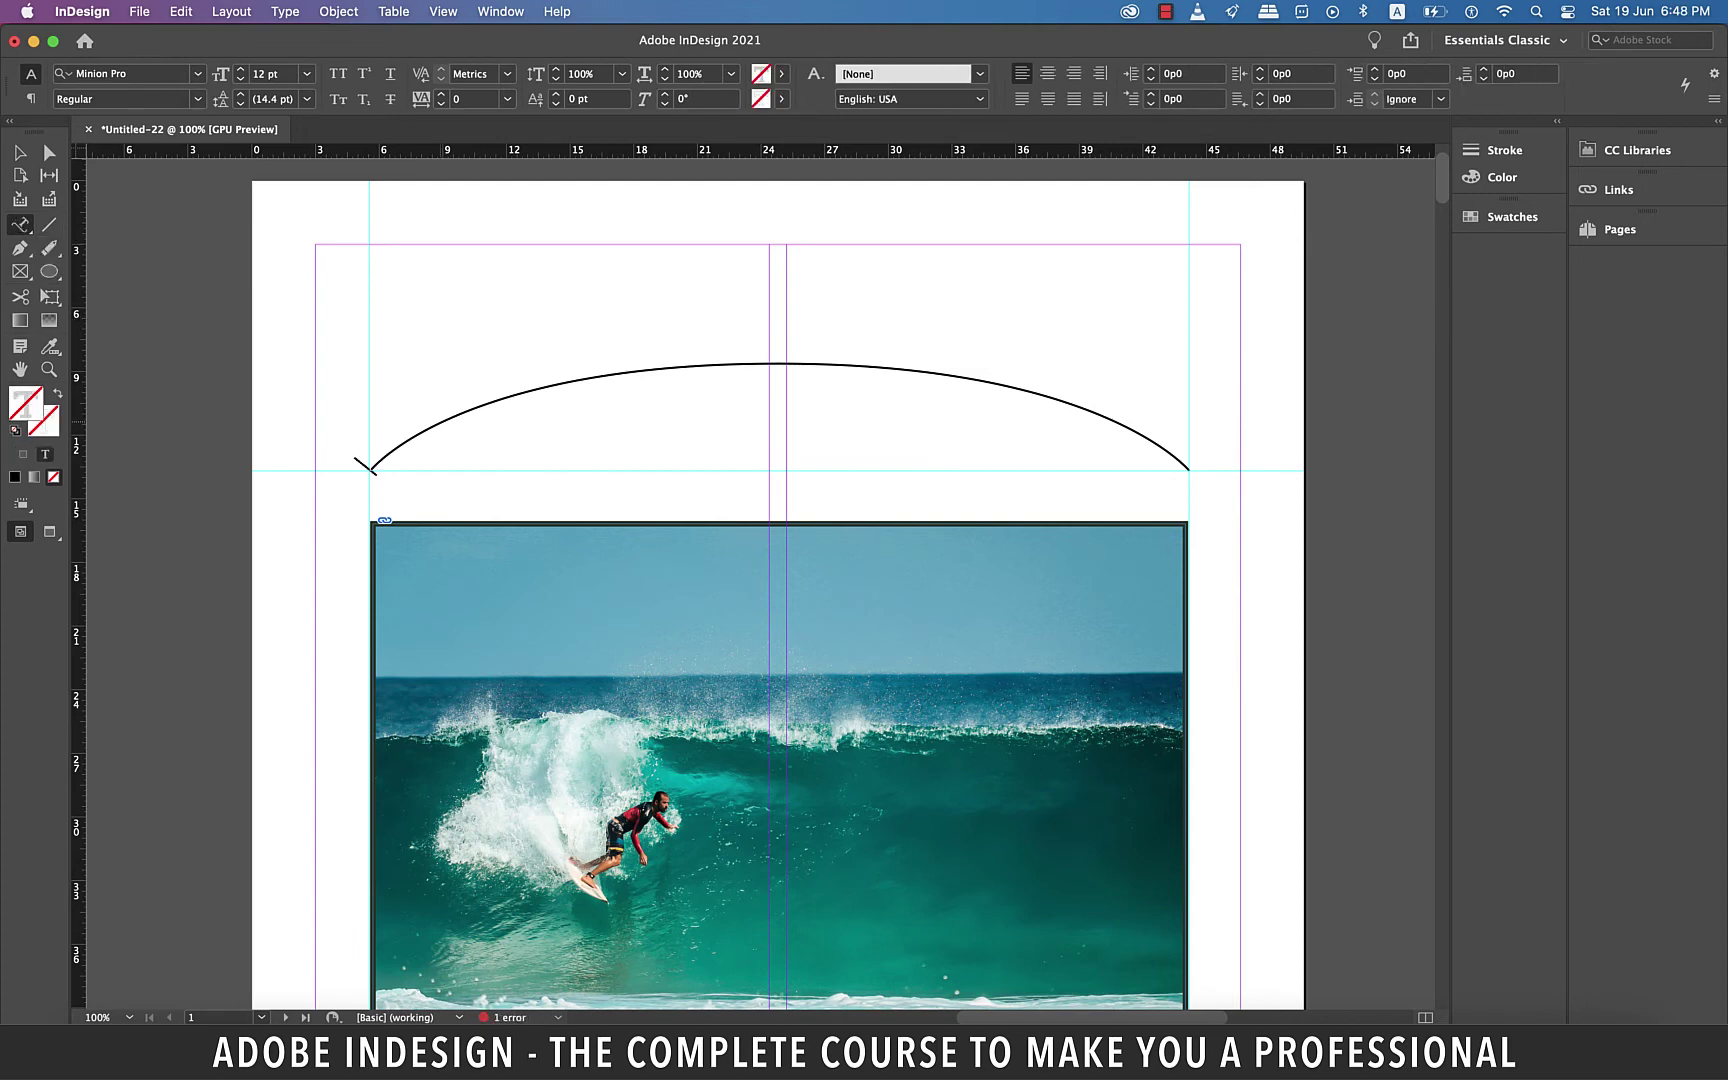
type("Odyssey Water Sport Association")
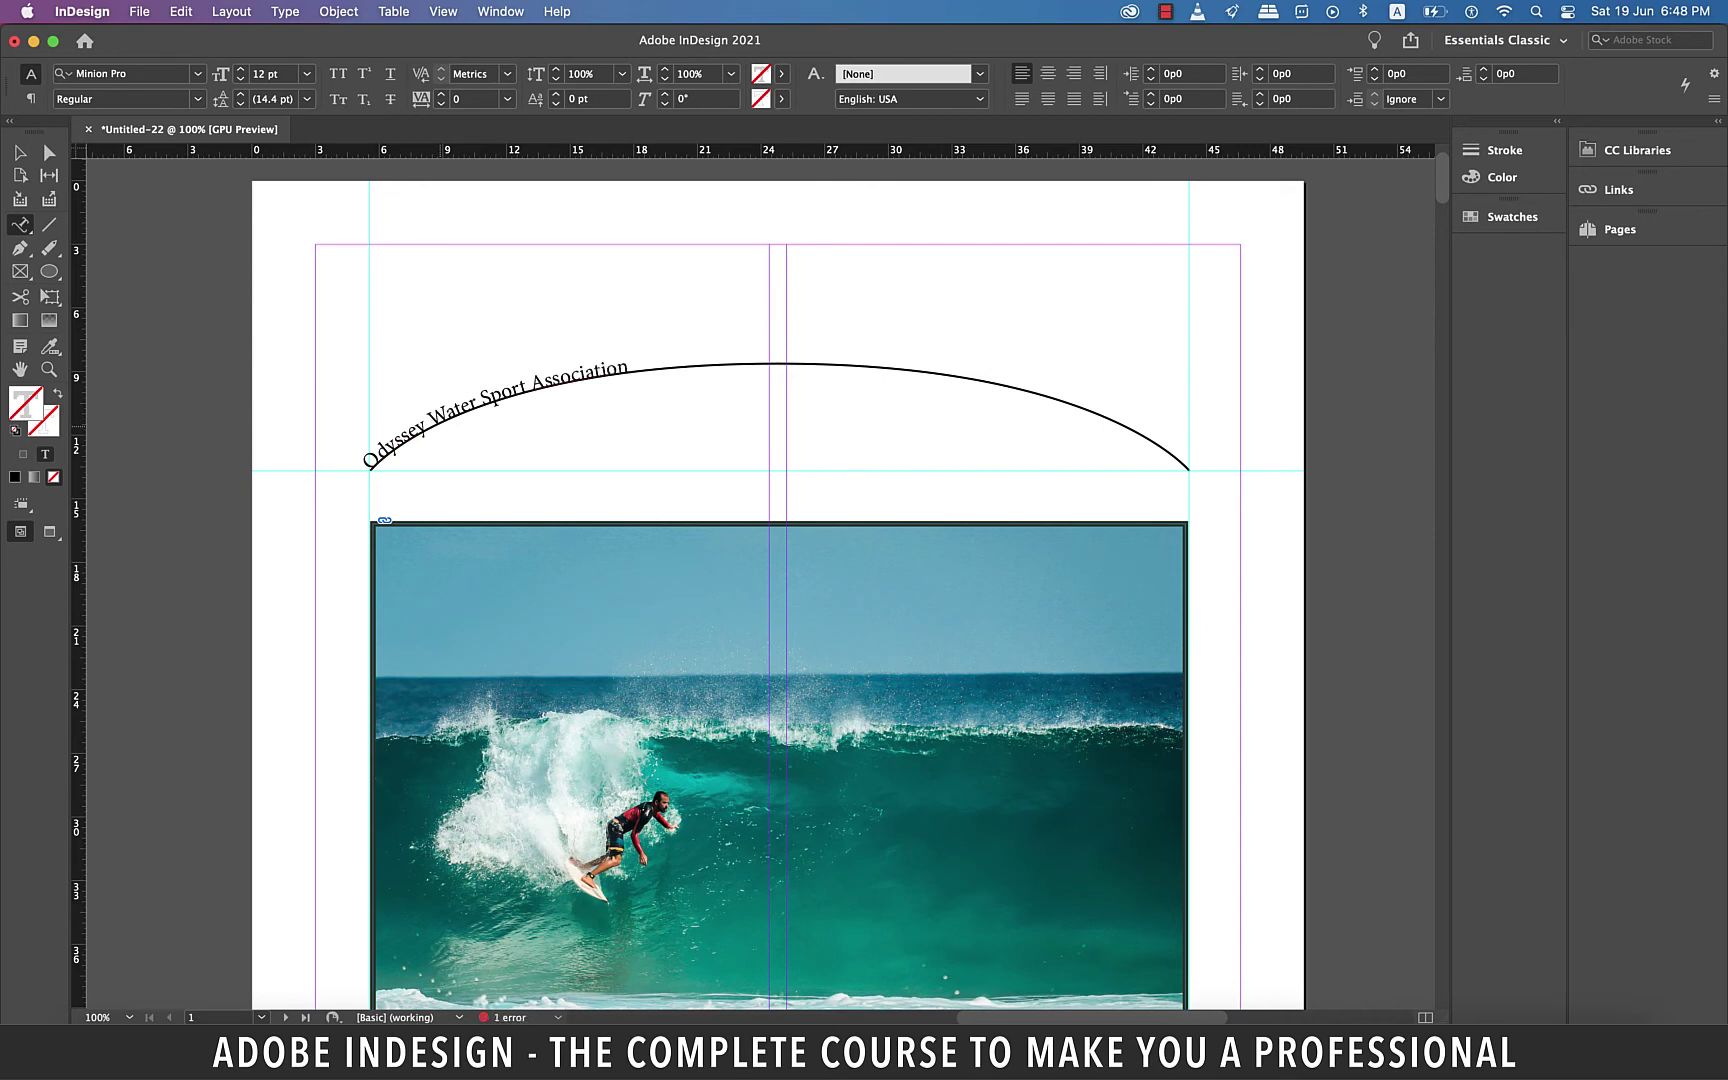
Center the whole curved title on its path and change its font to Lobster 1.4
key("super+a")
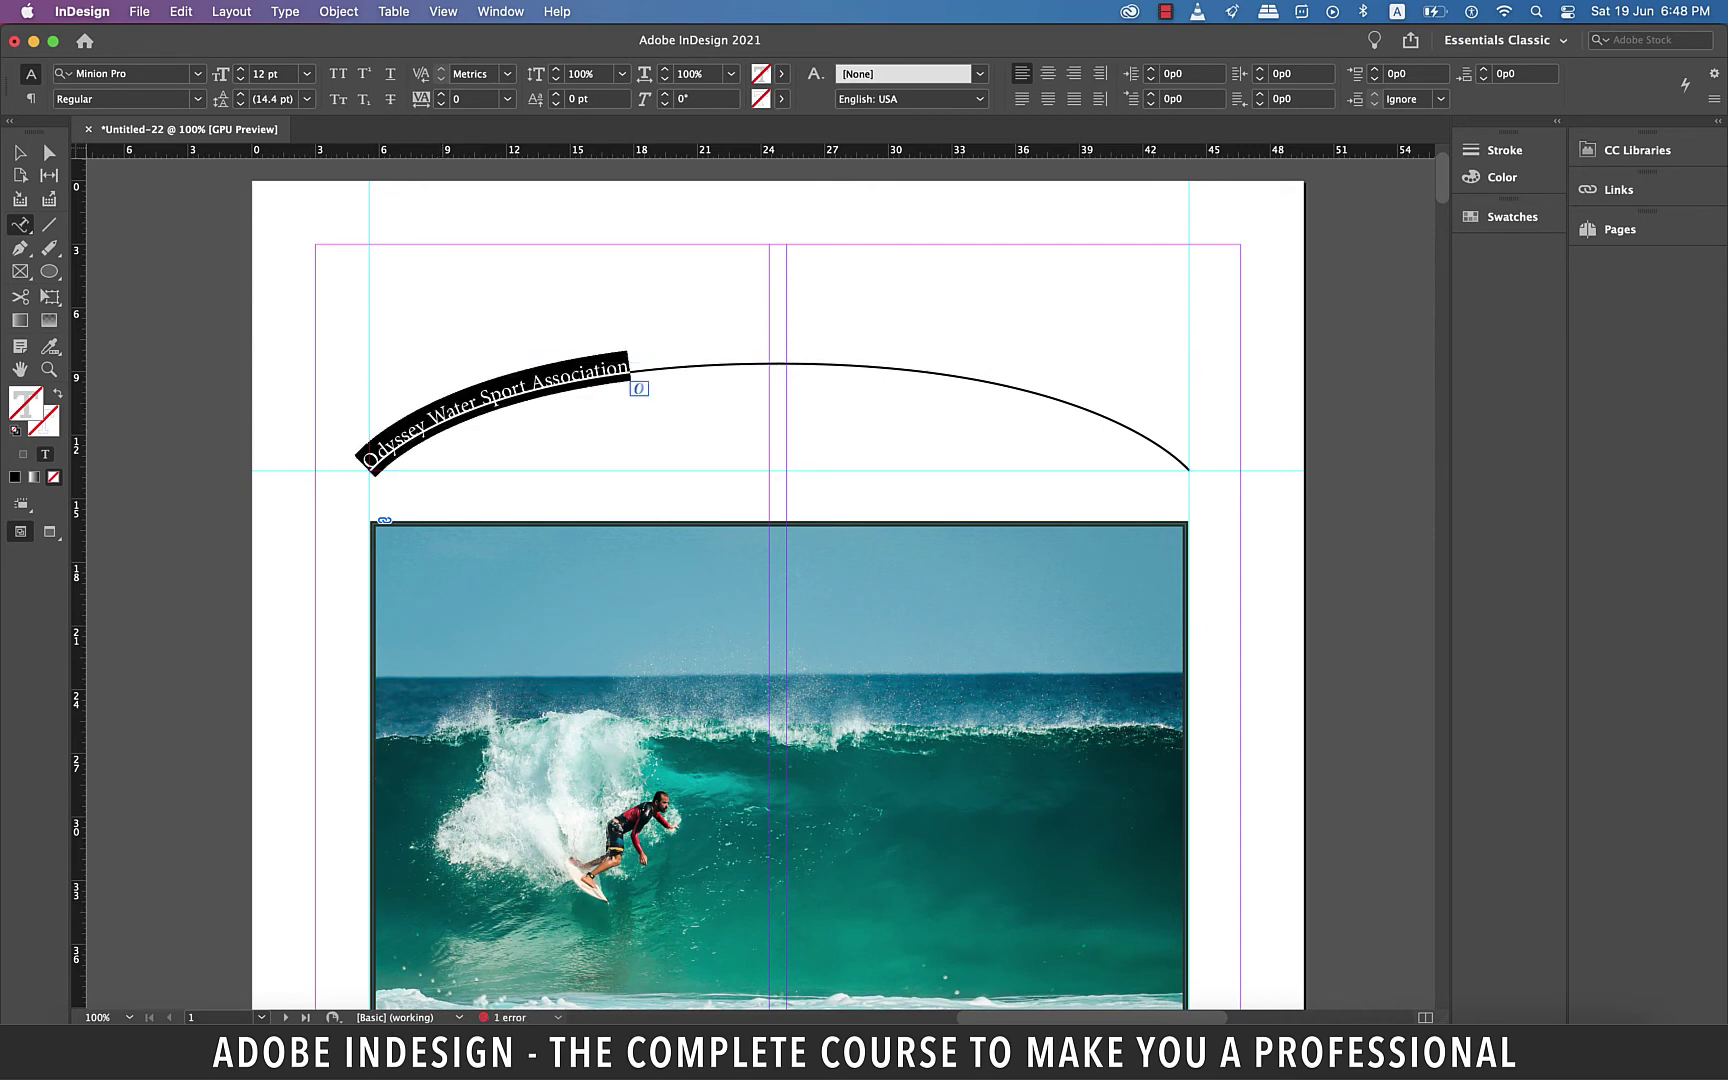
key("super+shift+c")
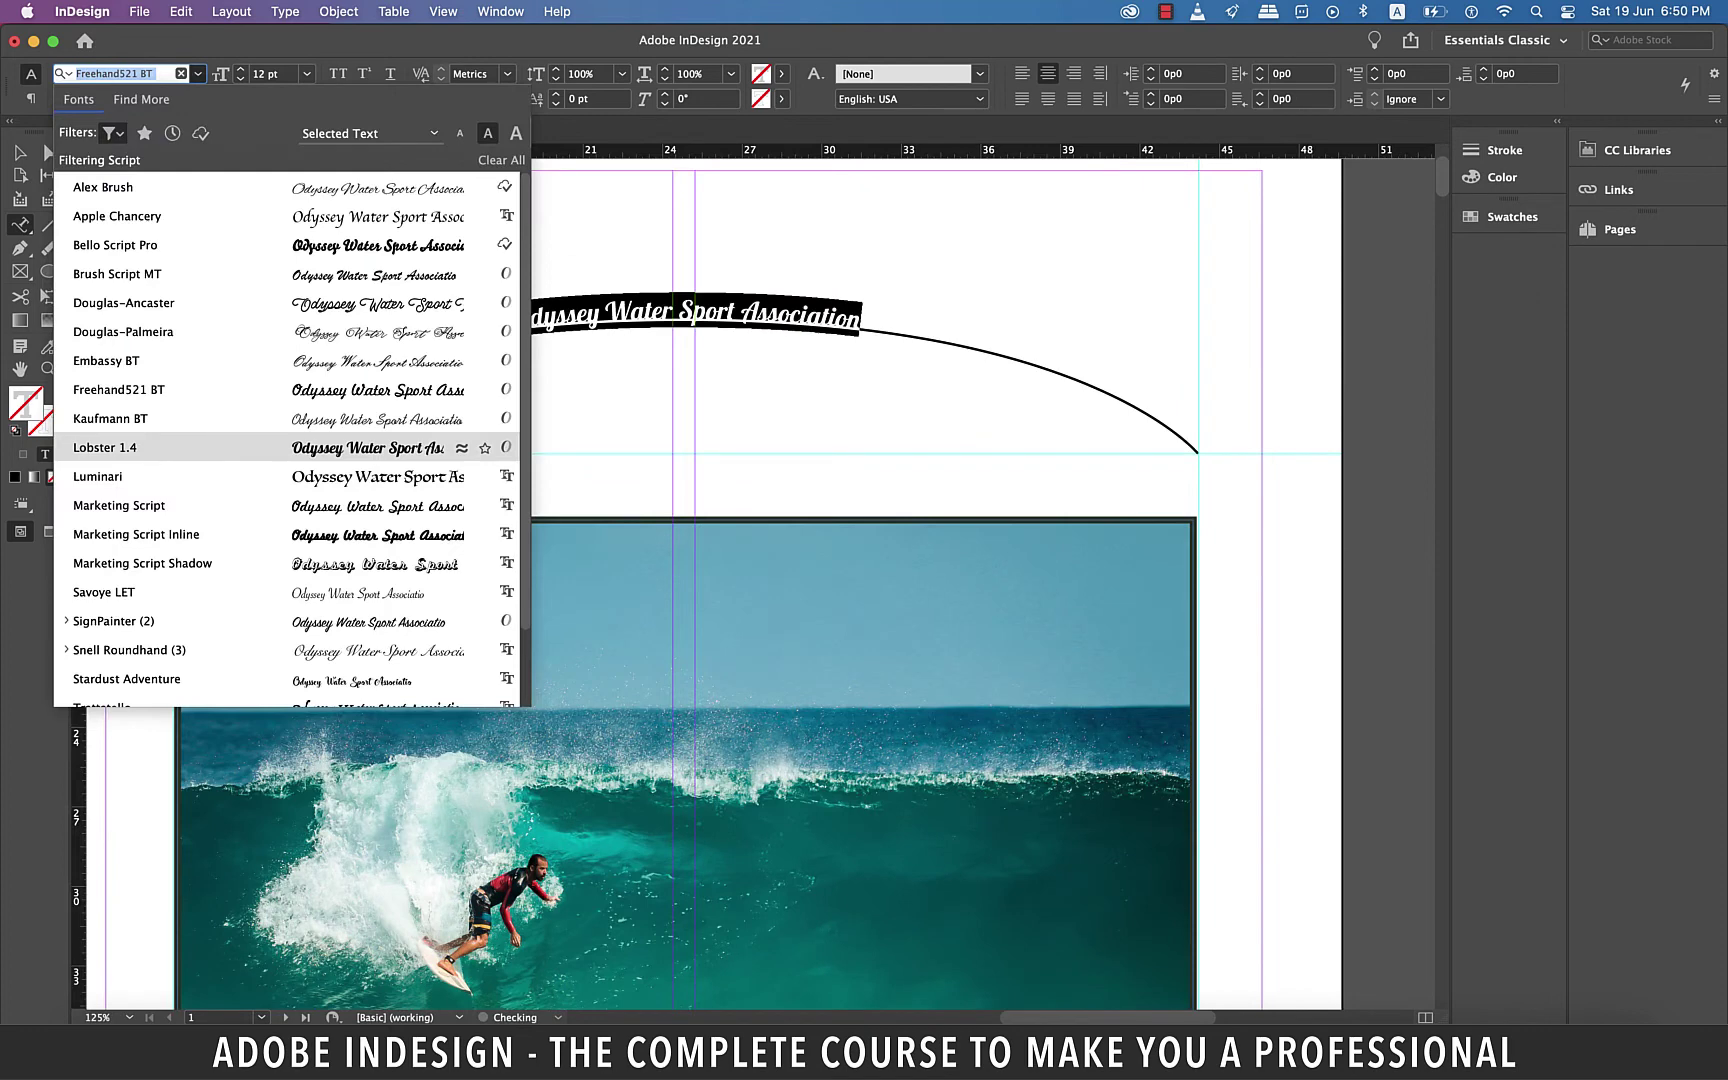
key("Return")
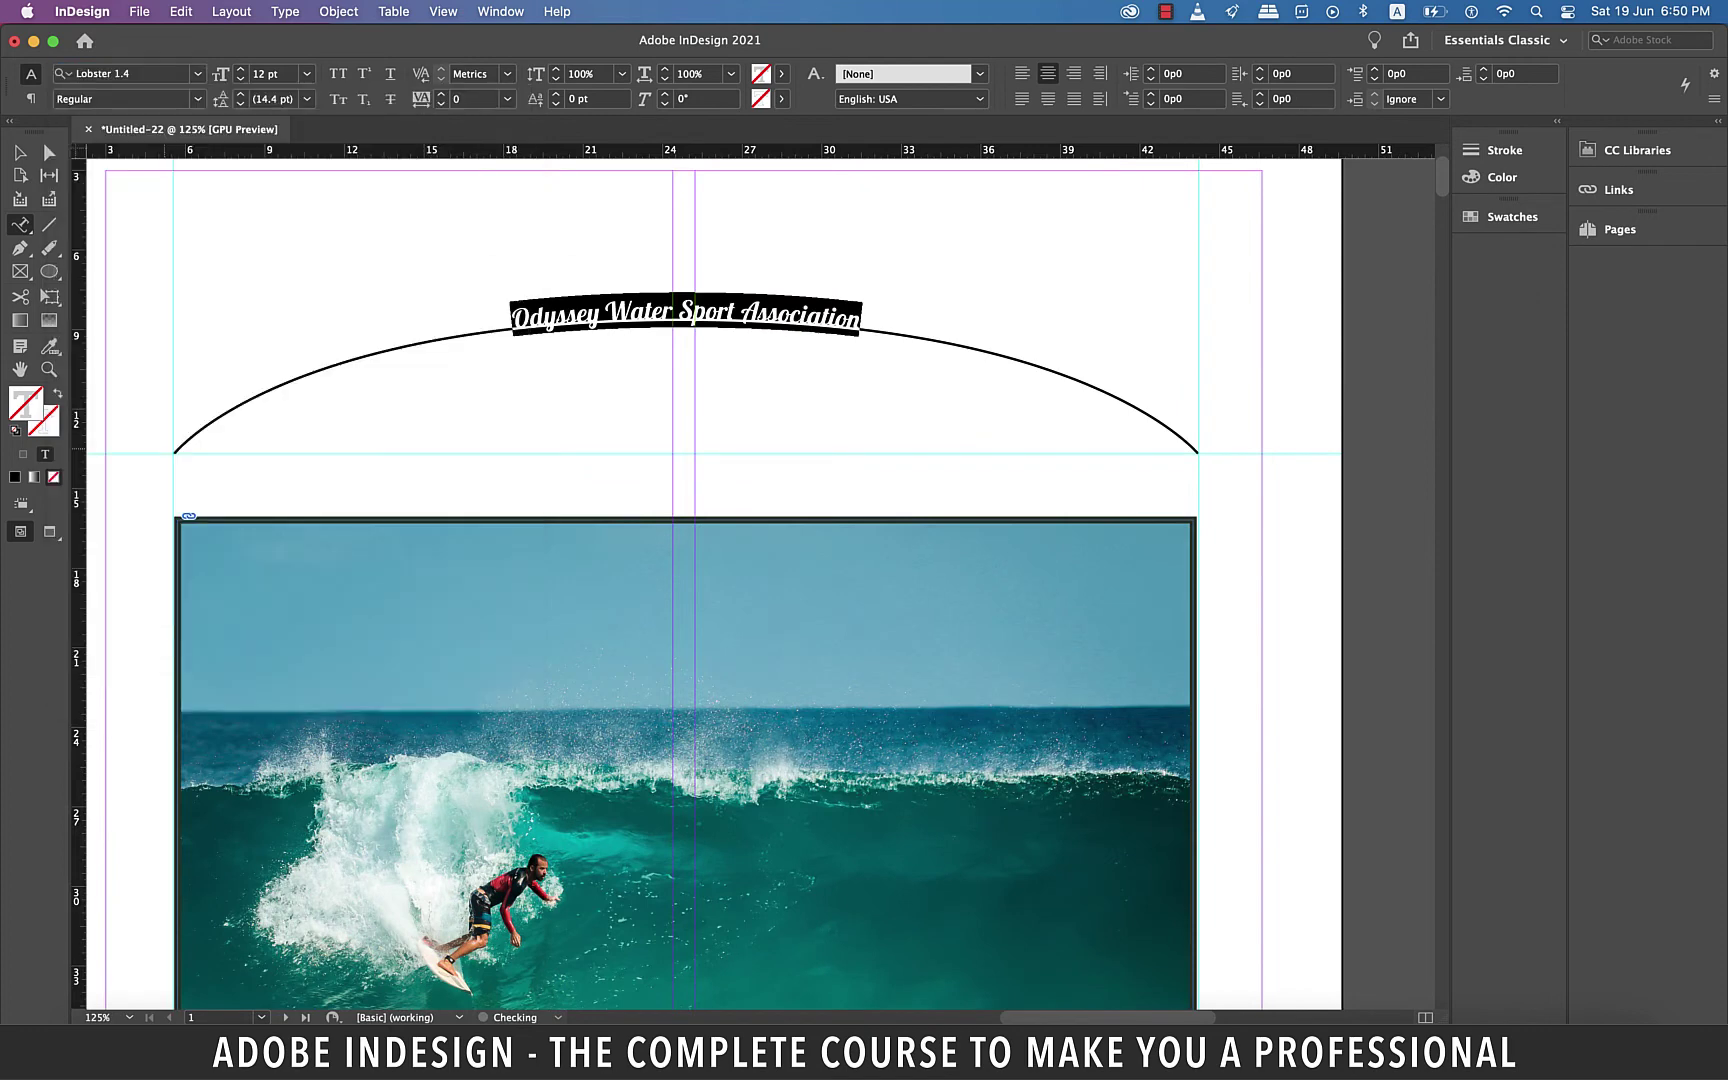
Enlarge the curved title's text, trying 30 pt and settling on a font size of 32 pt
key("Tab")
type("30")
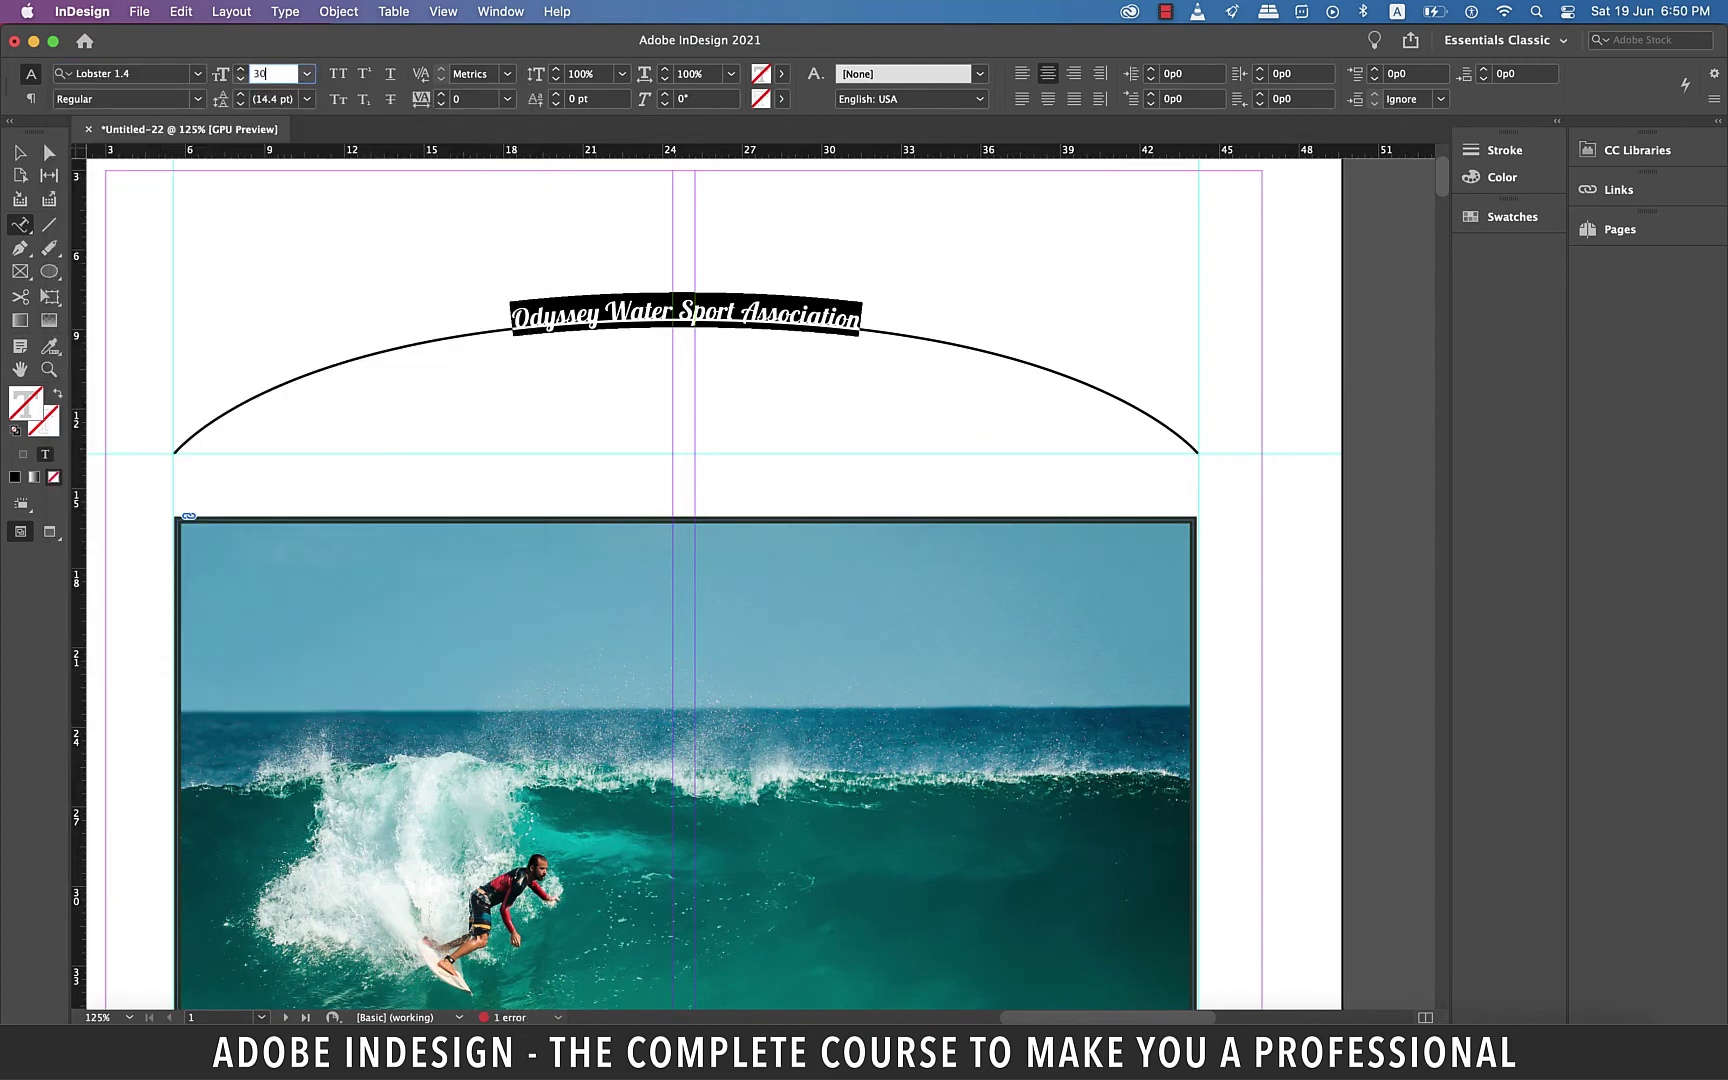
key("Return")
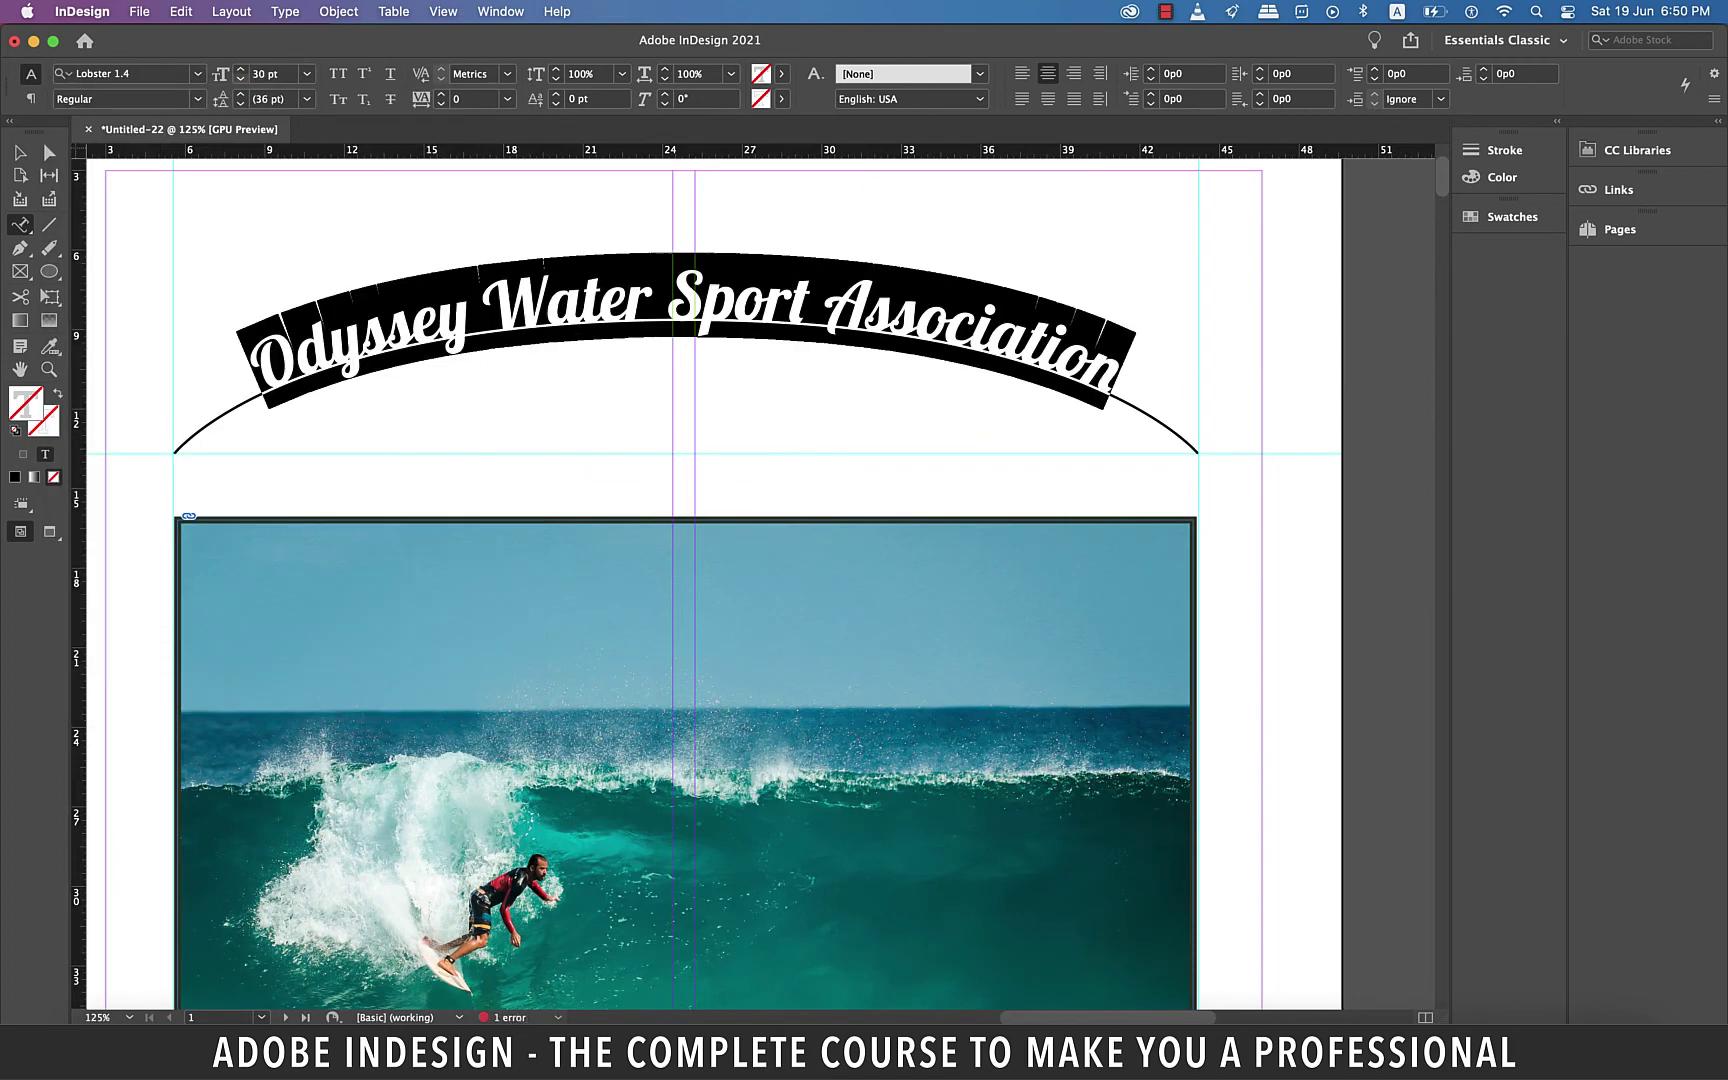
left_click(221, 74)
type("32")
key("Return")
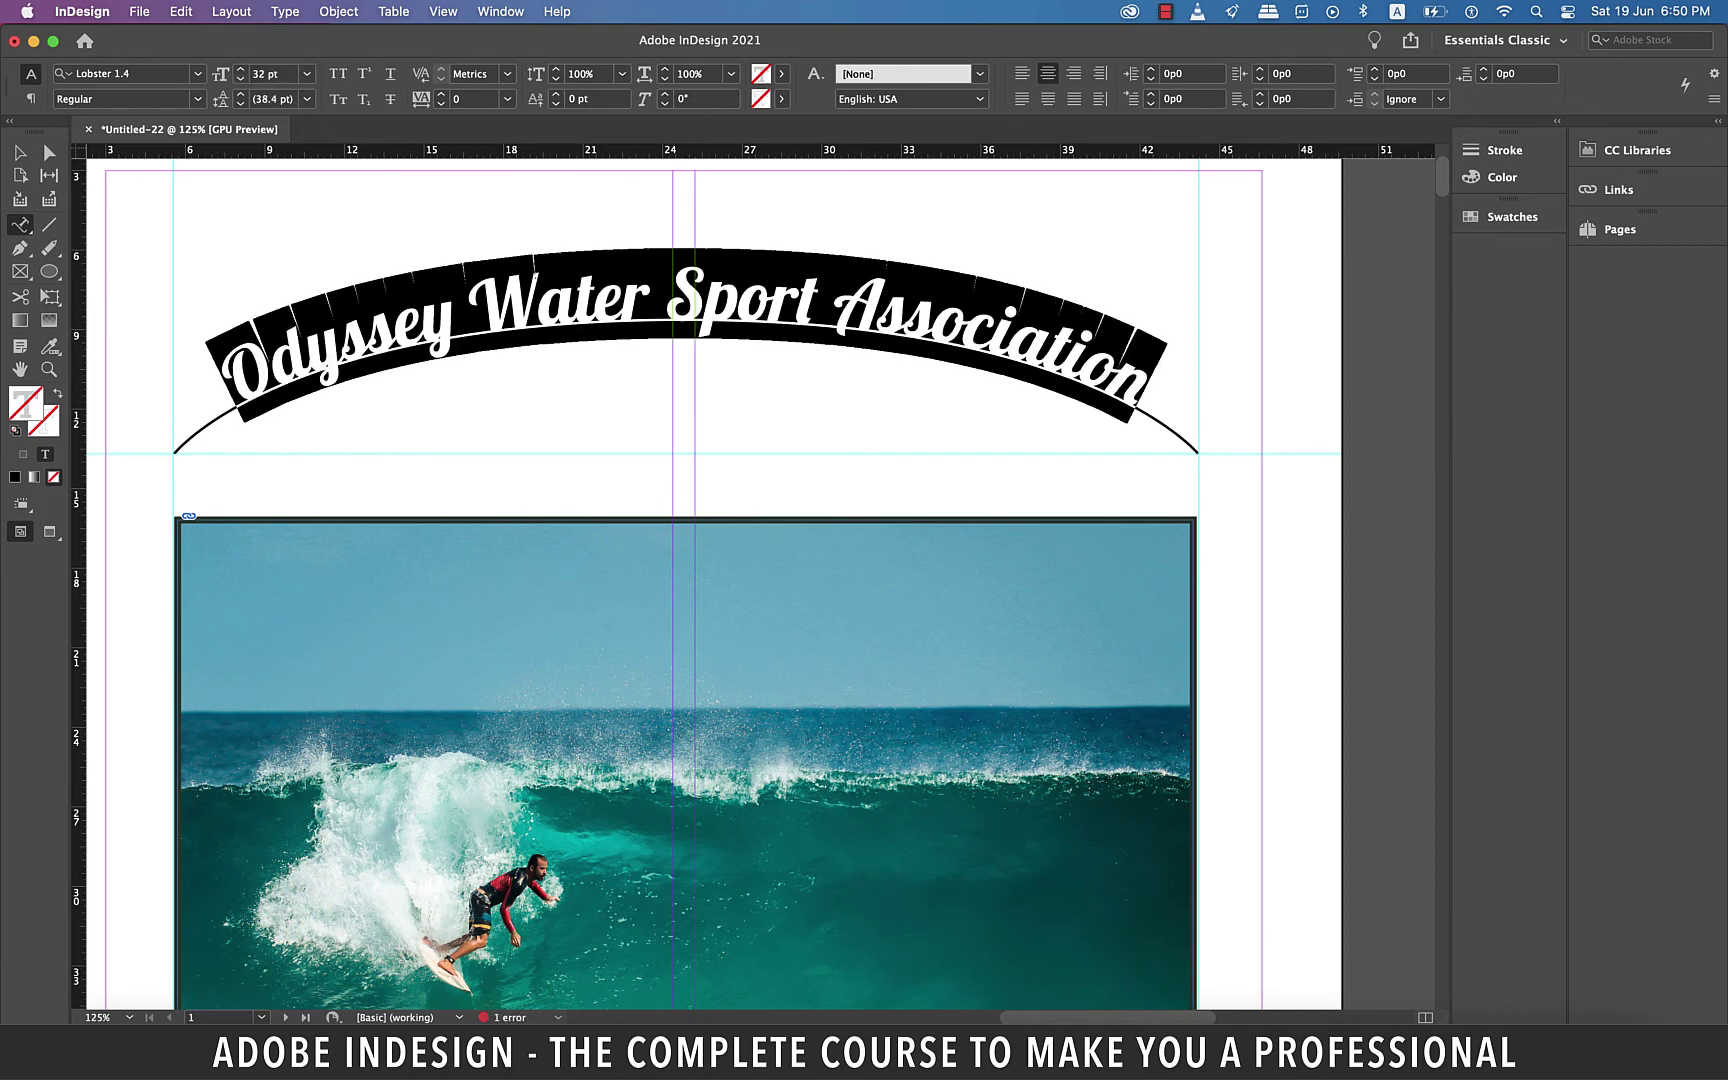
In the title's Type on a Path Options, set Align to Center and lower Spacing to about -30
left_click(285, 12)
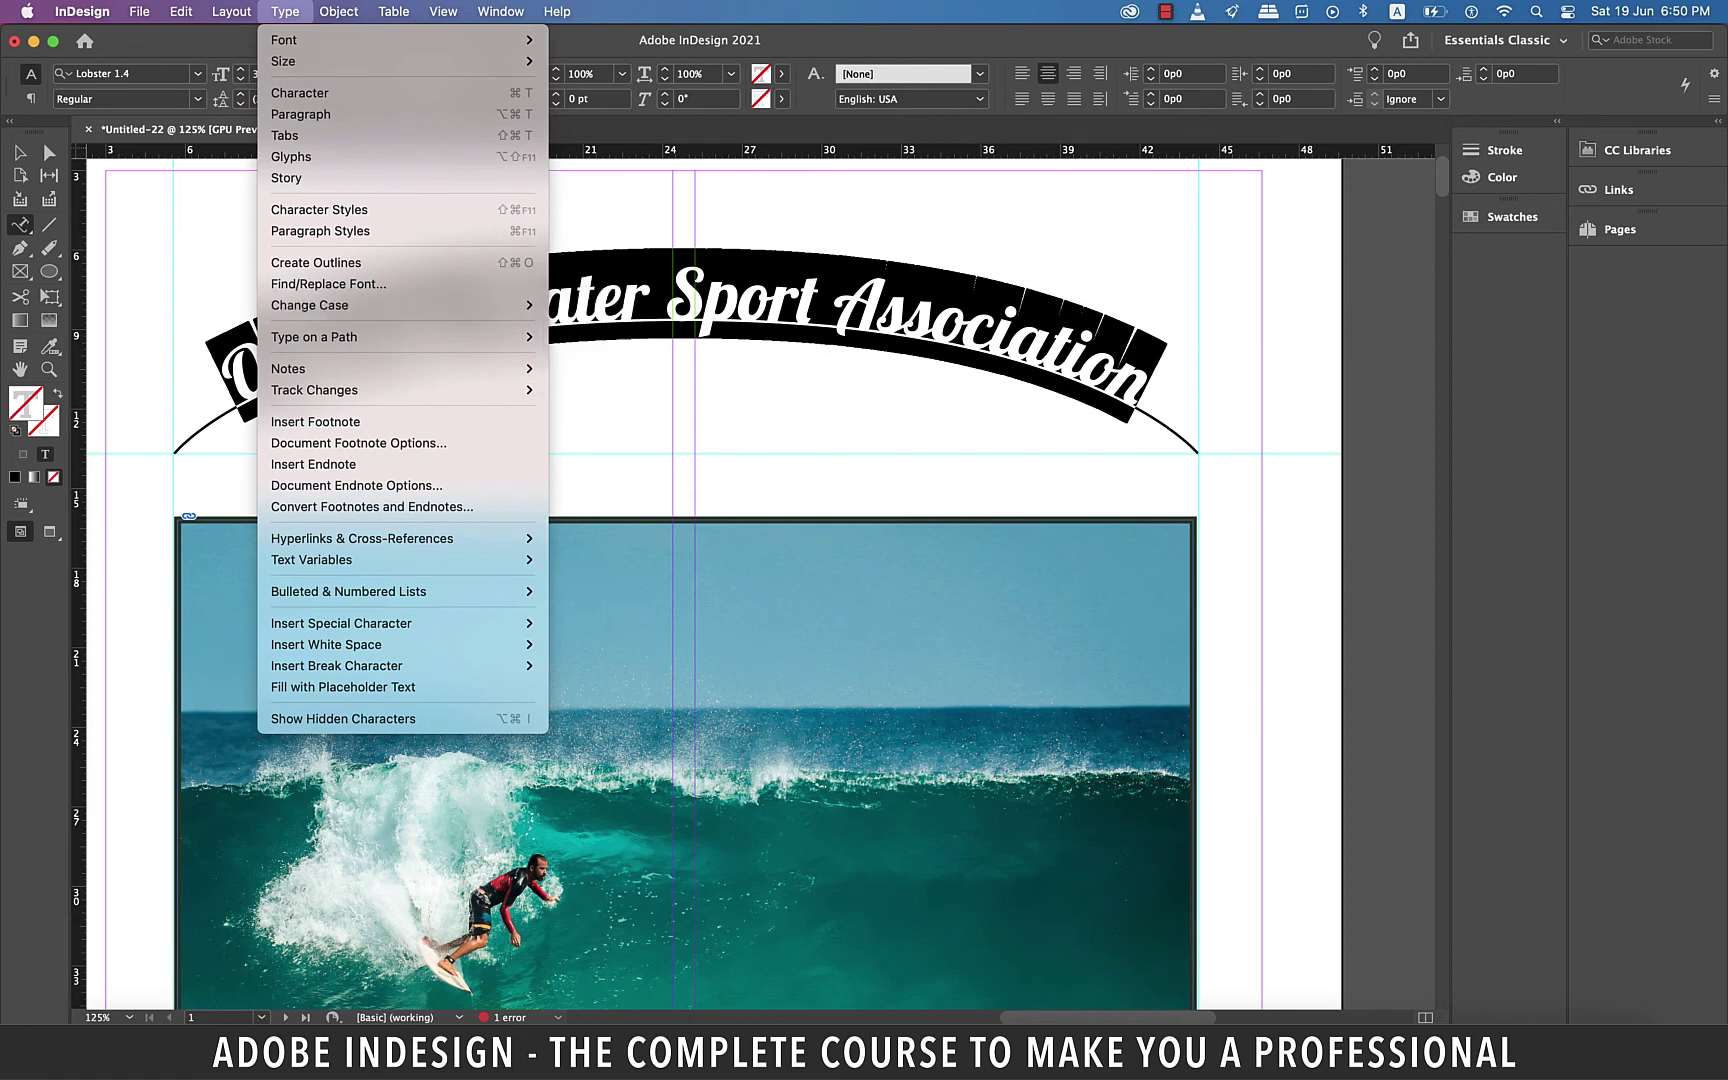
mouse_move(320, 337)
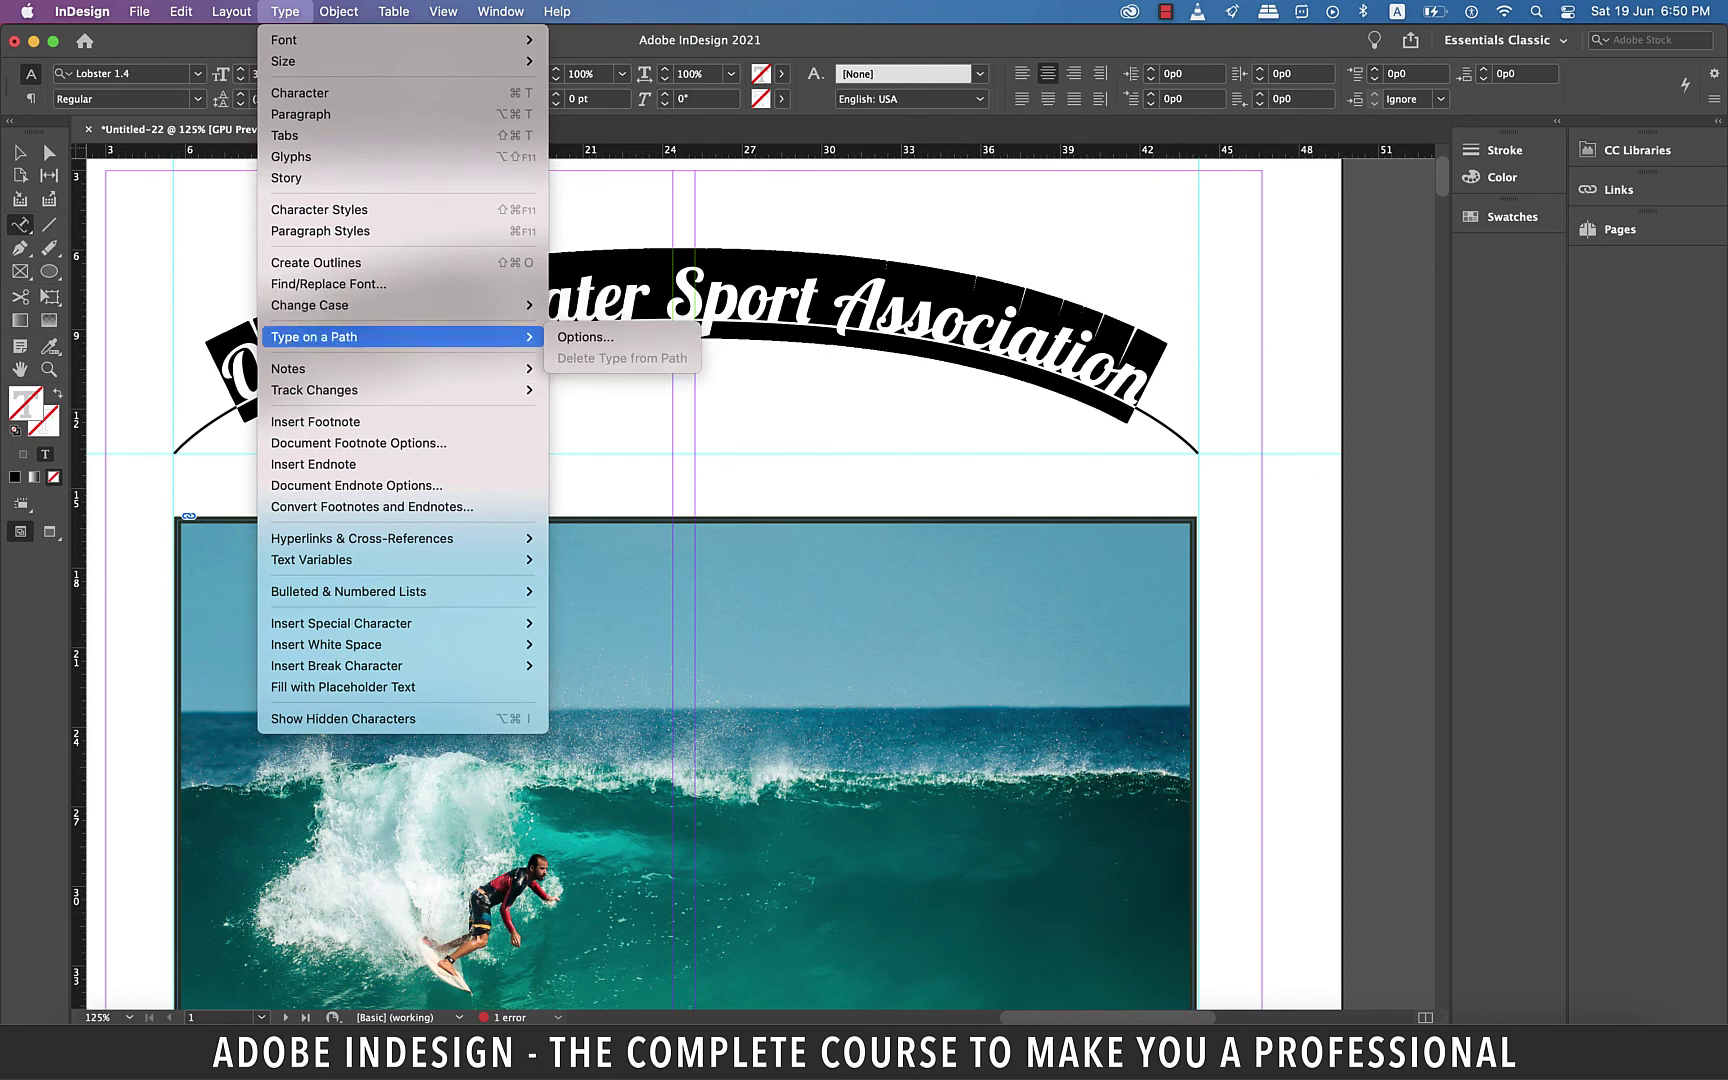
left_click(585, 337)
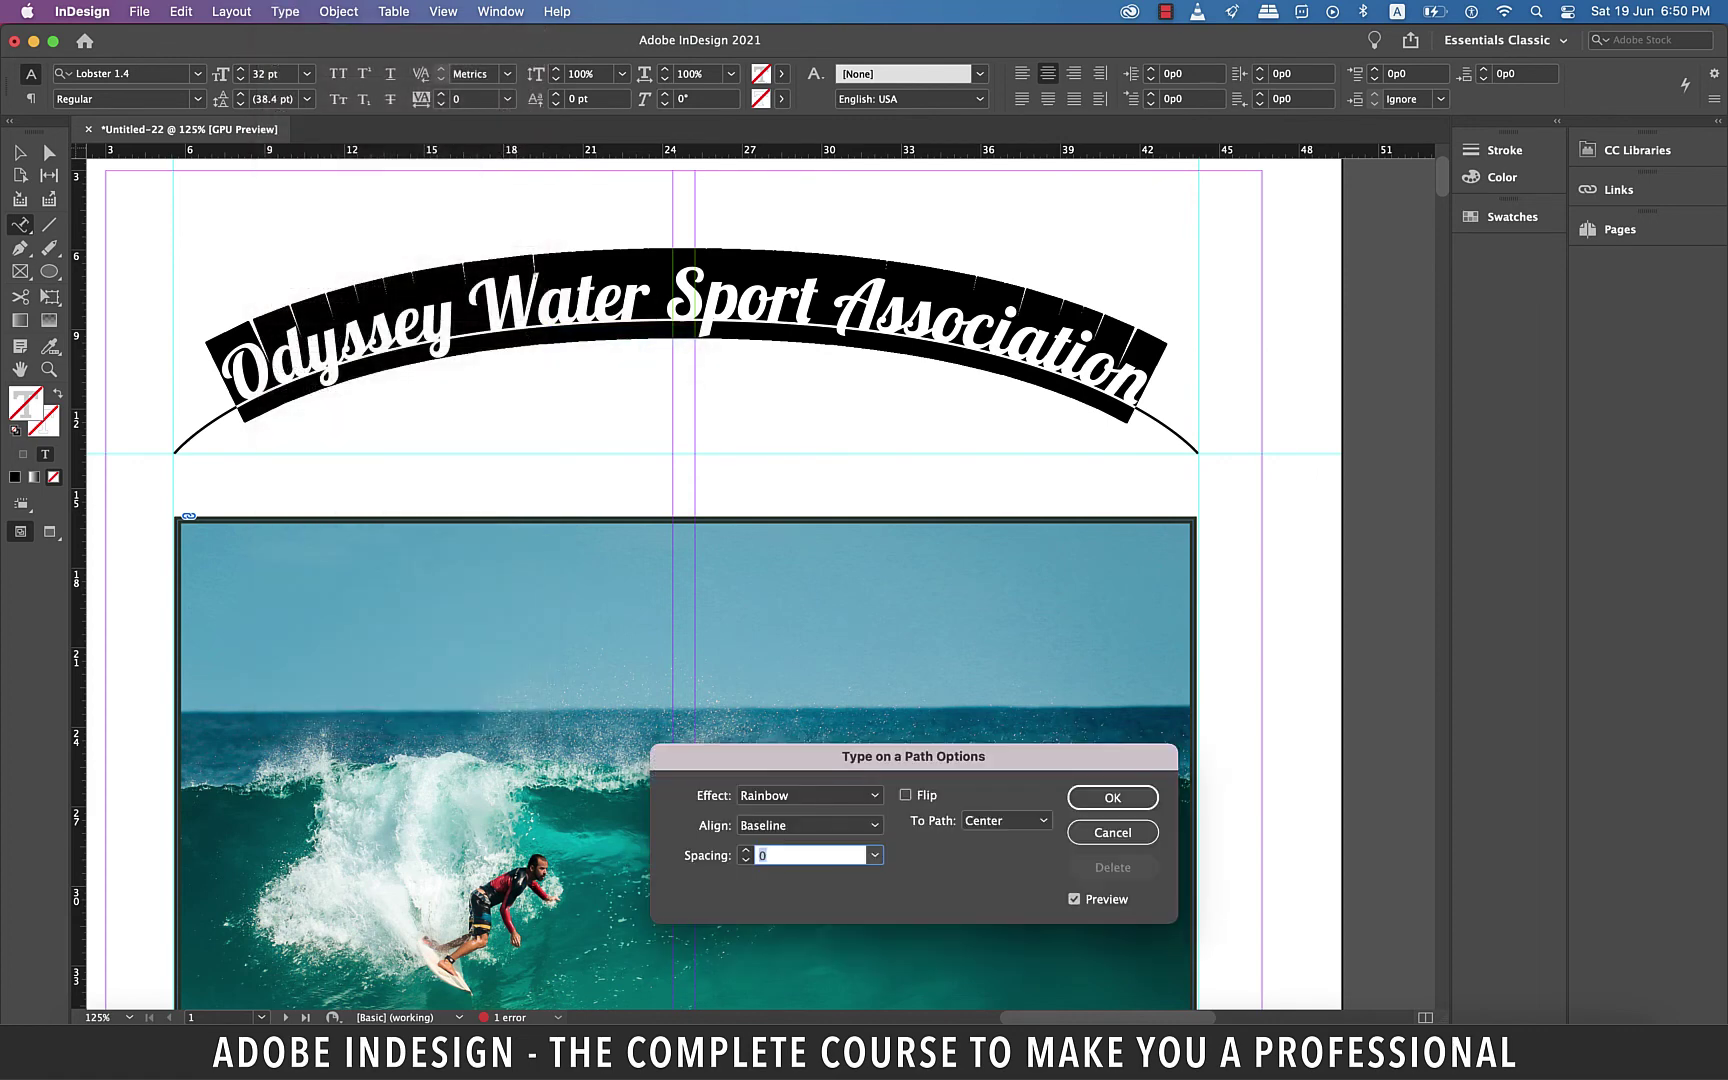
left_click(812, 826)
left_click(800, 886)
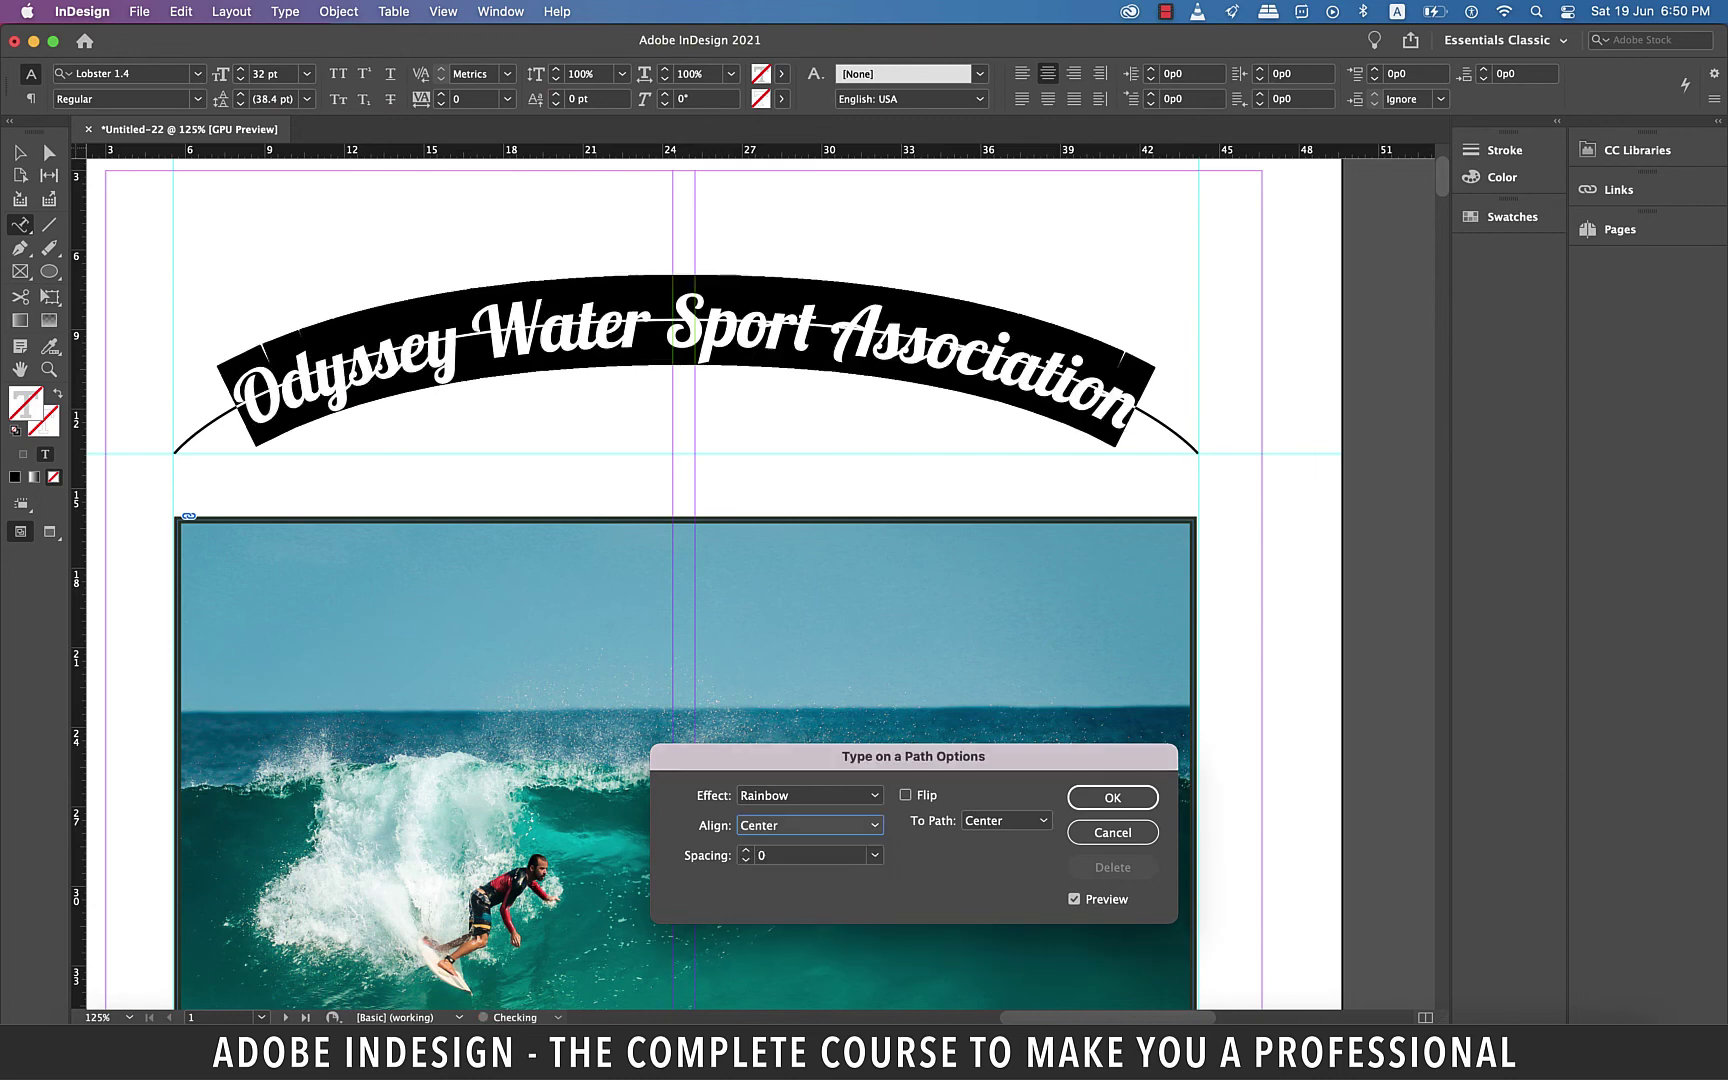
left_click(746, 860)
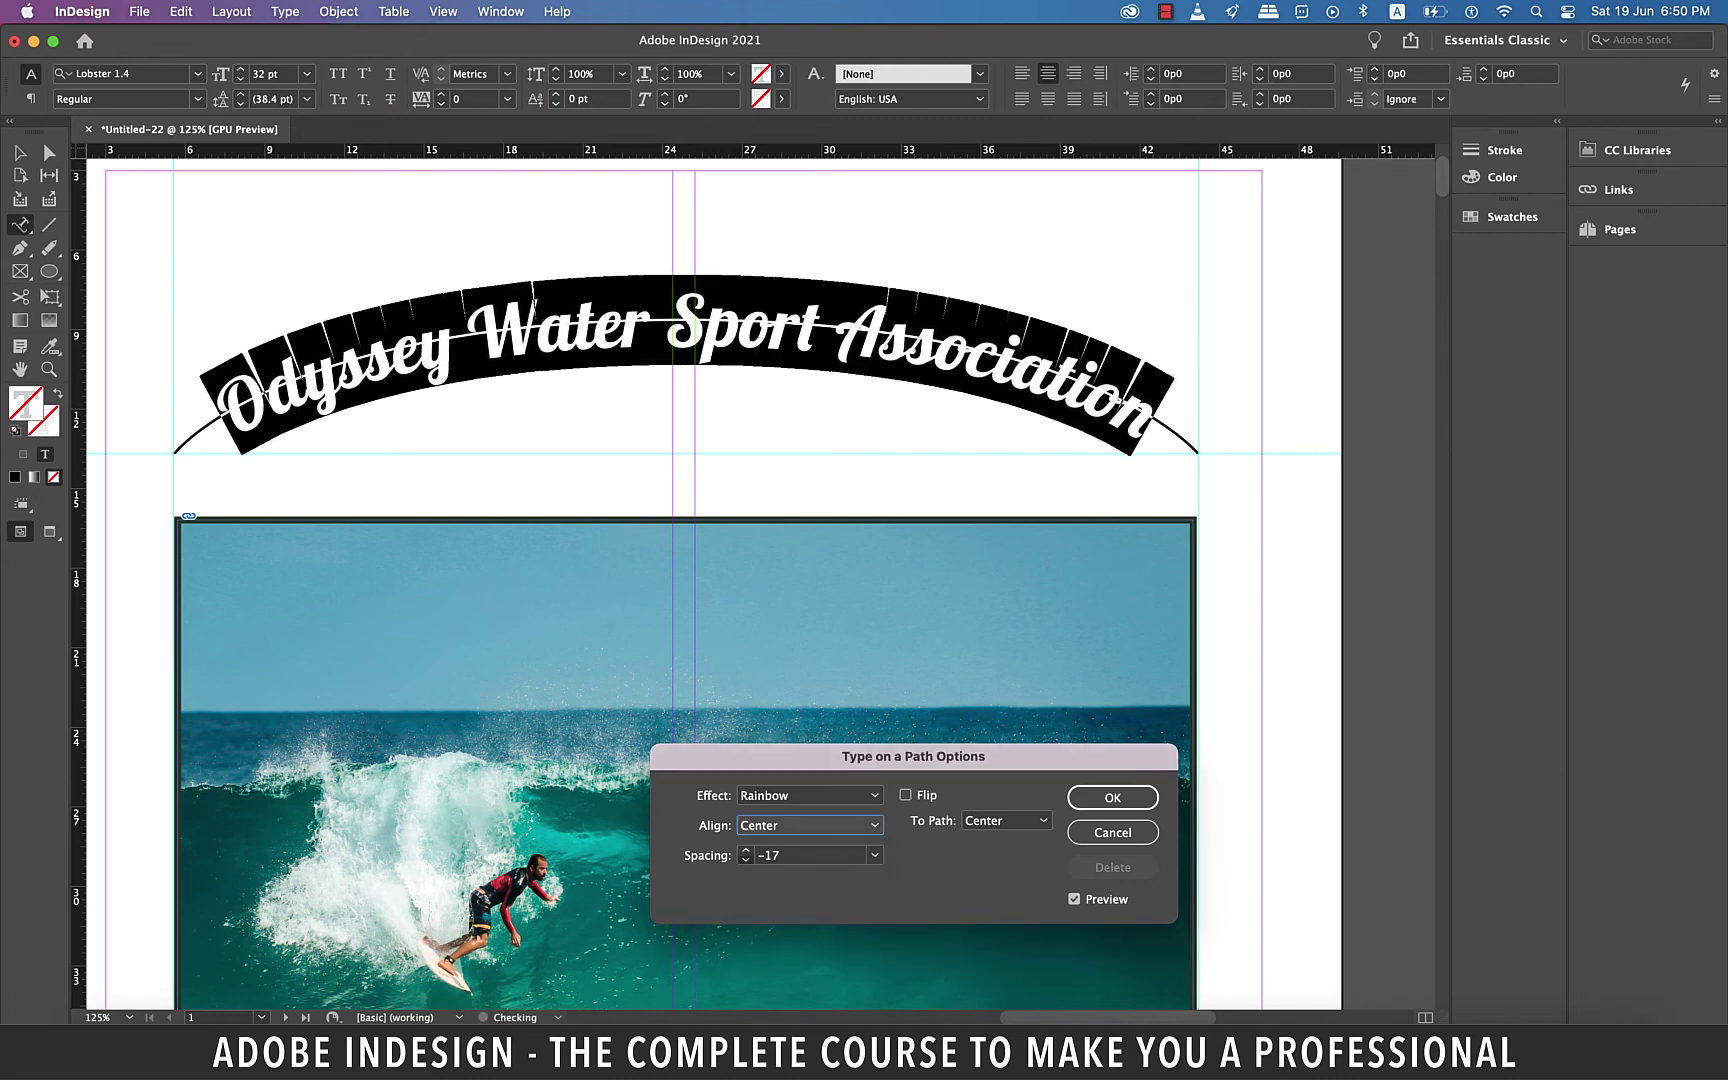
key("Down")
key("Down")
key("Down")
key("Down")
key("Down")
key("Down")
key("Down")
key("Down")
key("Down")
key("Down")
key("Down")
key("Down")
key("Down")
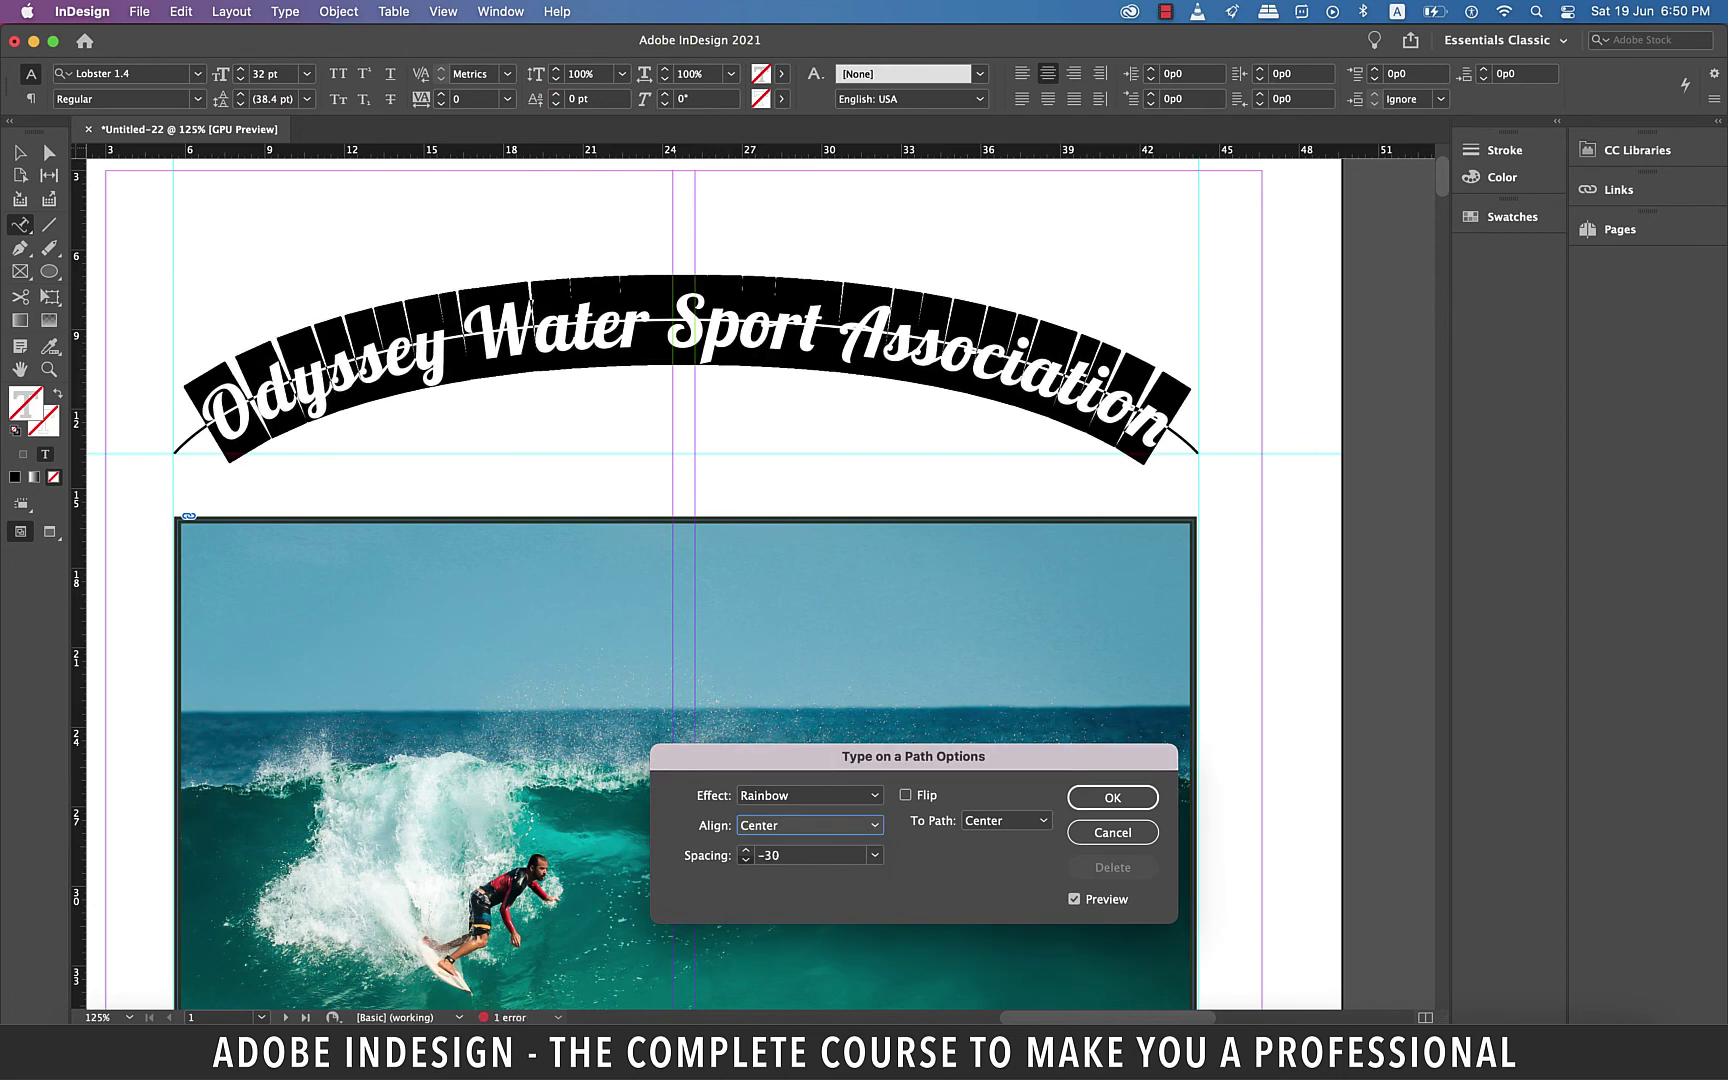
key("Return")
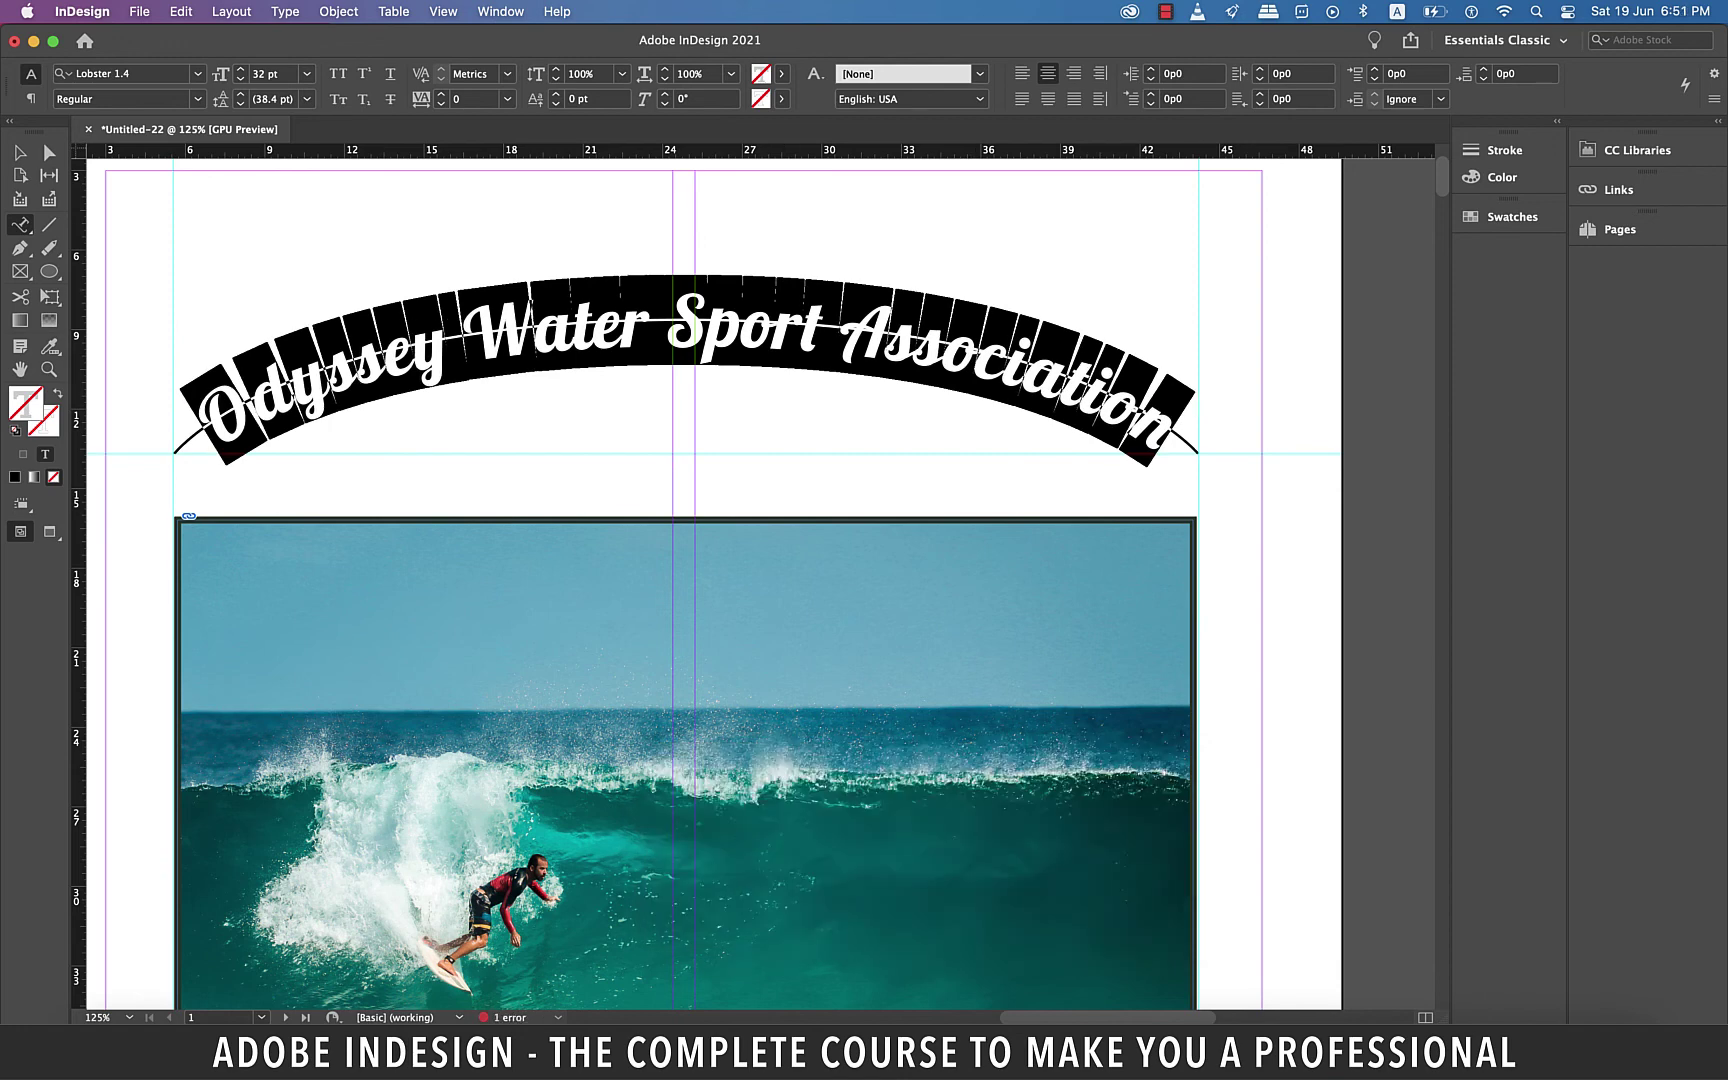
Remove the arc path's stroke and view the whole page in Preview mode with nothing selected
key("Escape")
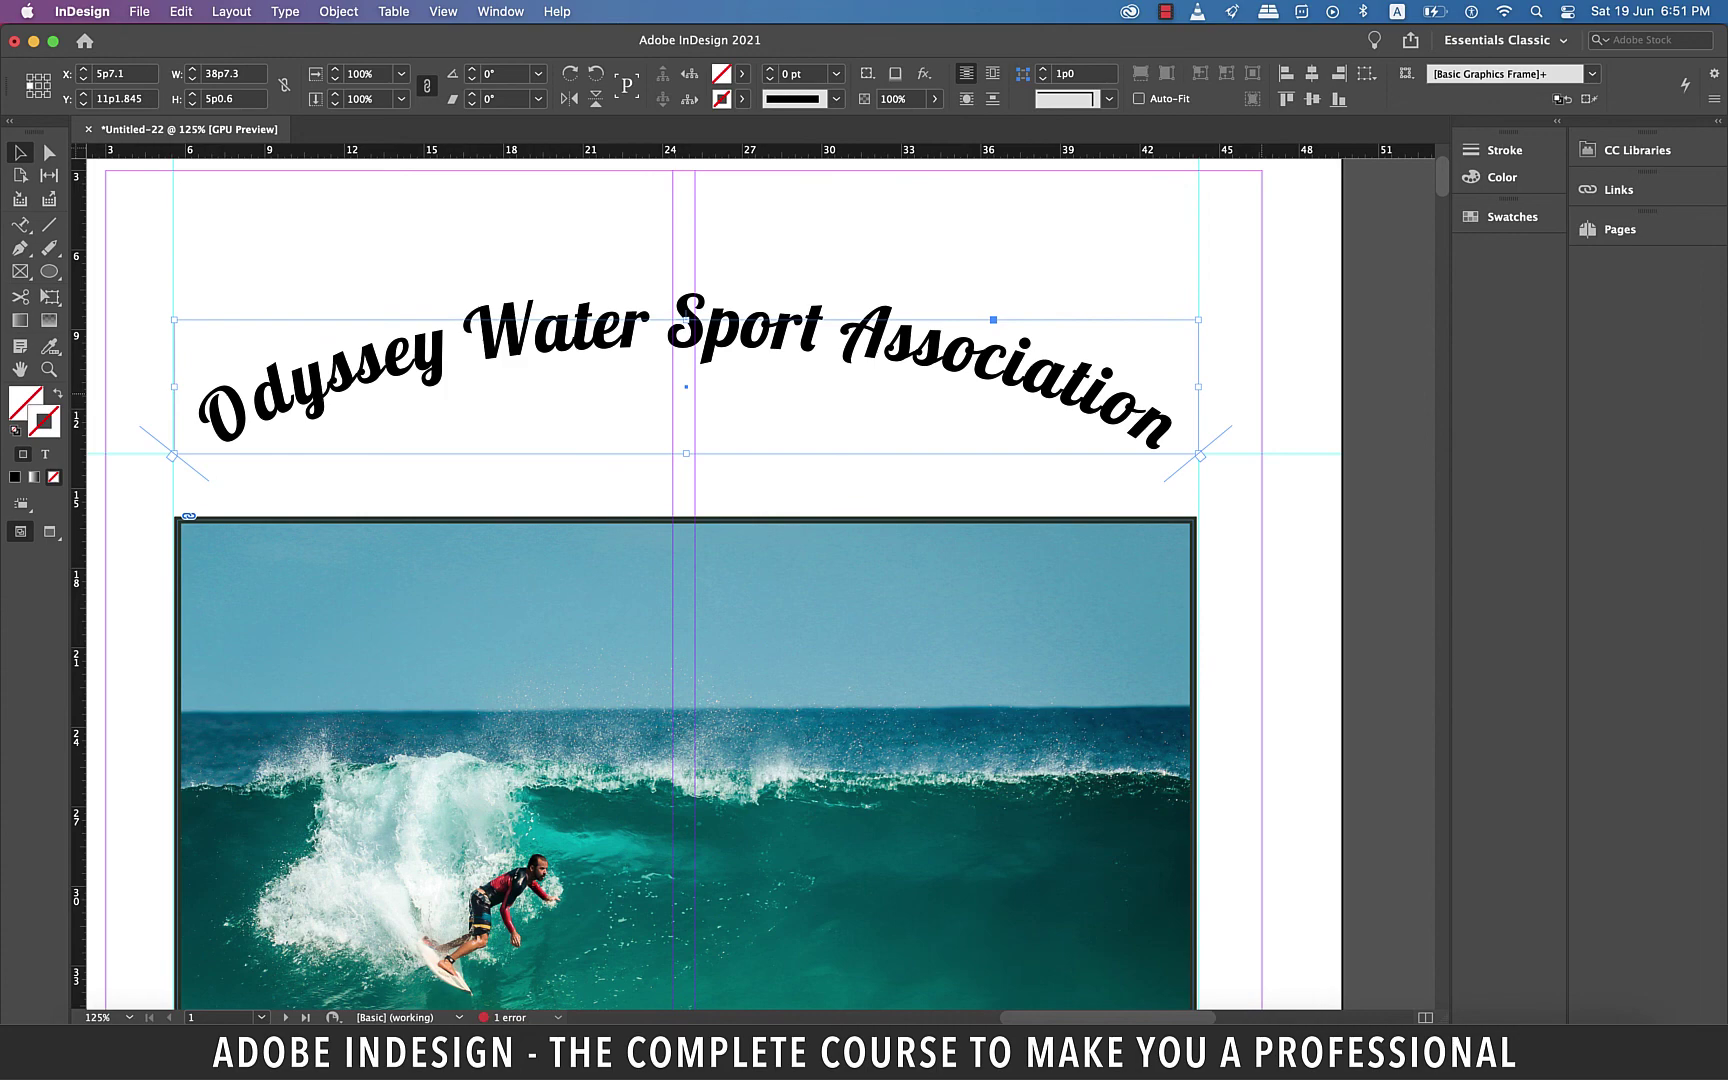
key("super+shift+a")
scroll(937, 700, "down", 2)
scroll(760, 600, "down", 5)
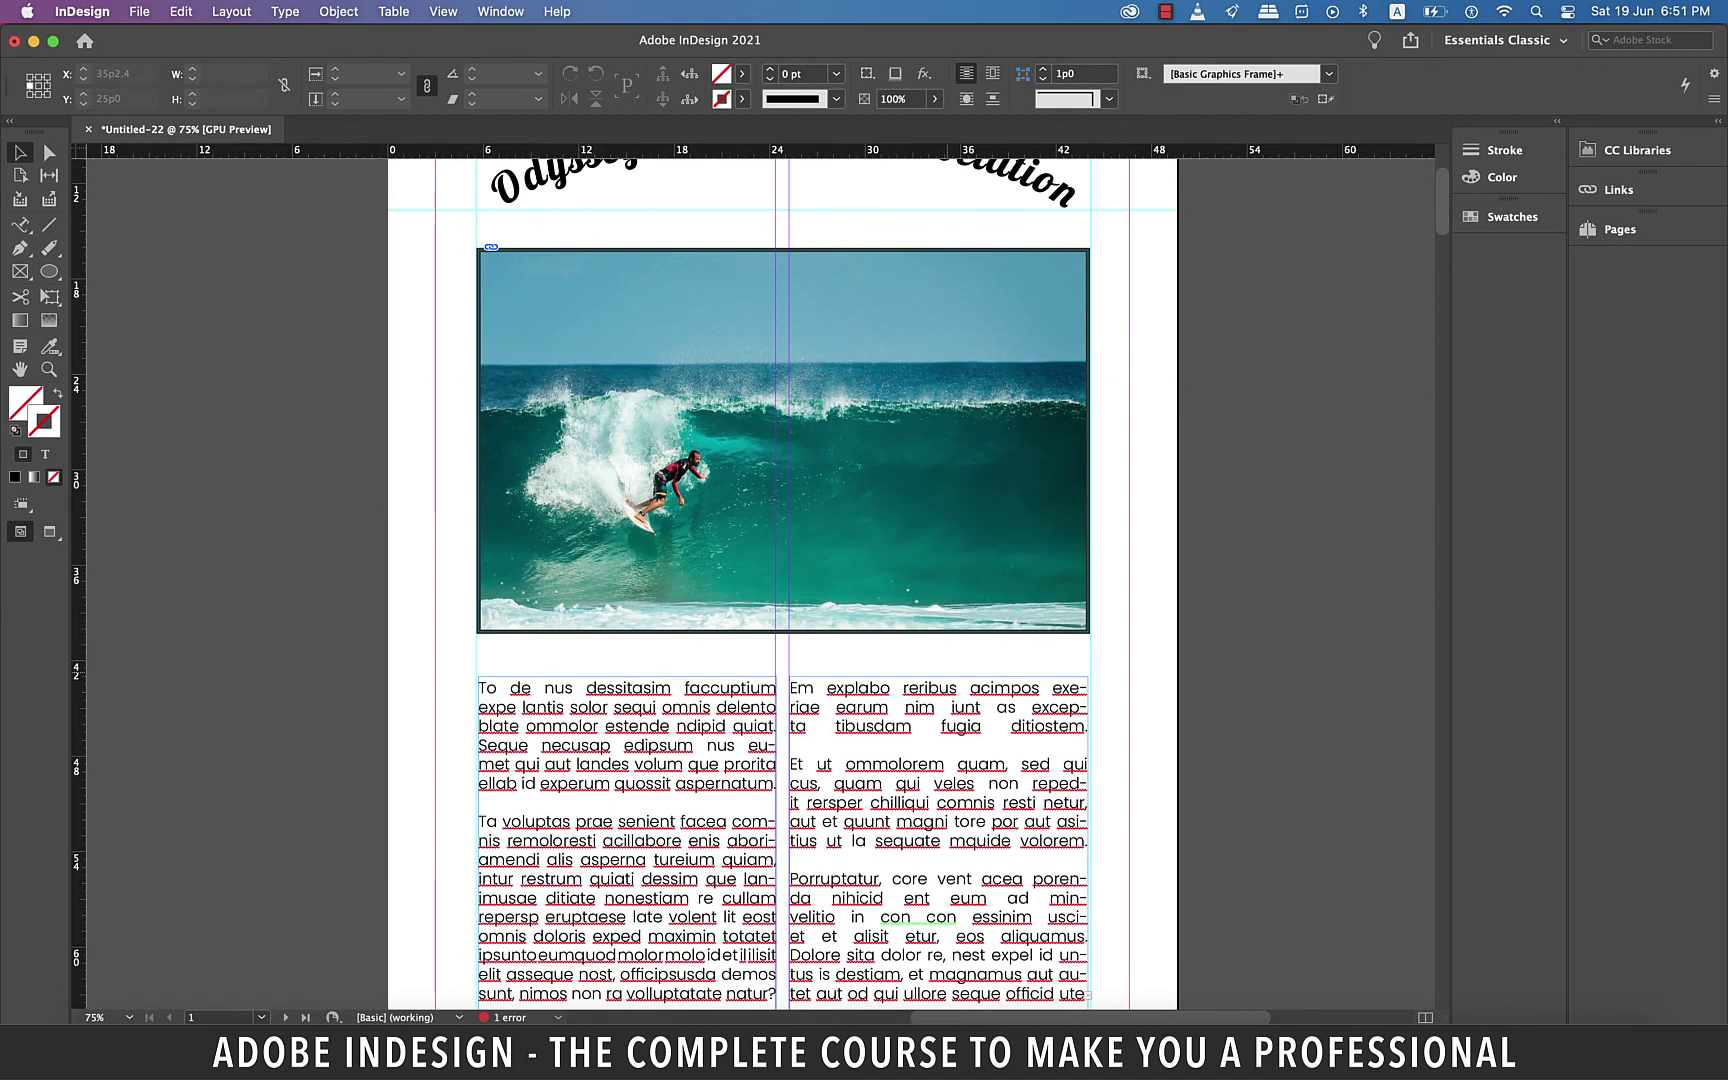
key("super+minus")
key("w")
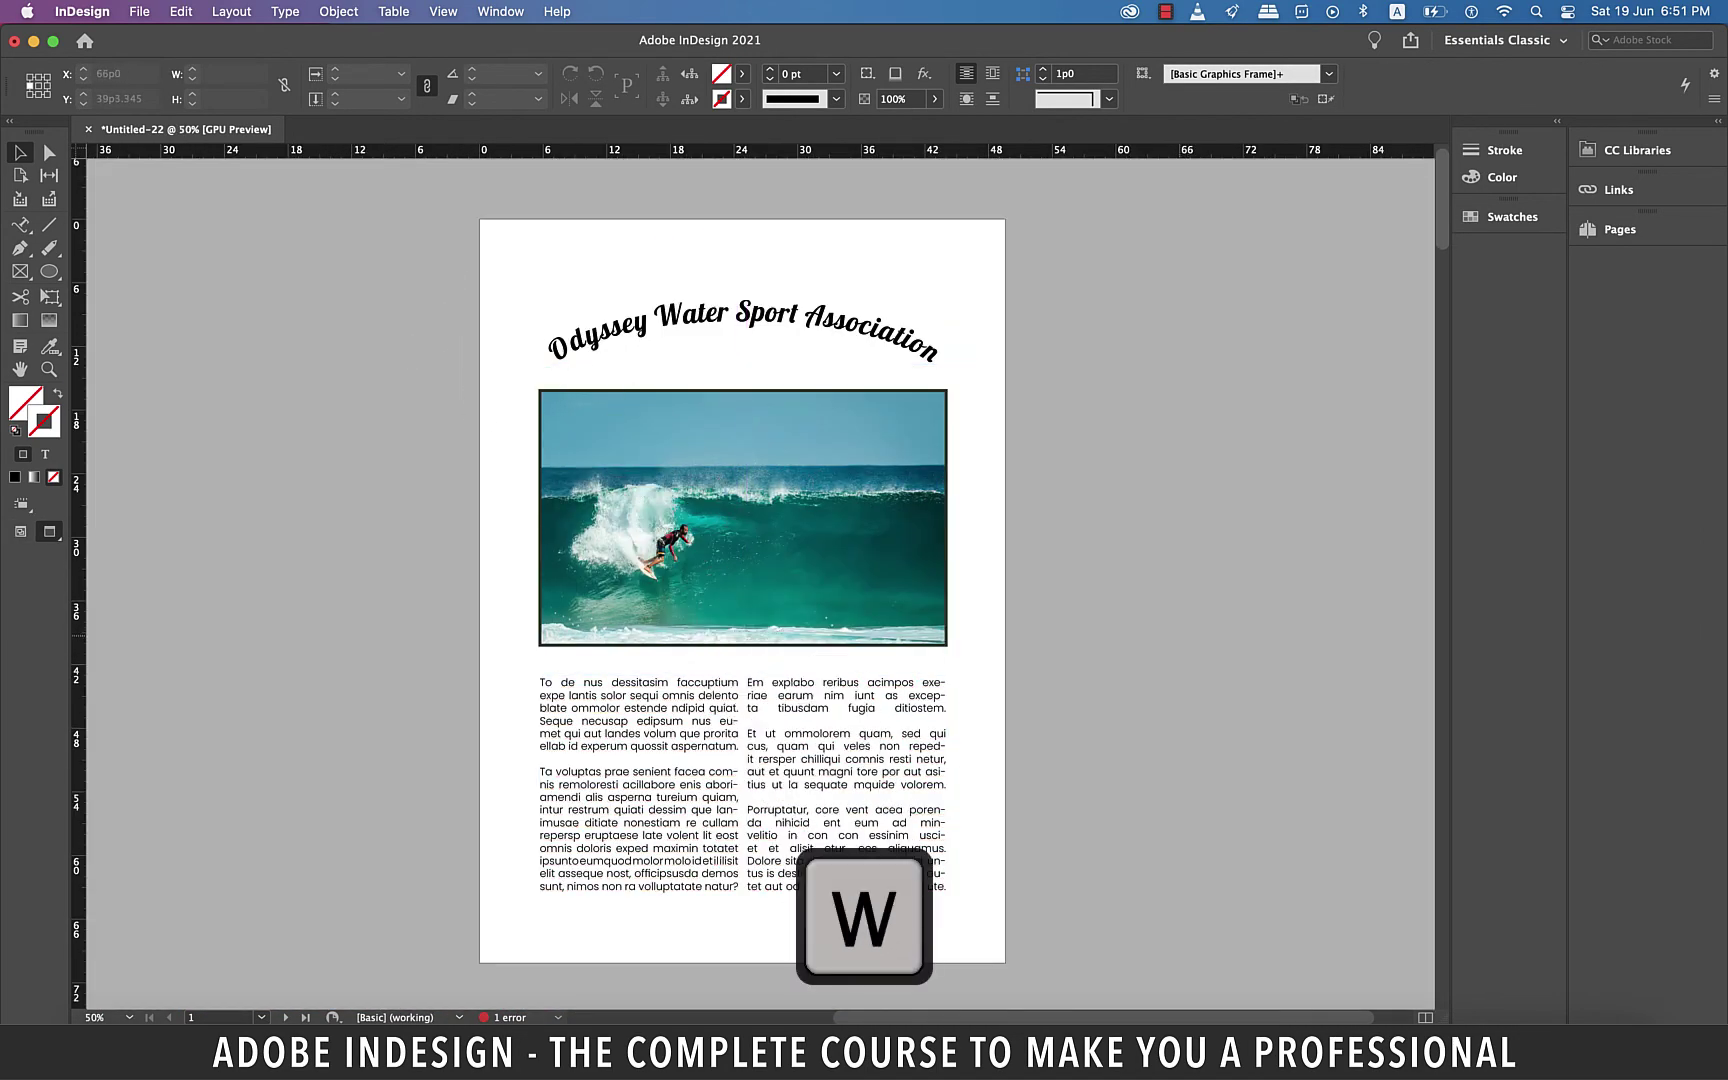